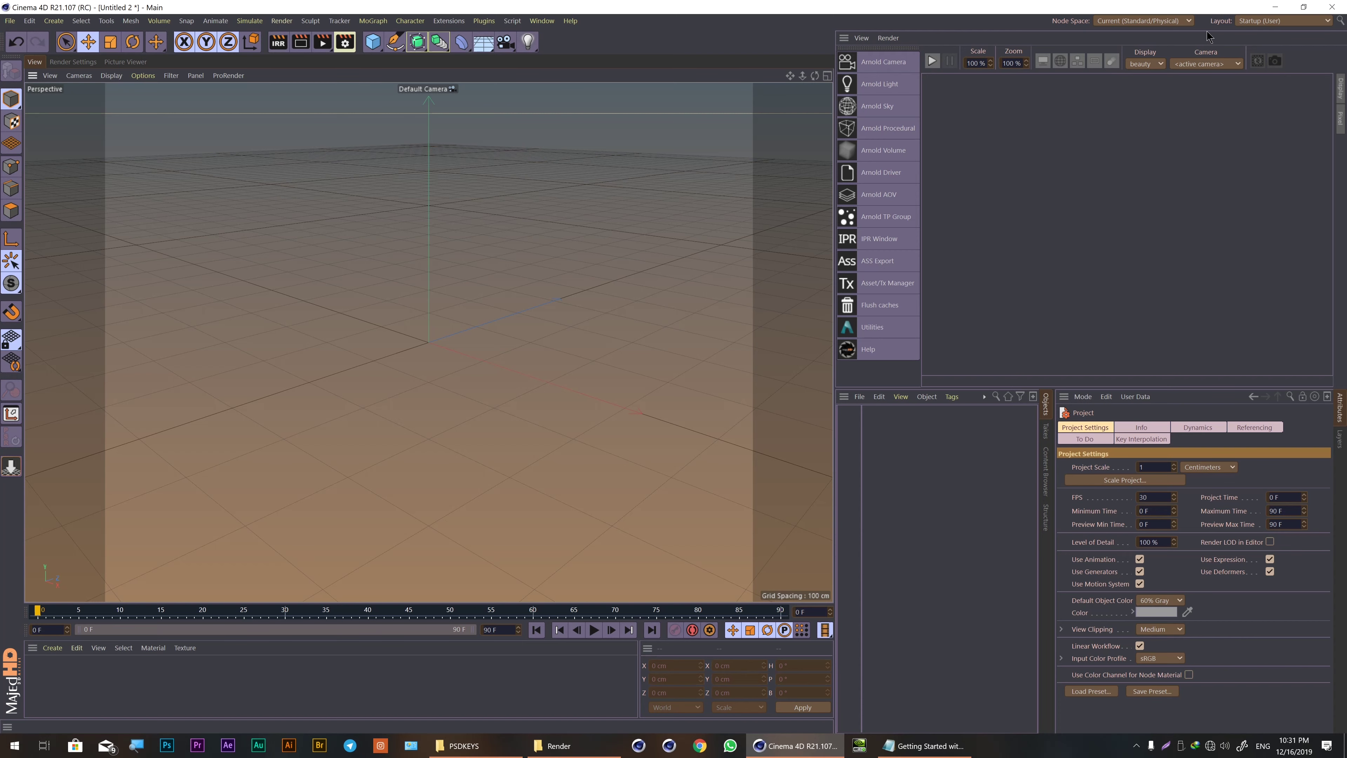
Step: Try the Standard and Cinema 4D Menu layouts, then settle on Cinema 4D Menu (Legacy)
{"action": "left_click", "coordinate": [1276, 21]}
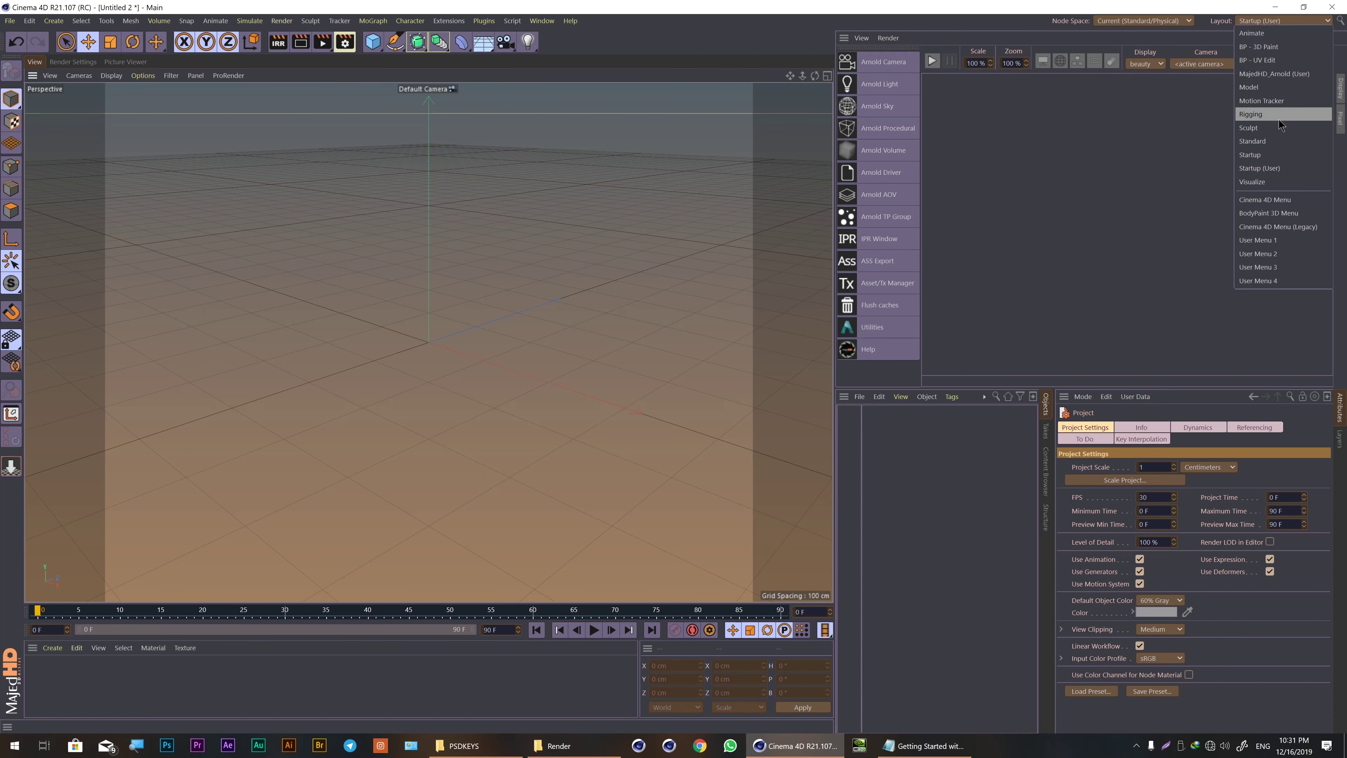
{"action": "left_click", "coordinate": [1265, 142]}
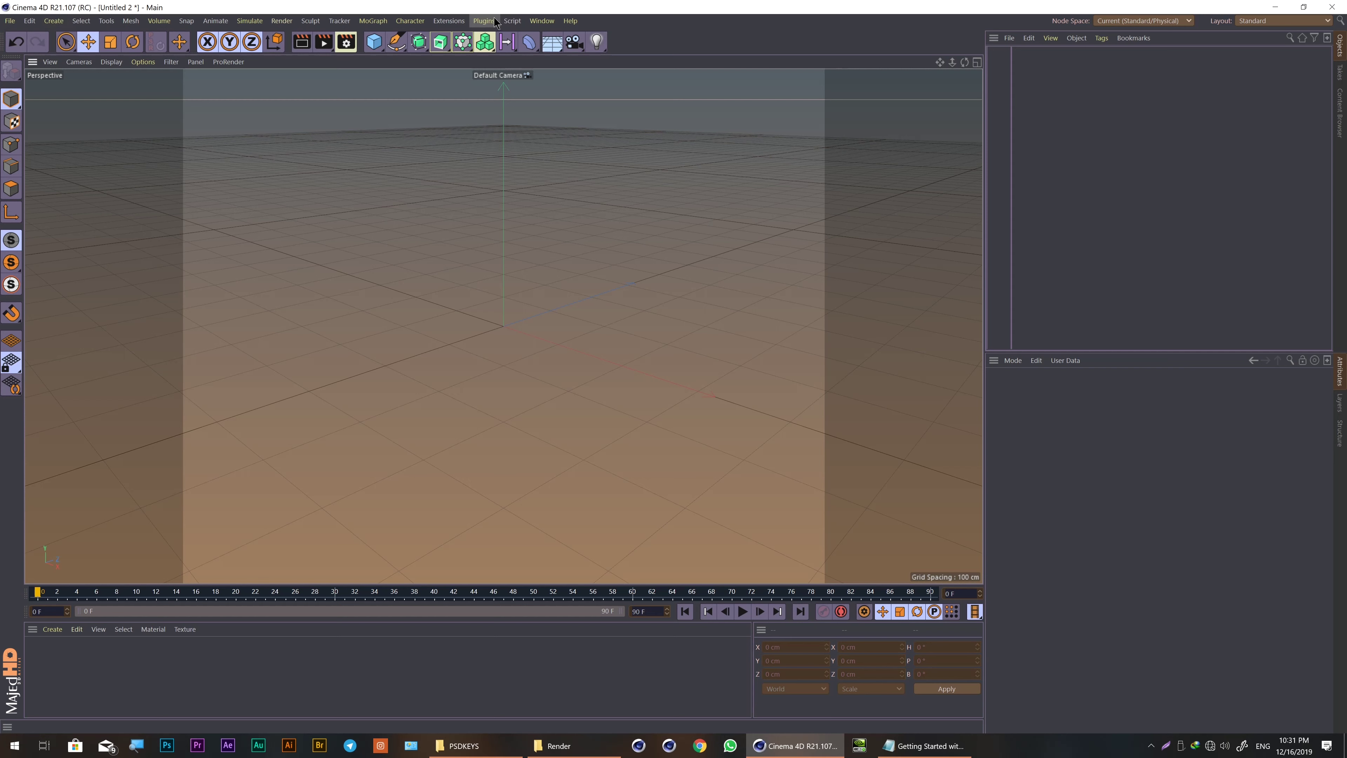
{"action": "left_click", "coordinate": [1277, 20]}
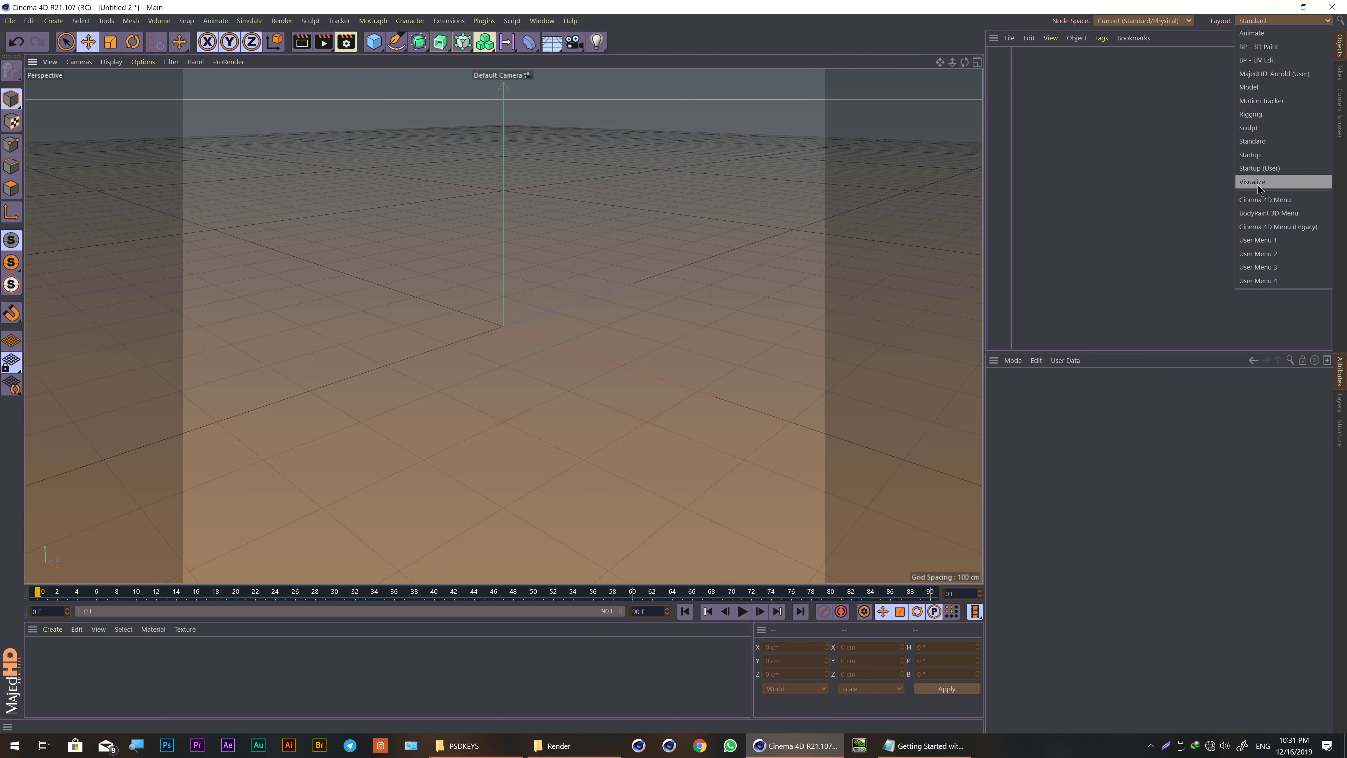
{"action": "left_click", "coordinate": [1265, 200]}
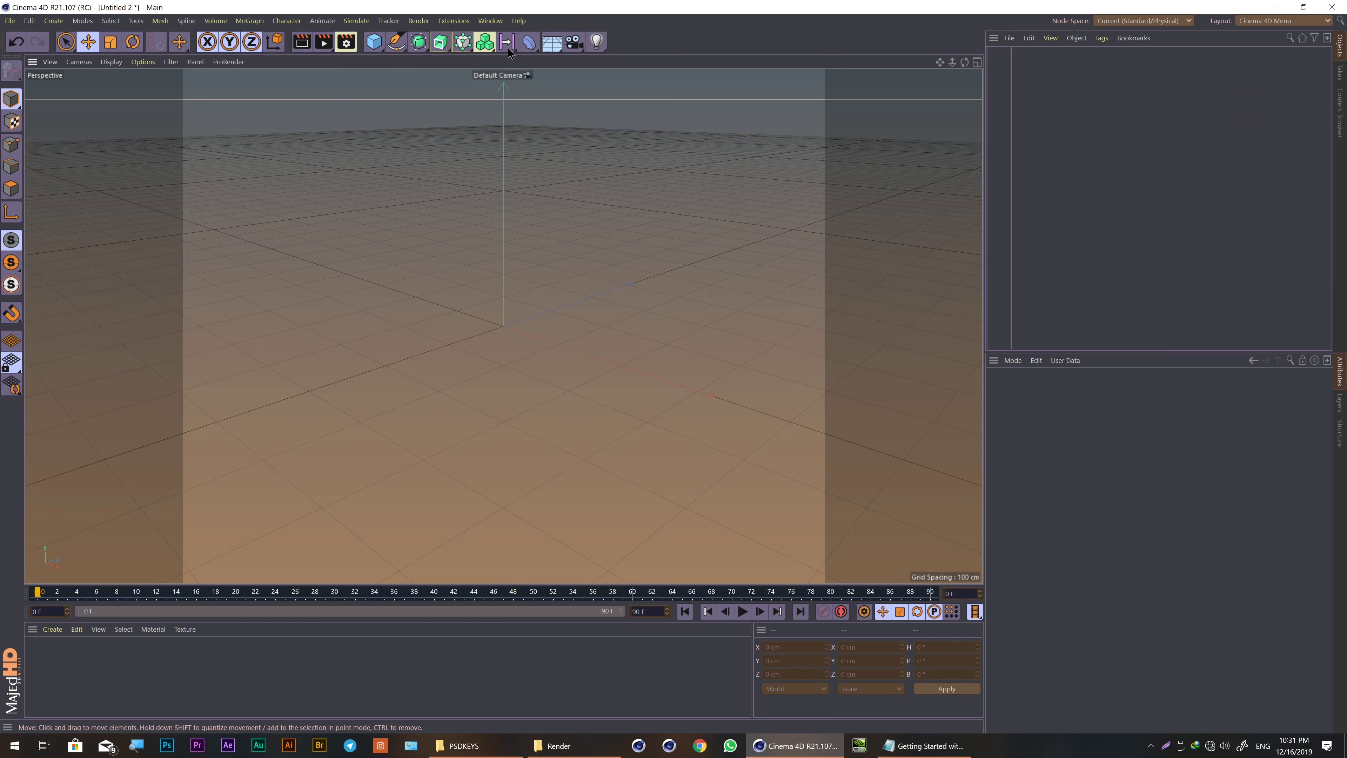
{"action": "left_click", "coordinate": [454, 22]}
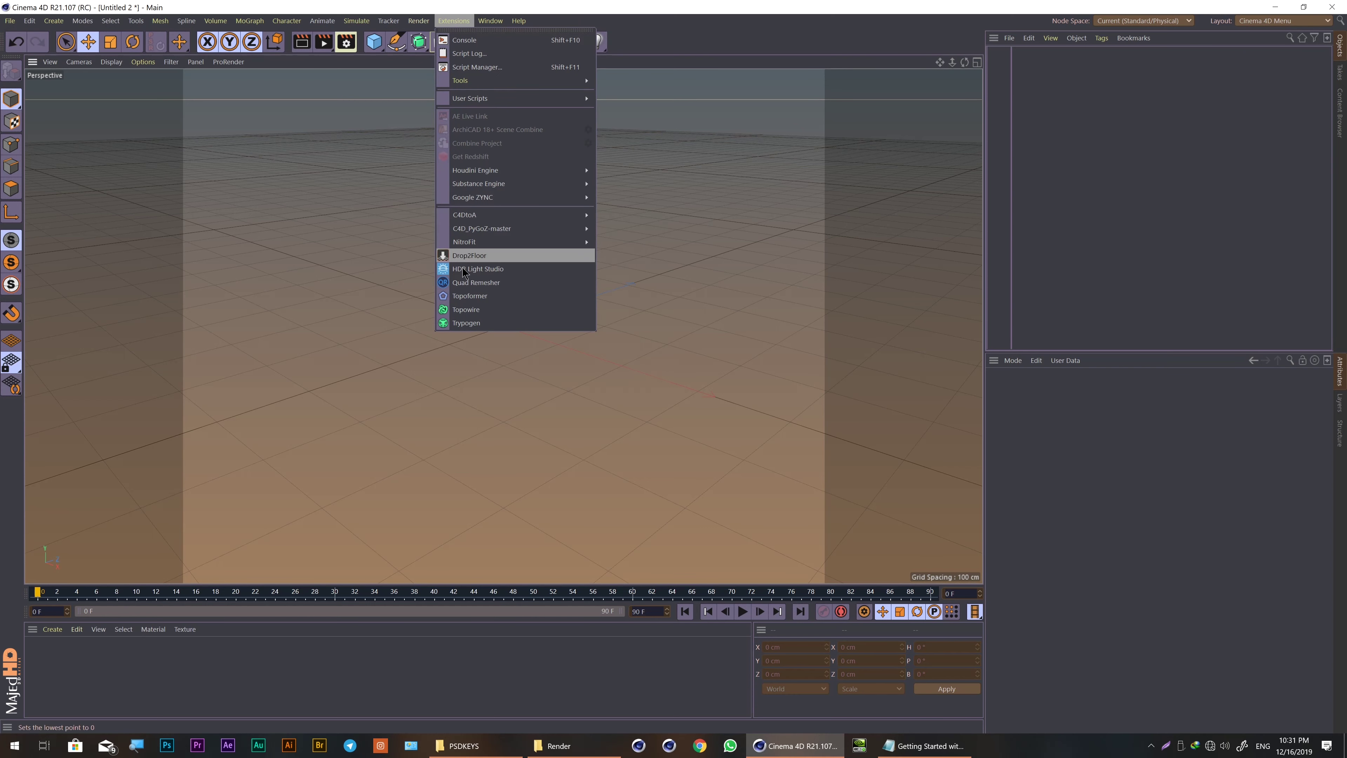
{"action": "left_click", "coordinate": [494, 12]}
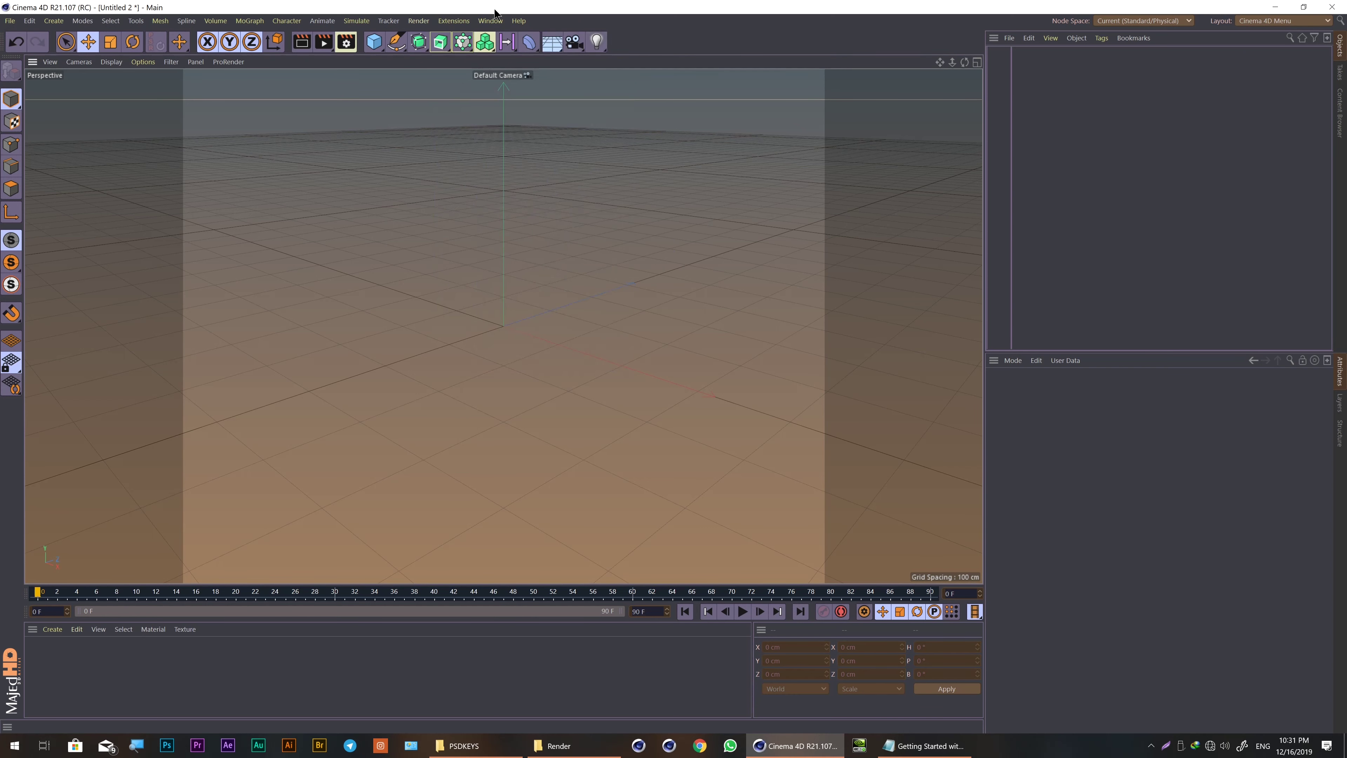
{"action": "left_click", "coordinate": [1299, 20]}
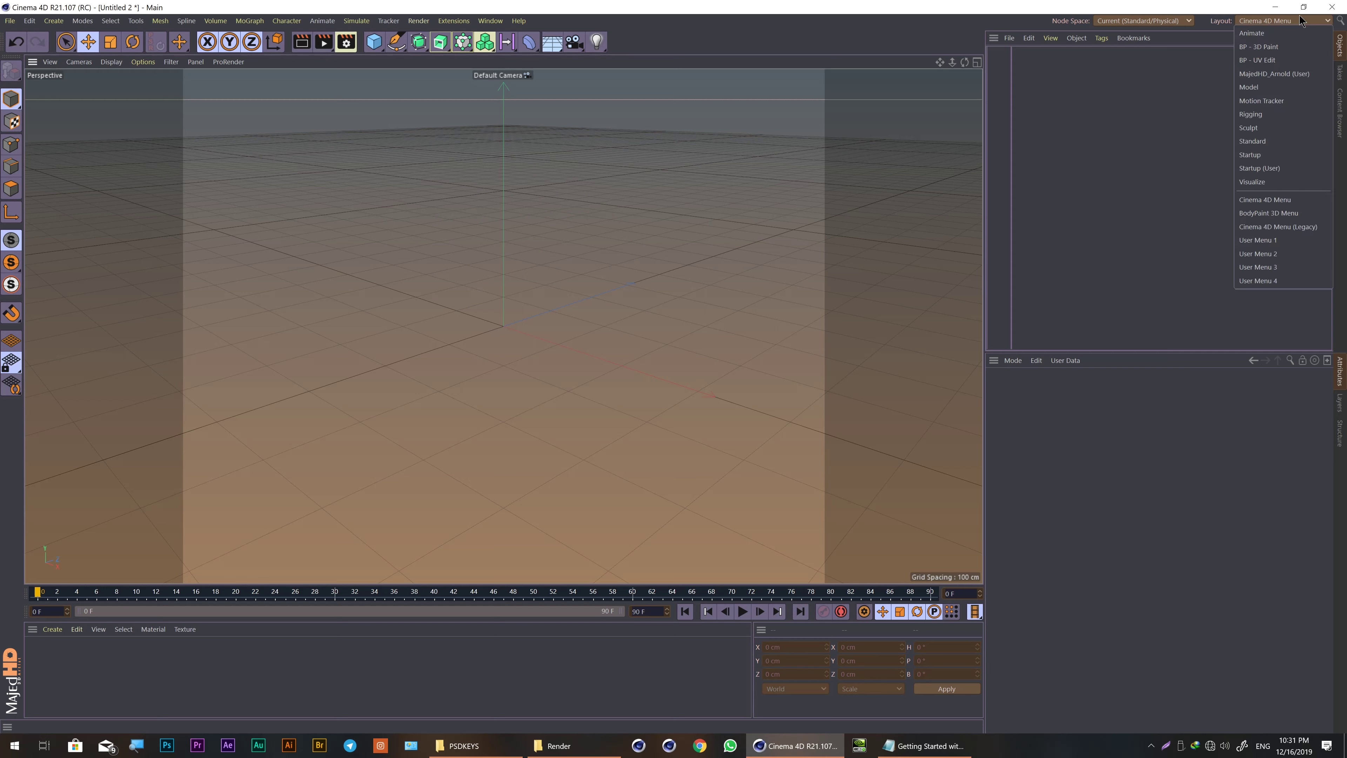
{"action": "left_click", "coordinate": [1304, 227]}
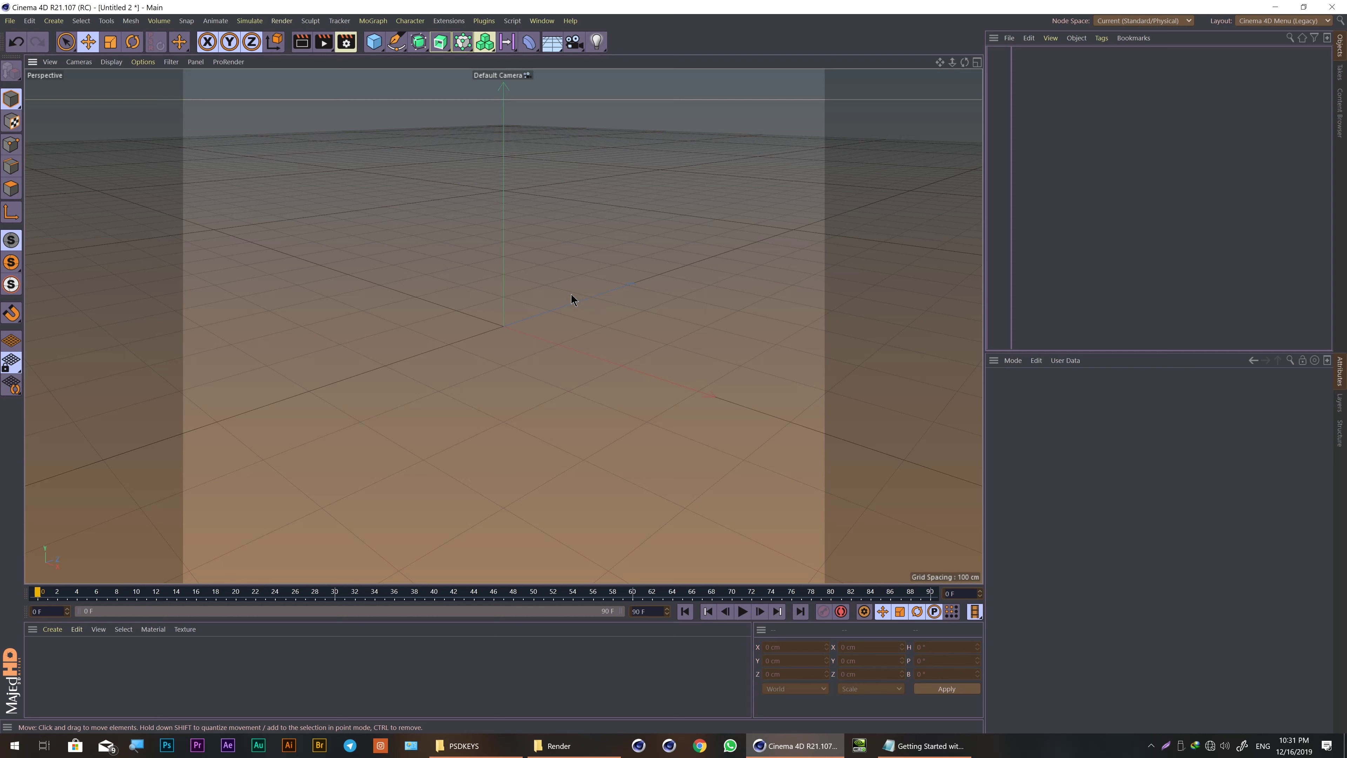
Step: Add a cube and set its X and Z sizes to 2500 cm
{"action": "left_click", "coordinate": [374, 41]}
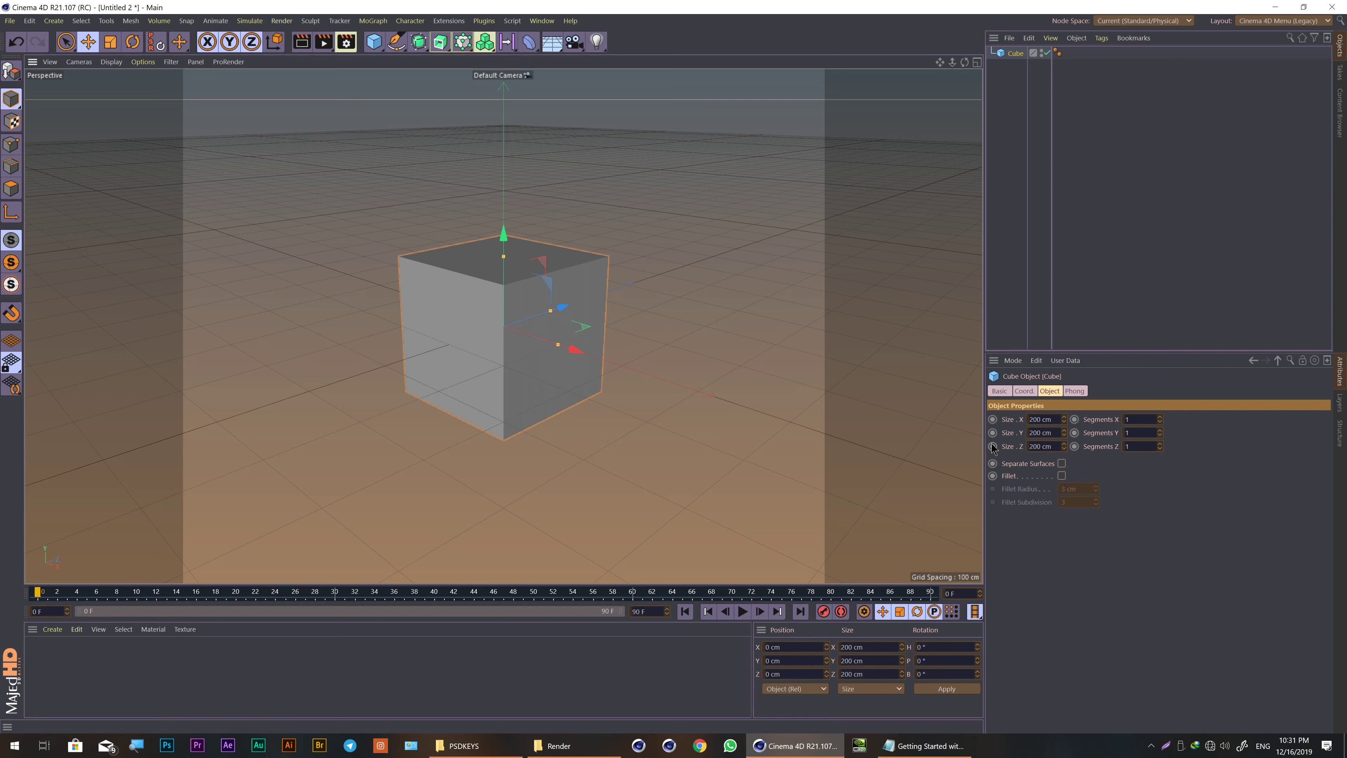
{"action": "double_click", "coordinate": [1043, 419]}
{"action": "type", "text": "2500"}
{"action": "key", "text": "Return"}
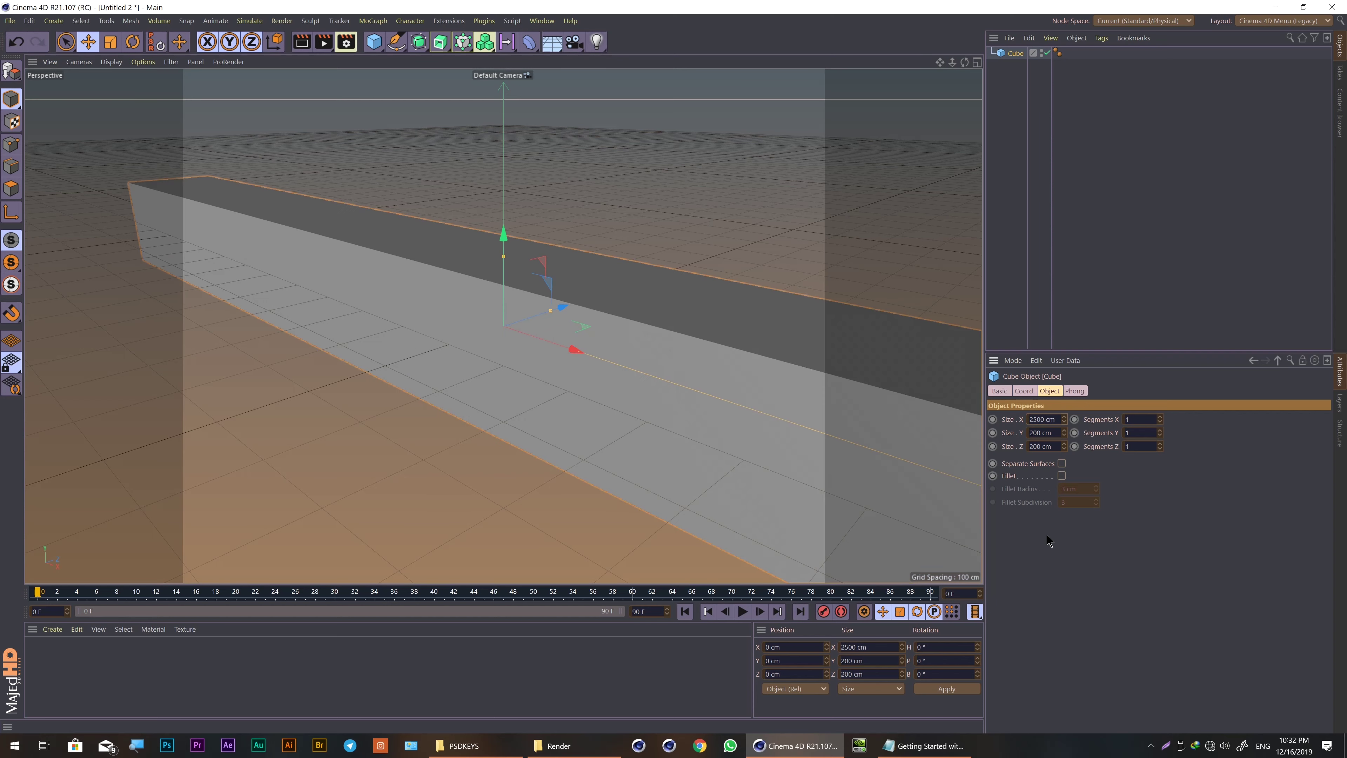
{"action": "scroll", "coordinate": [796, 409], "scroll_direction": "down", "scroll_amount": 2}
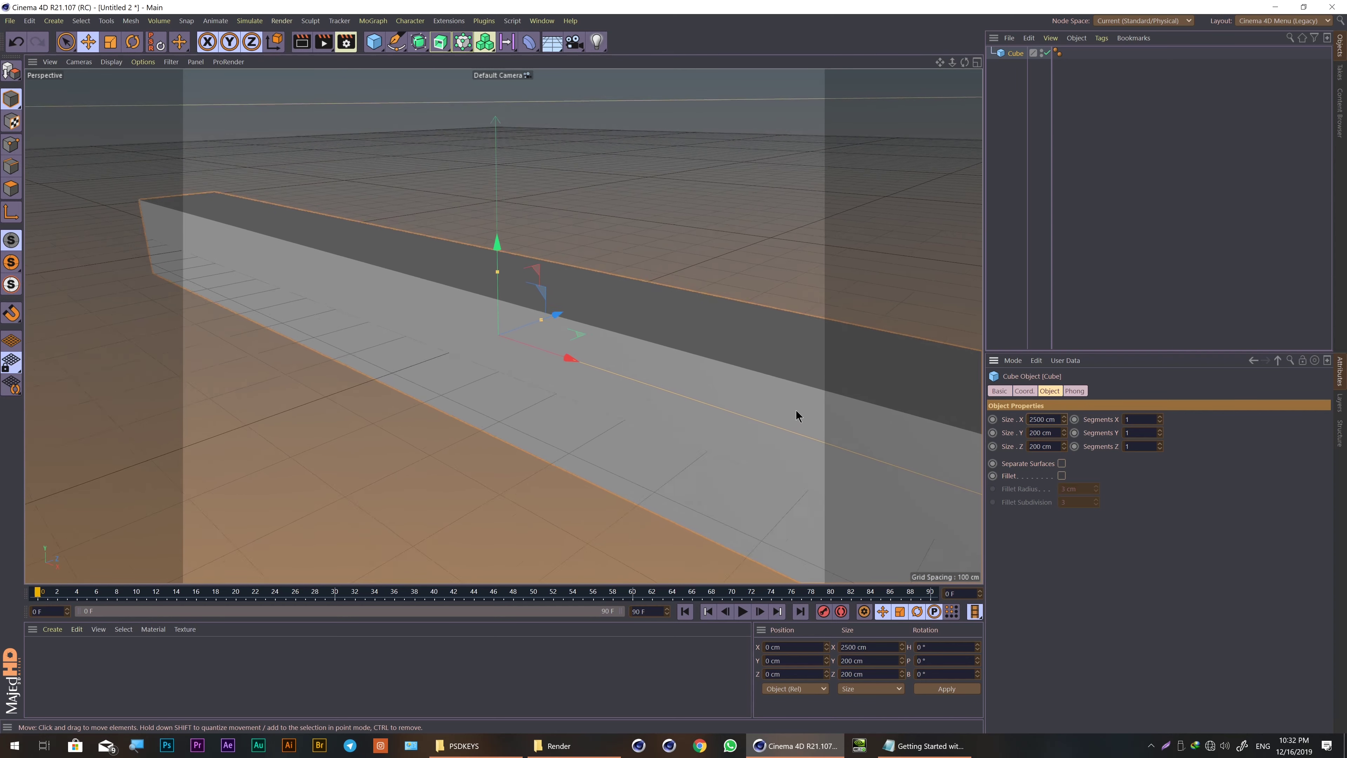
{"action": "scroll", "coordinate": [795, 409], "scroll_direction": "down", "scroll_amount": 3}
{"action": "scroll", "coordinate": [796, 410], "scroll_direction": "down", "scroll_amount": 3}
{"action": "scroll", "coordinate": [795, 410], "scroll_direction": "down", "scroll_amount": 1}
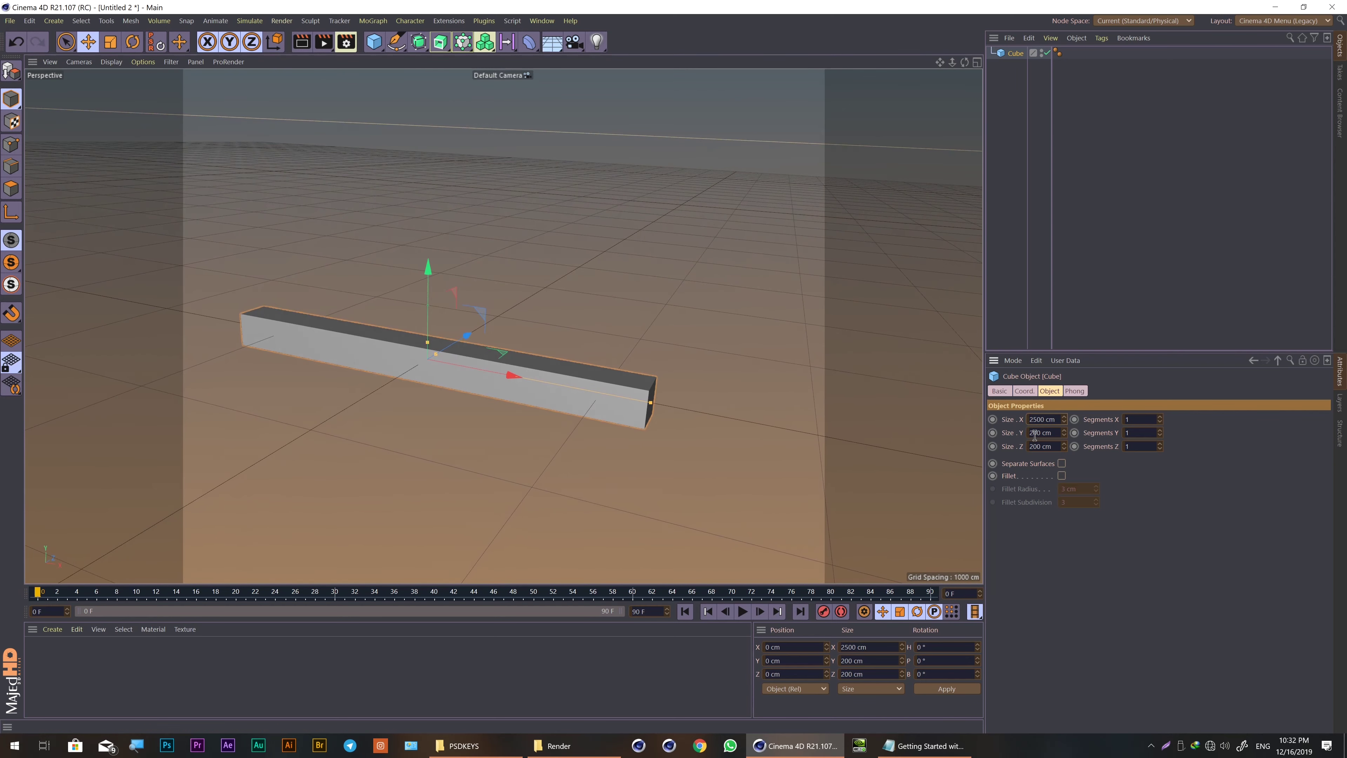
{"action": "double_click", "coordinate": [1040, 446]}
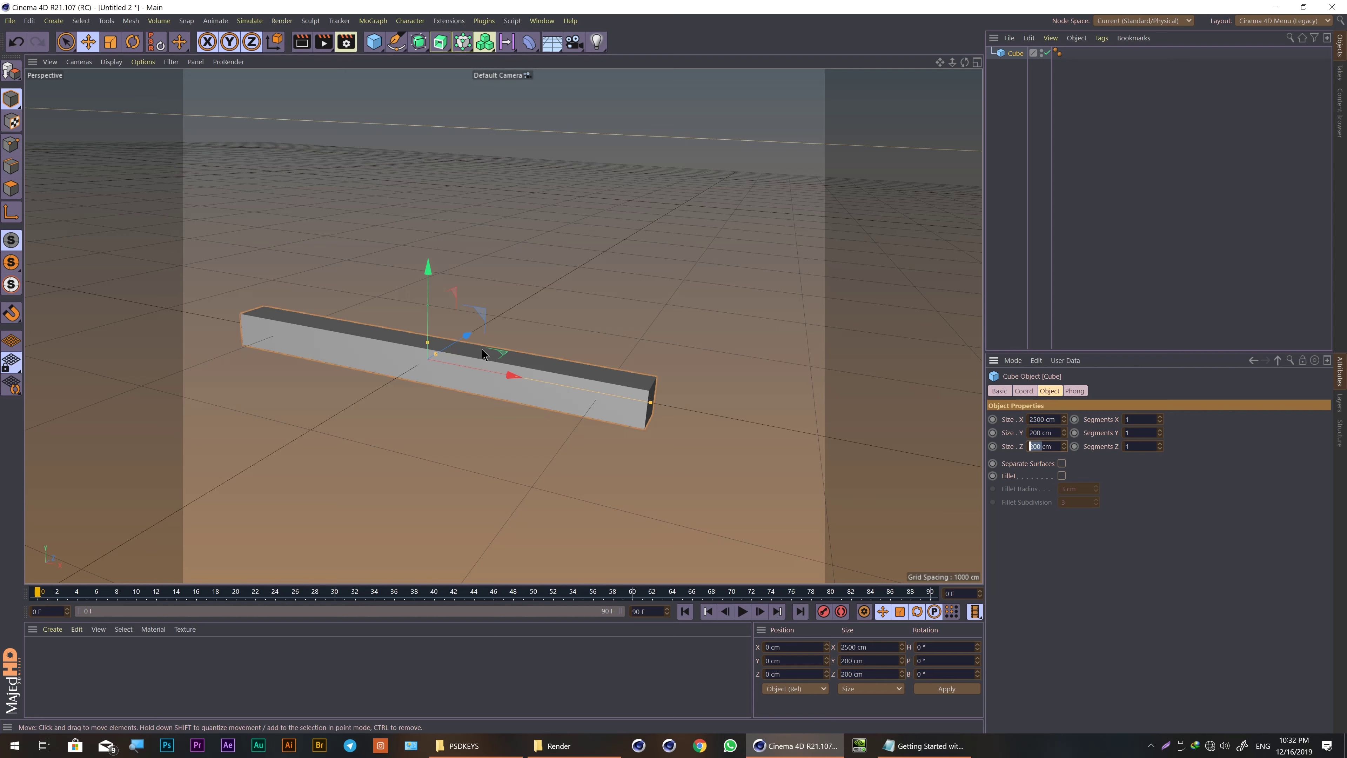
{"action": "type", "text": "25"}
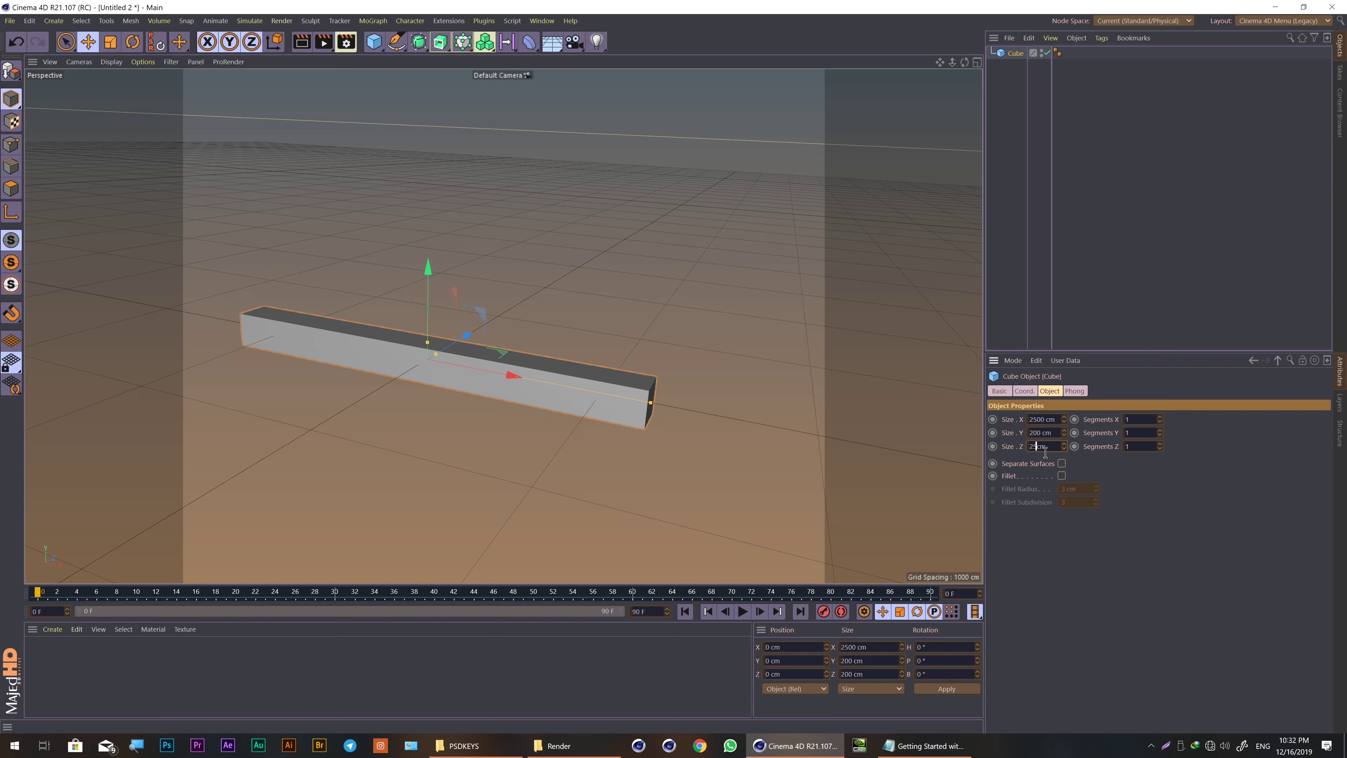
{"action": "type", "text": "00"}
{"action": "key", "text": "Return"}
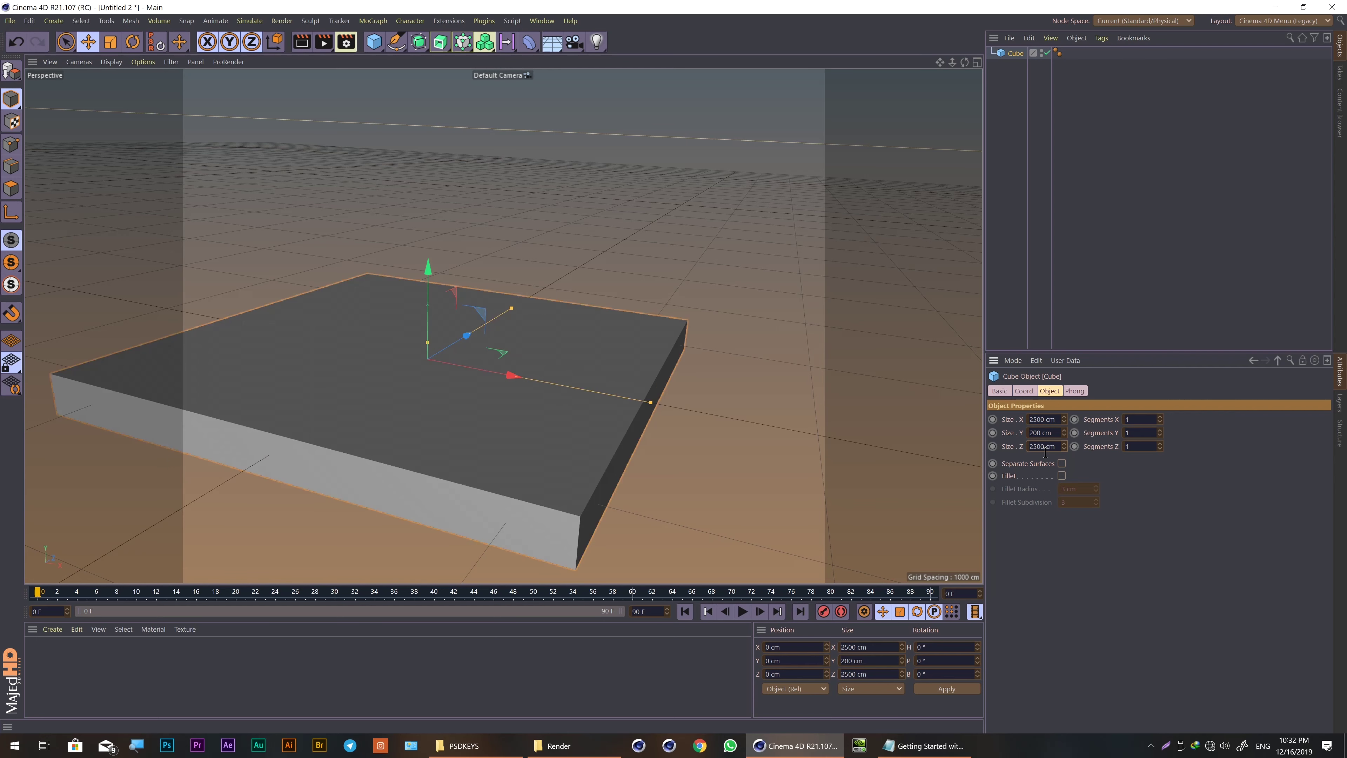
Step: Set the cube's Y size to 1400 cm and orbit the view inside the room
{"action": "left_click_drag", "start_coordinate": [1044, 433], "coordinate": [1024, 445]}
{"action": "type", "text": "14"}
{"action": "type", "text": "00"}
{"action": "key", "text": "Return"}
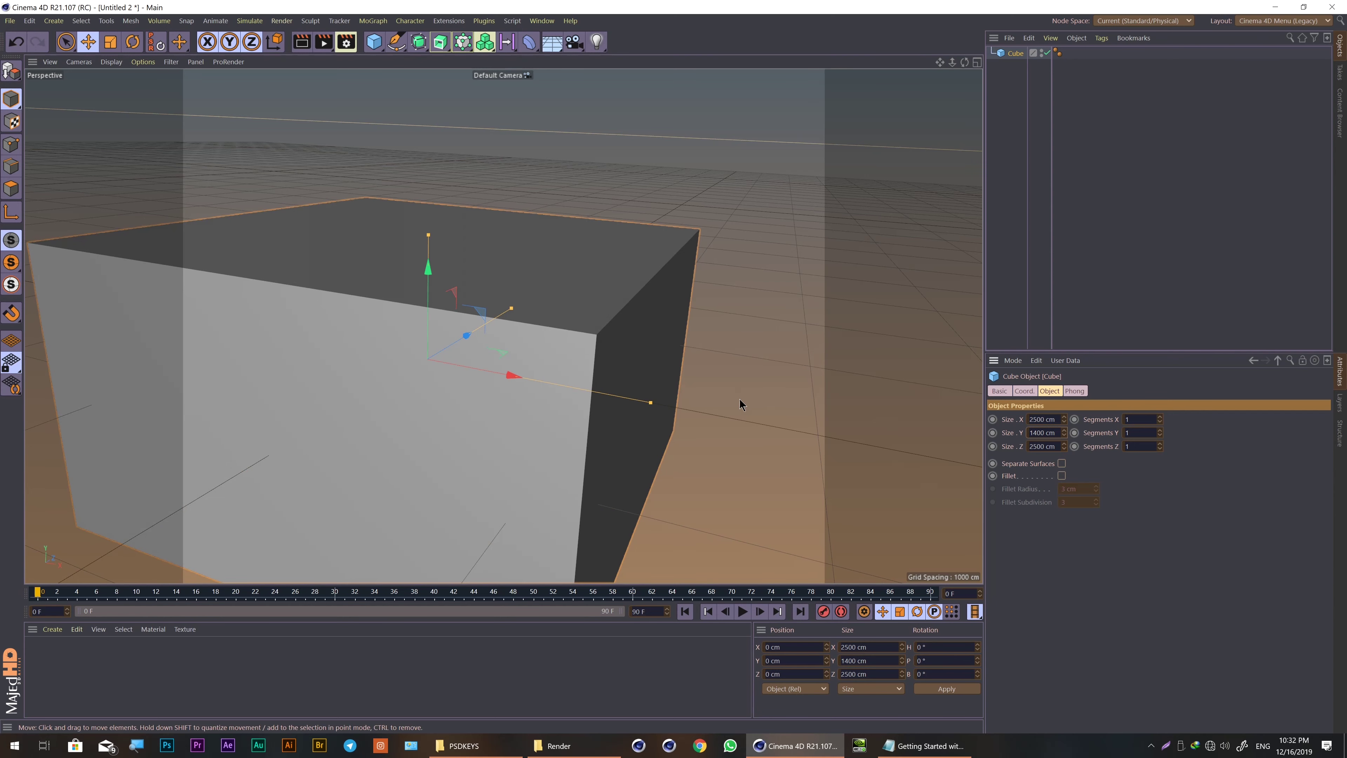
{"action": "left_click_drag", "start_coordinate": [870, 438], "coordinate": [869, 434], "text": "alt"}
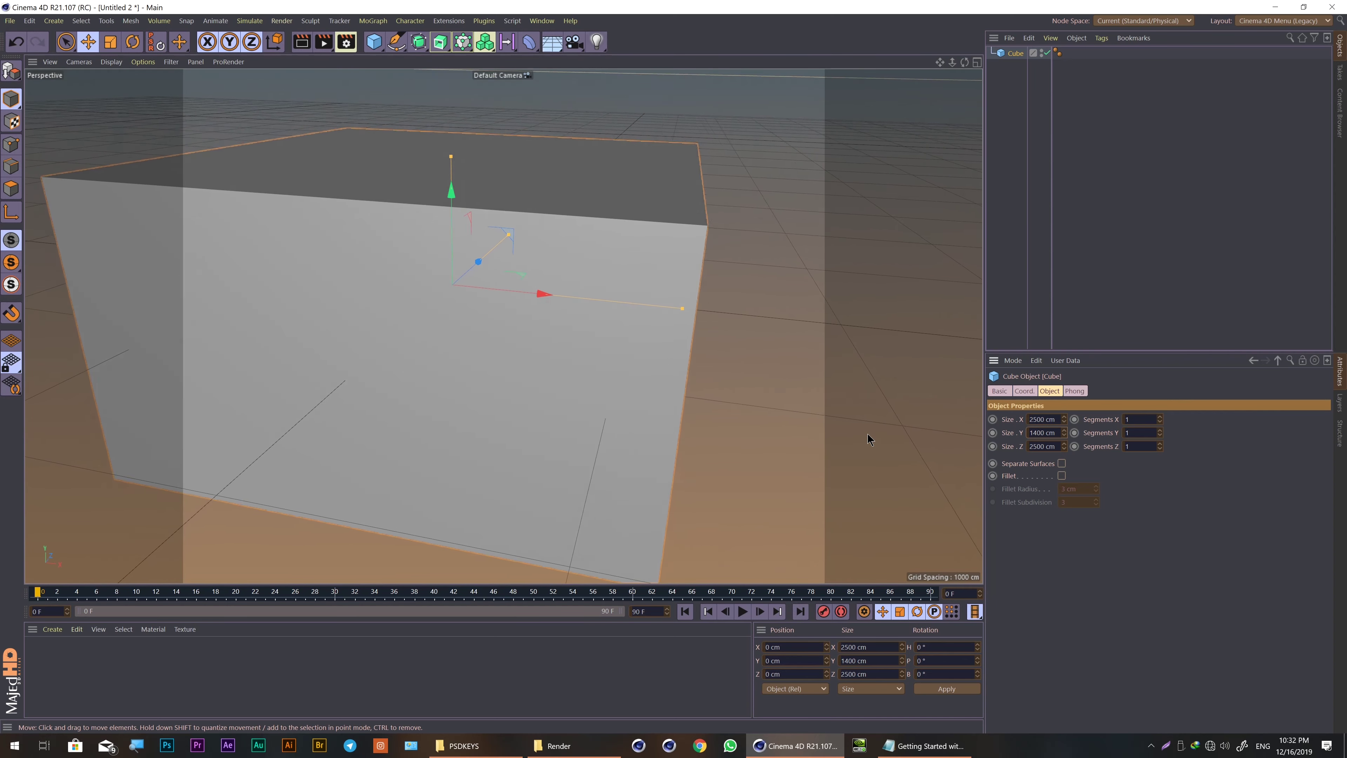
{"action": "scroll", "coordinate": [867, 433], "scroll_direction": "up", "scroll_amount": 5}
{"action": "scroll", "coordinate": [868, 434], "scroll_direction": "down", "scroll_amount": 5}
{"action": "scroll", "coordinate": [865, 433], "scroll_direction": "down", "scroll_amount": 3}
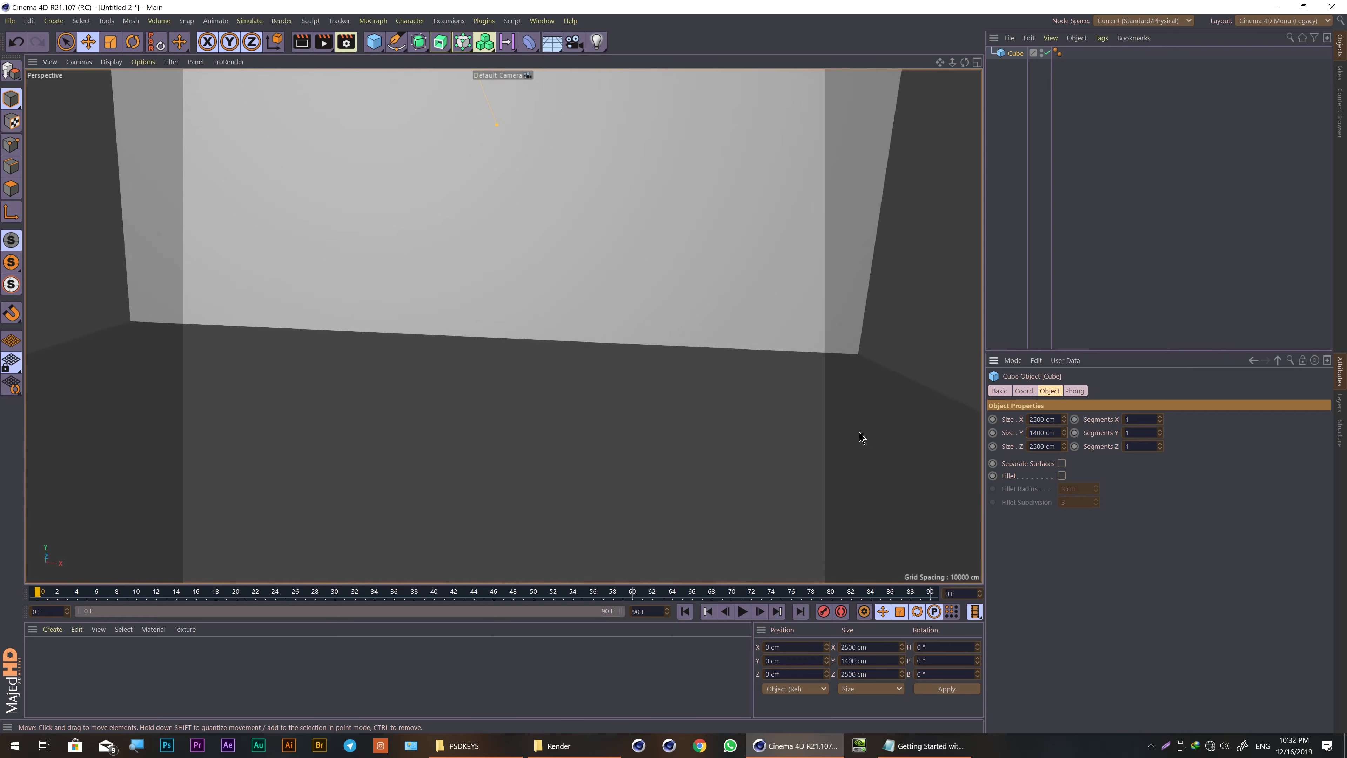
{"action": "left_click_drag", "start_coordinate": [859, 437], "coordinate": [829, 424], "text": "alt"}
{"action": "scroll", "coordinate": [859, 432], "scroll_direction": "down", "scroll_amount": 3}
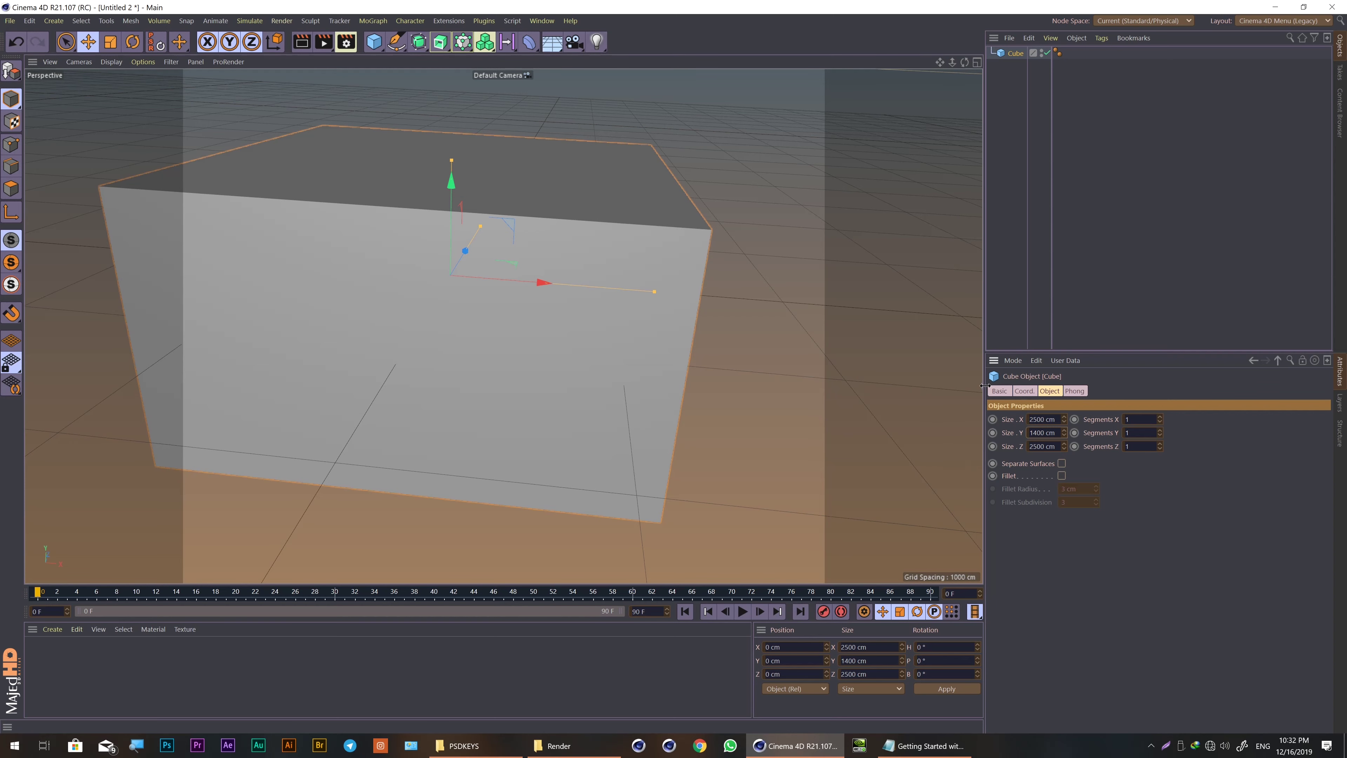
Step: Turn on X-Ray for the cube and orbit to a lower, closer view
{"action": "left_click", "coordinate": [998, 393]}
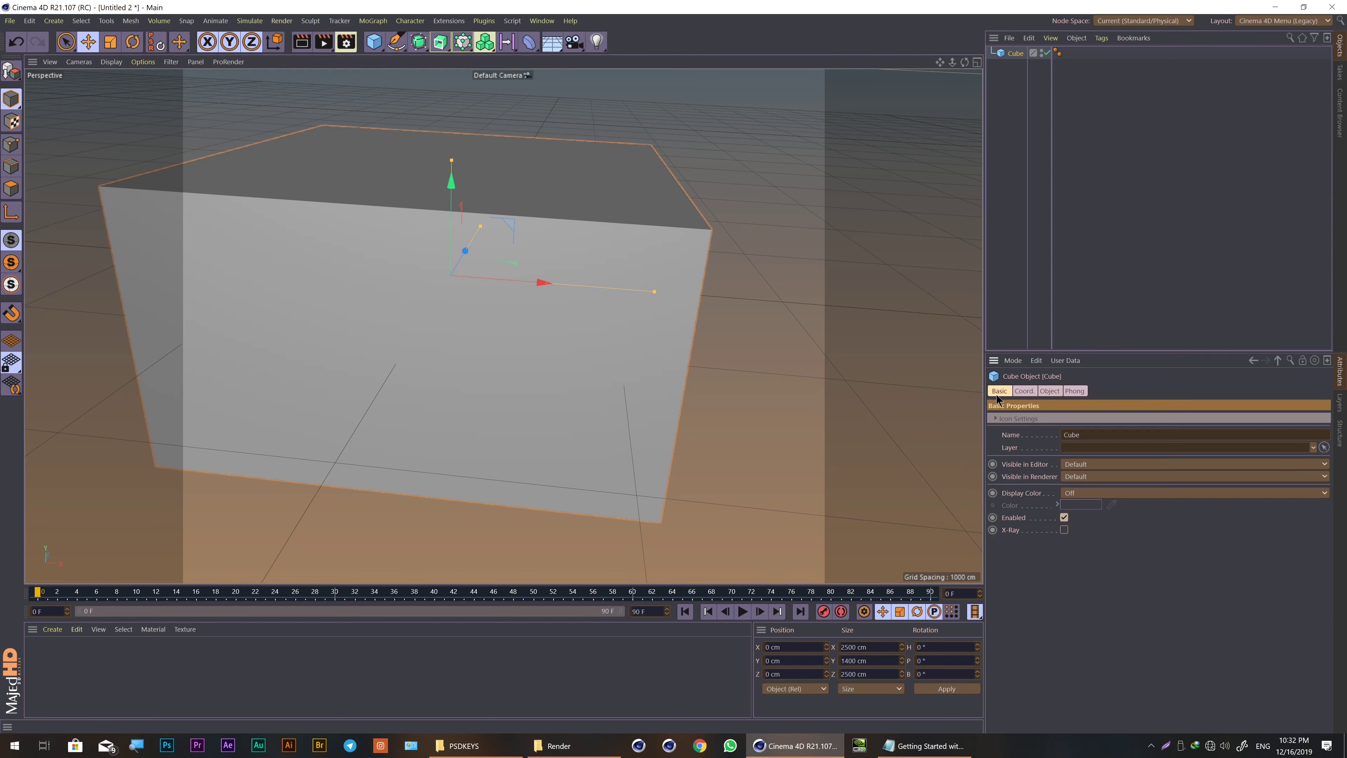
{"action": "left_click", "coordinate": [1064, 529]}
{"action": "scroll", "coordinate": [640, 419], "scroll_direction": "up", "scroll_amount": 5}
{"action": "mouse_move", "coordinate": [642, 421]}
{"action": "left_mouse_down", "text": "alt"}
{"action": "mouse_move", "coordinate": [413, 358]}
{"action": "mouse_move", "coordinate": [417, 380]}
{"action": "left_mouse_up", "text": "alt"}
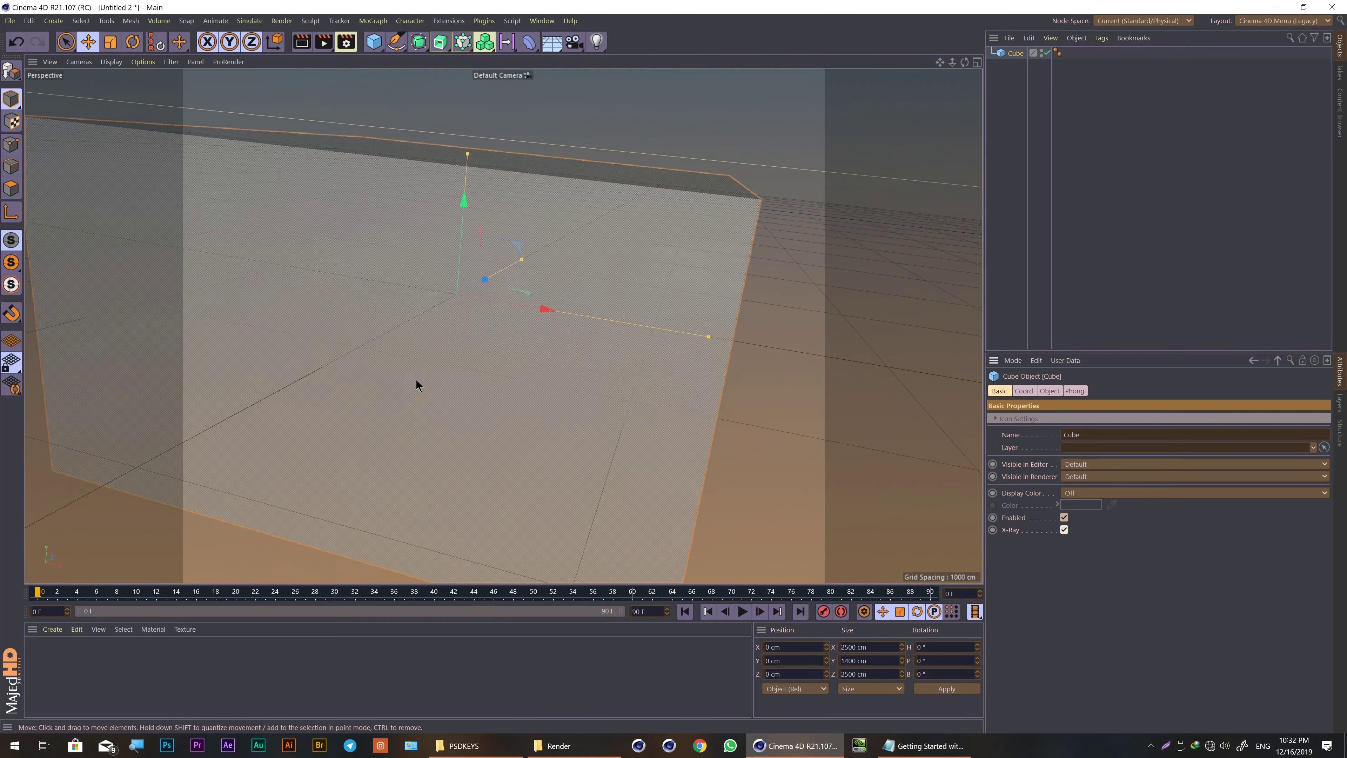
{"action": "scroll", "coordinate": [416, 379], "scroll_direction": "down", "scroll_amount": 2}
{"action": "scroll", "coordinate": [415, 379], "scroll_direction": "down", "scroll_amount": 2}
{"action": "scroll", "coordinate": [416, 379], "scroll_direction": "down", "scroll_amount": 2}
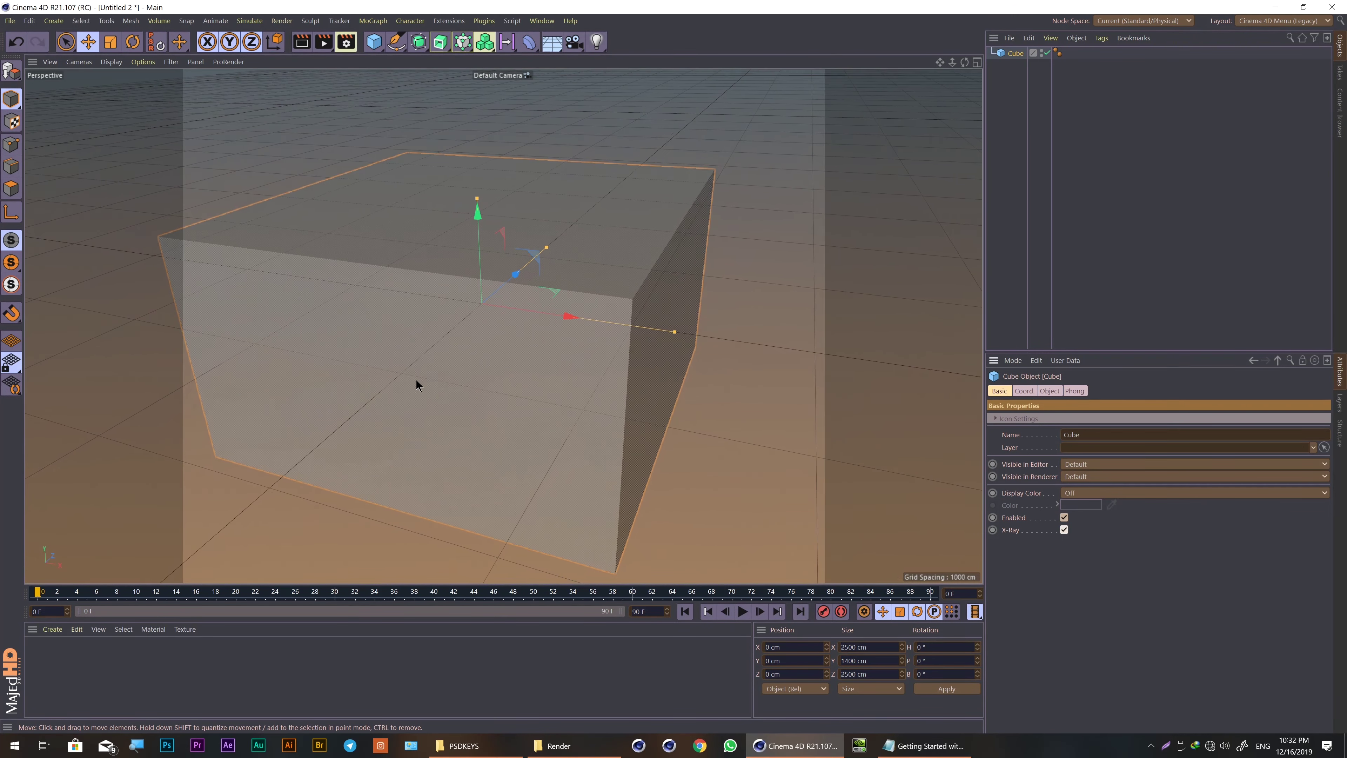
{"action": "scroll", "coordinate": [457, 356], "scroll_direction": "down", "scroll_amount": 1}
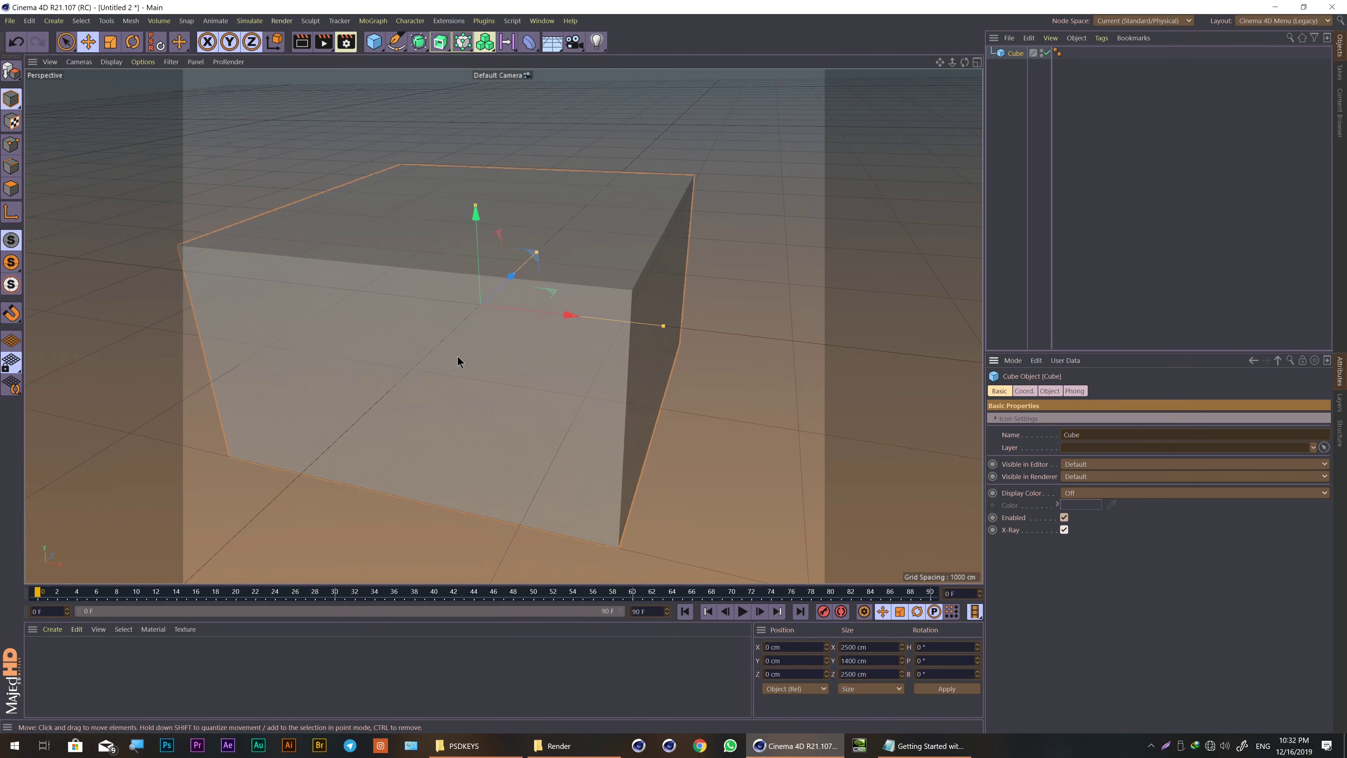
Step: Raise the cube's segment counts to 100 and switch viewport shading to show mesh lines
{"action": "left_click", "coordinate": [1050, 390]}
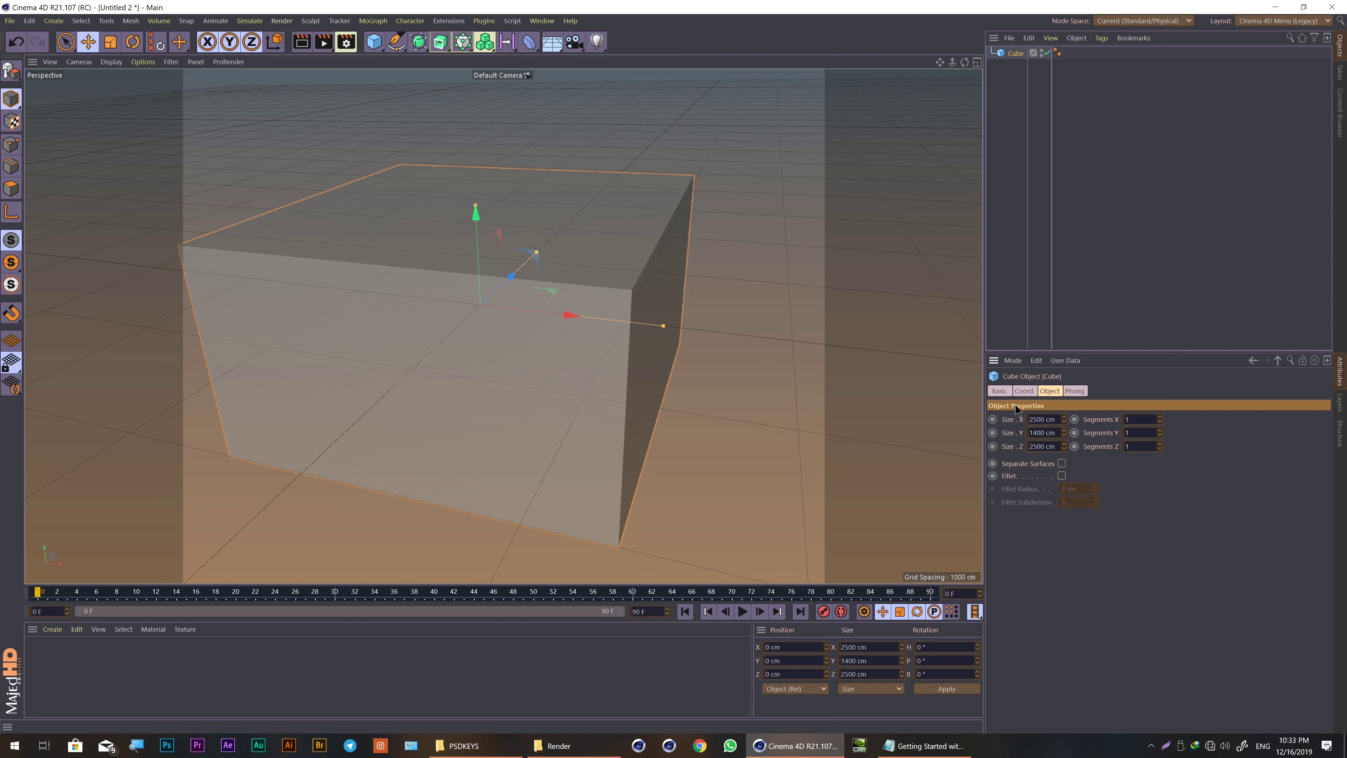
{"action": "left_click", "coordinate": [1130, 419]}
{"action": "type", "text": "0"}
{"action": "key", "text": "Tab"}
{"action": "left_click", "coordinate": [112, 61]}
{"action": "left_click", "coordinate": [133, 95]}
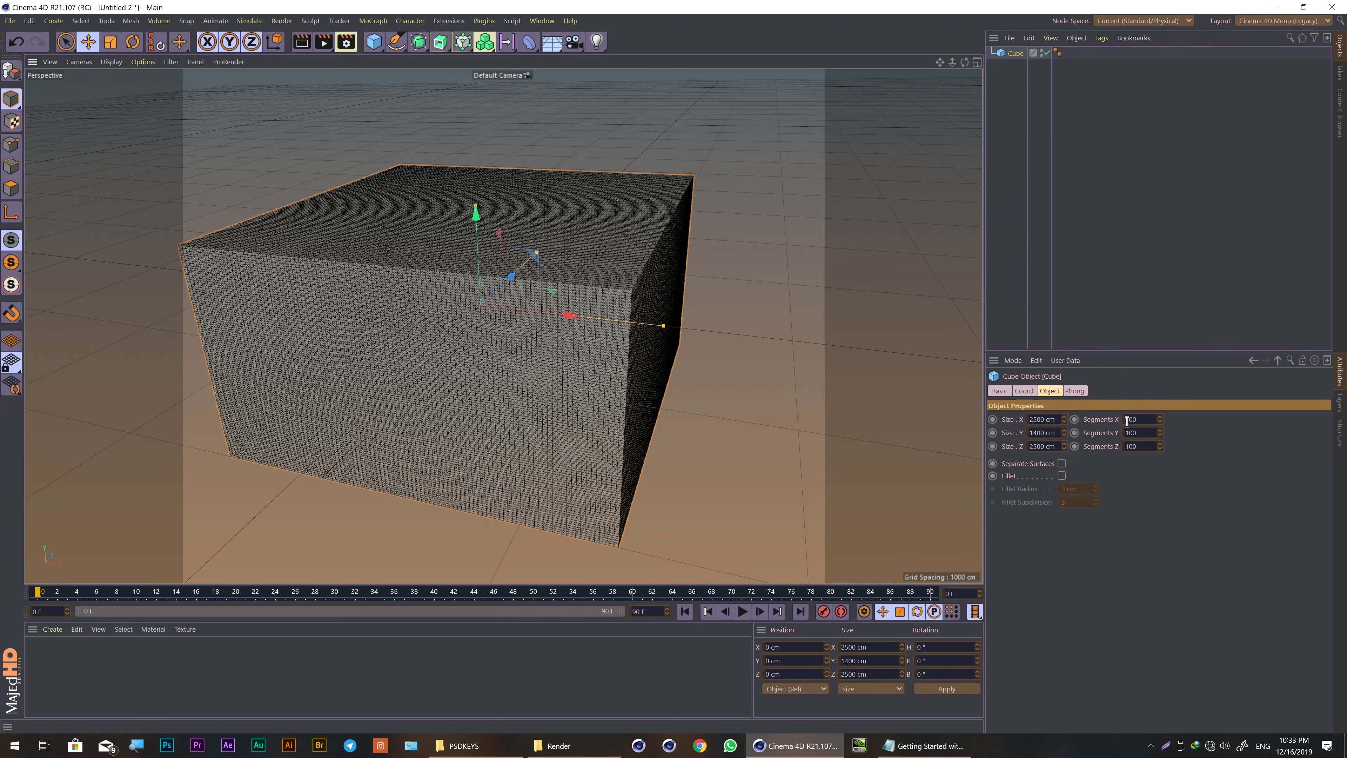
{"action": "scroll", "coordinate": [1131, 418], "scroll_direction": "up", "scroll_amount": 3}
{"action": "scroll", "coordinate": [1131, 417], "scroll_direction": "up", "scroll_amount": 3}
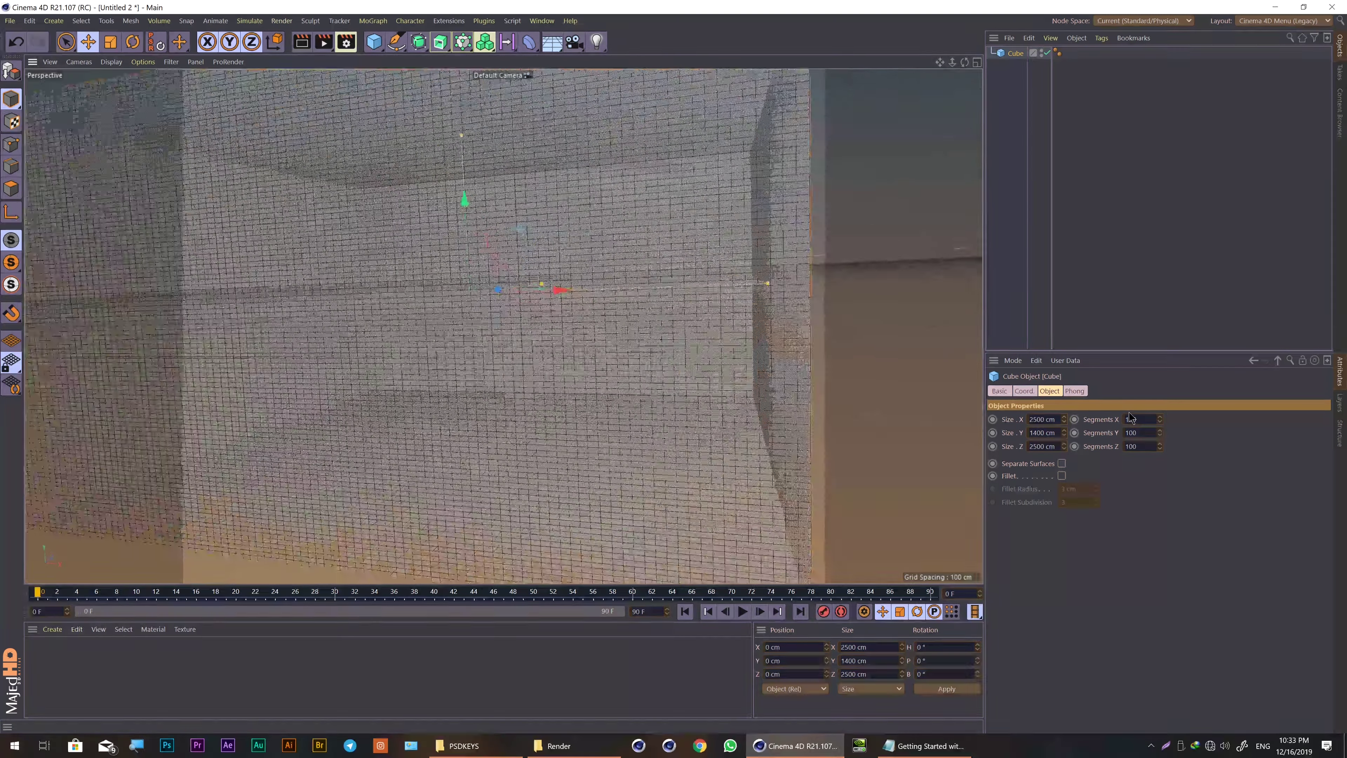
{"action": "scroll", "coordinate": [1131, 417], "scroll_direction": "up", "scroll_amount": 3}
Step: Try 50 segments on each of X, Y and Z and inspect the subdivisions
{"action": "left_click", "coordinate": [1131, 419]}
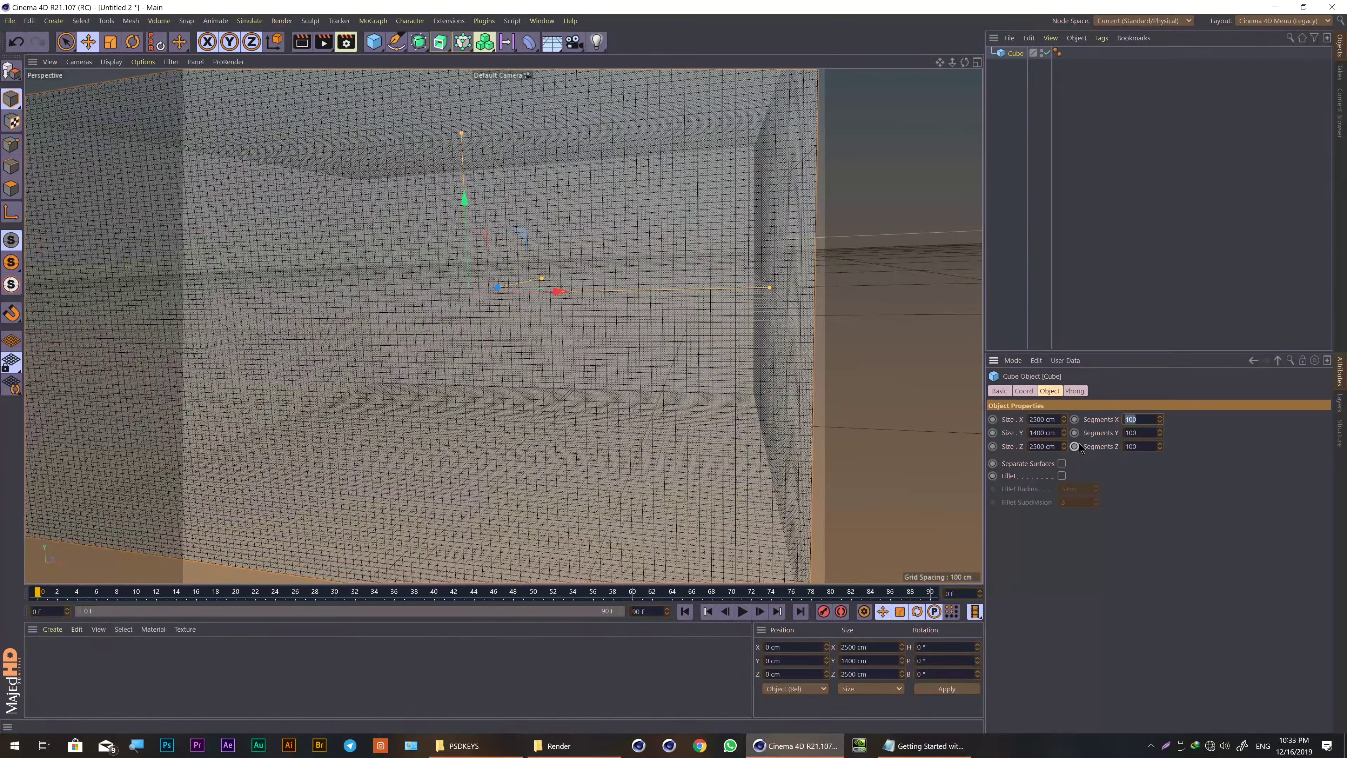
{"action": "type", "text": "0"}
{"action": "key", "text": "Tab"}
{"action": "type", "text": "50"}
{"action": "key", "text": "Tab"}
{"action": "type", "text": "50"}
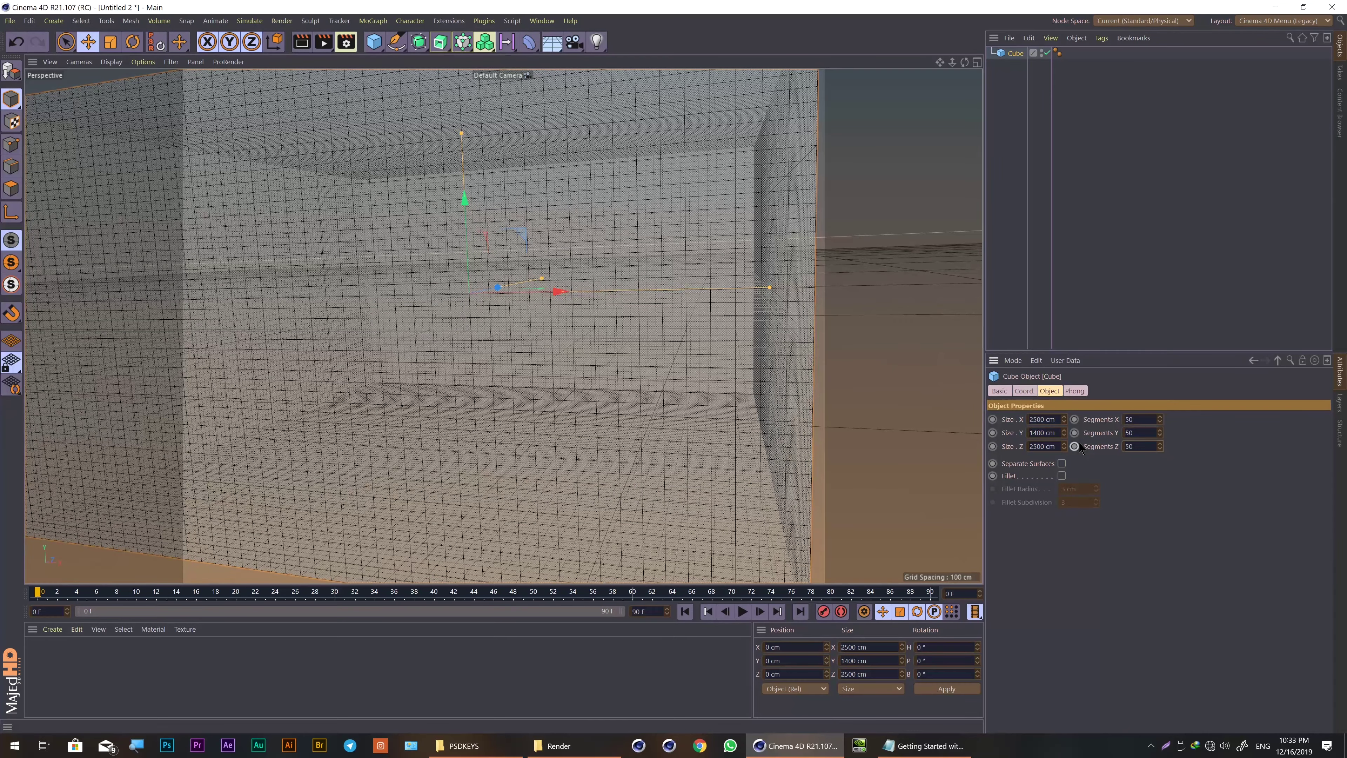
{"action": "key", "text": "Return"}
{"action": "scroll", "coordinate": [652, 302], "scroll_direction": "down", "scroll_amount": 1}
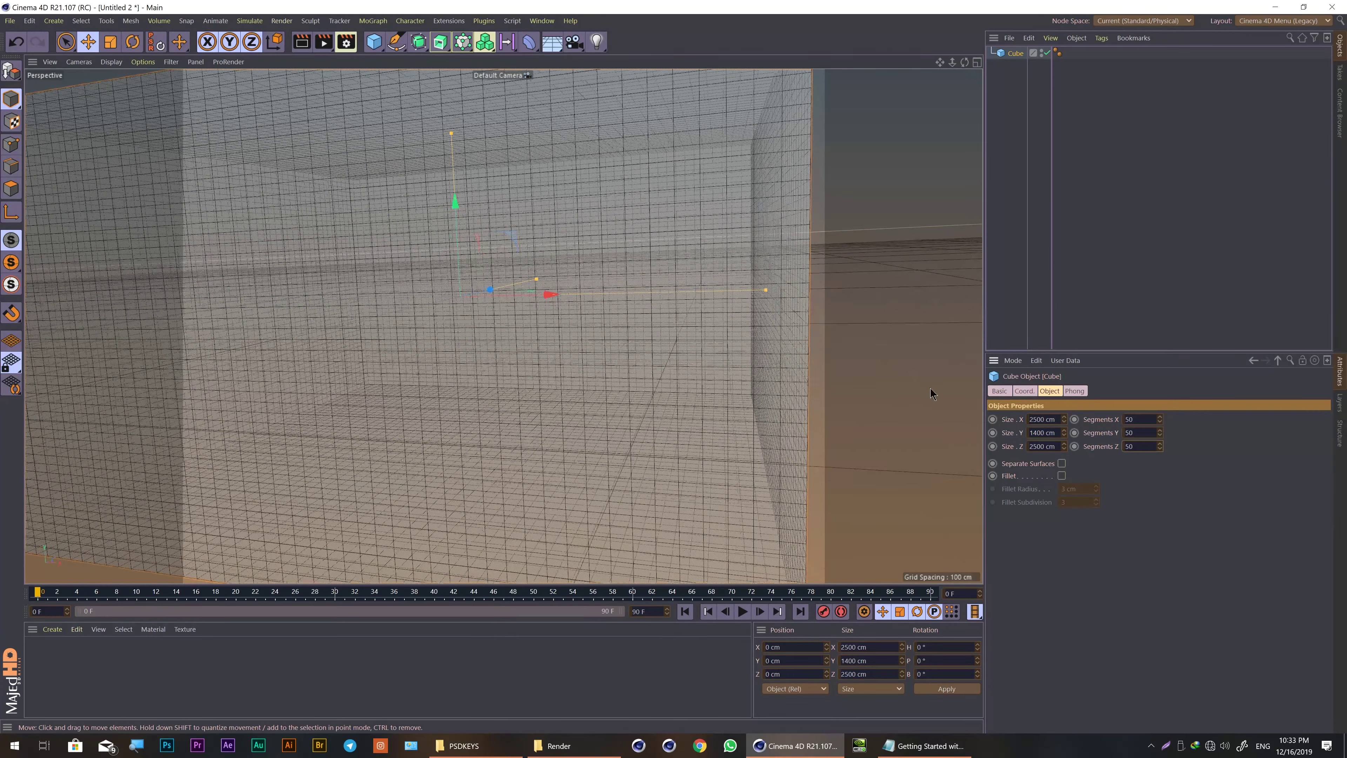
{"action": "left_click_drag", "start_coordinate": [924, 373], "coordinate": [869, 404], "text": "alt"}
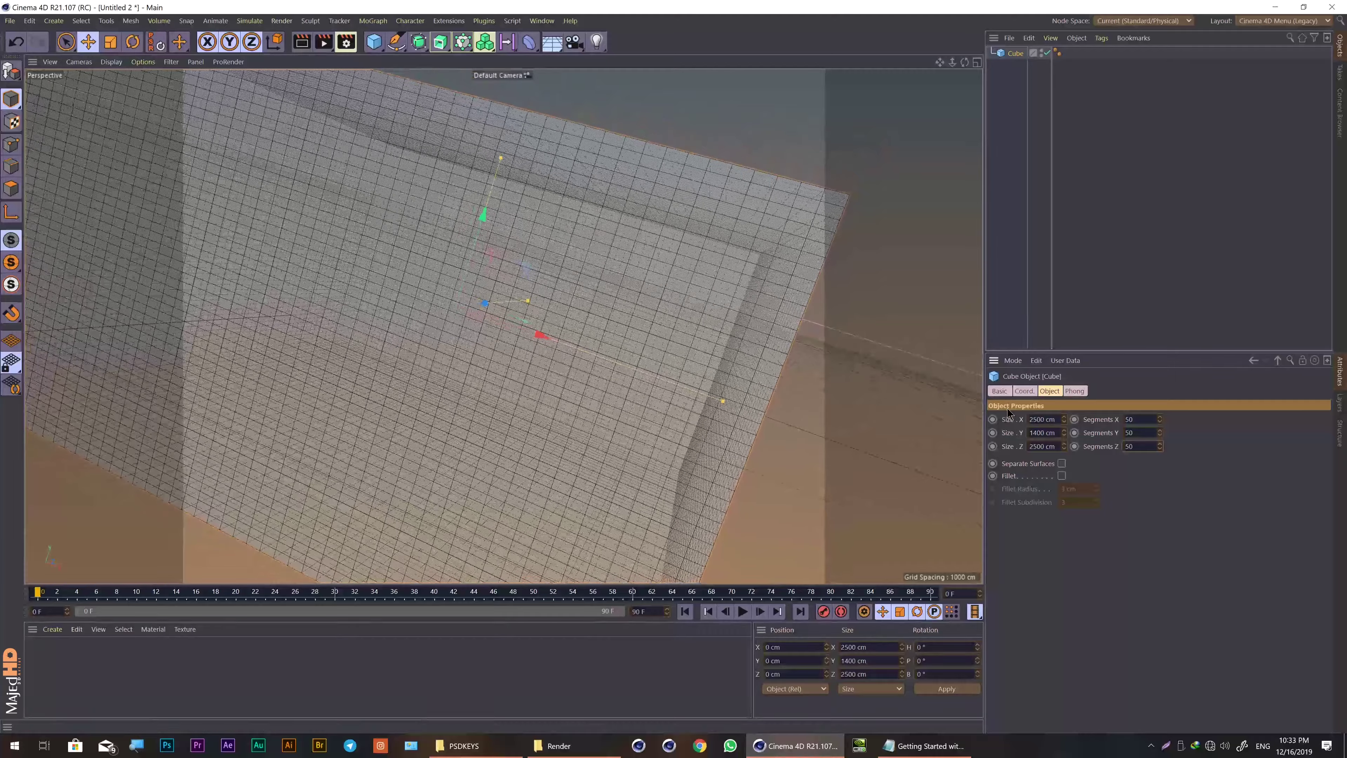
Step: Set Segments X, Y and Z to 20 and orbit around the whole cube
{"action": "left_click", "coordinate": [1140, 420]}
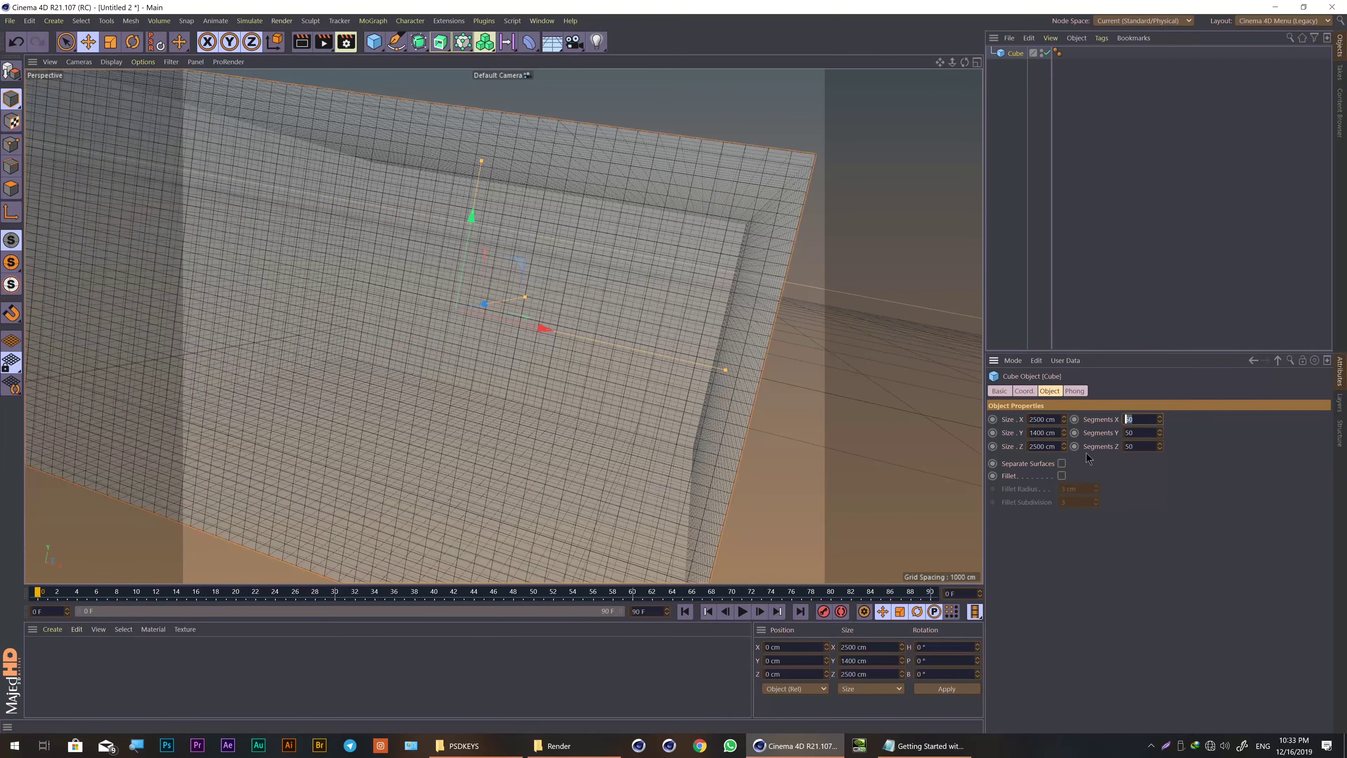
{"action": "type", "text": "0"}
{"action": "key", "text": "Tab"}
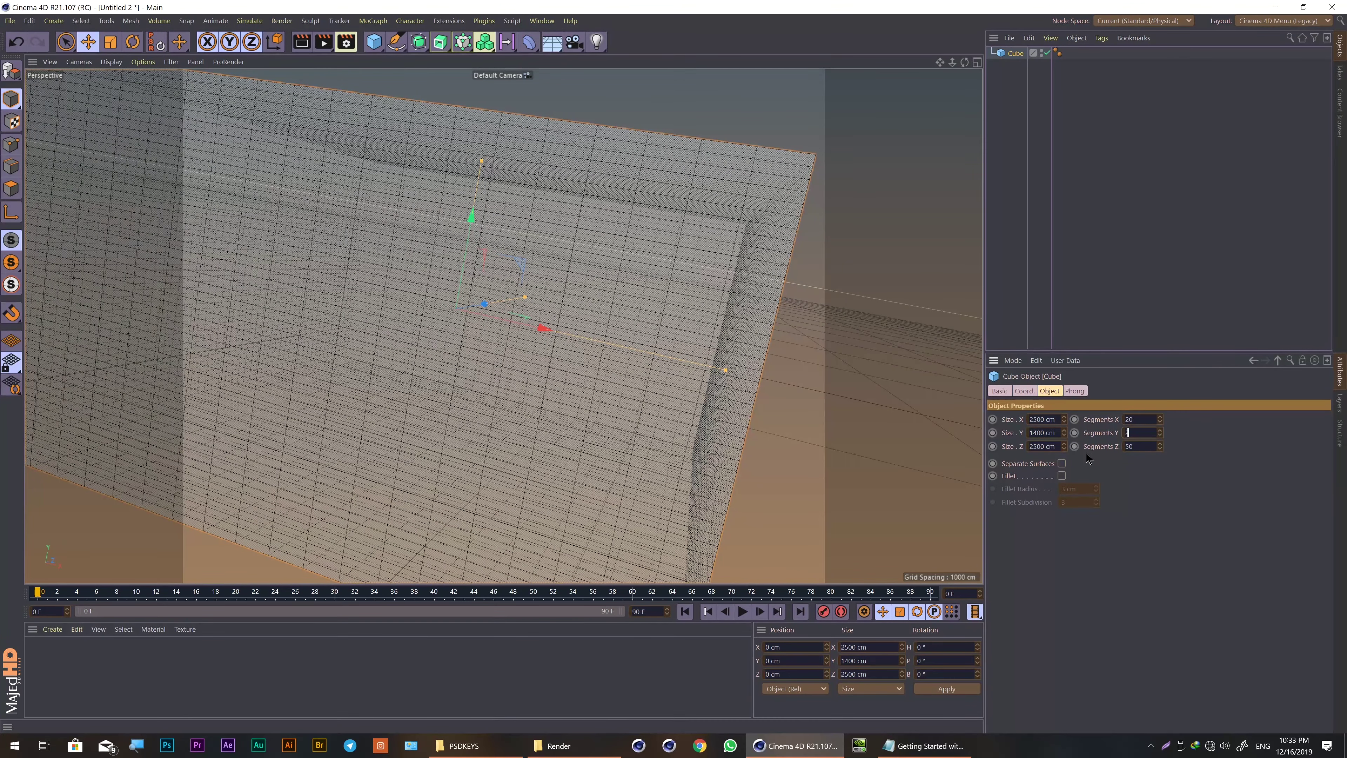
{"action": "type", "text": "20"}
{"action": "key", "text": "Tab"}
{"action": "type", "text": "20"}
{"action": "key", "text": "Tab"}
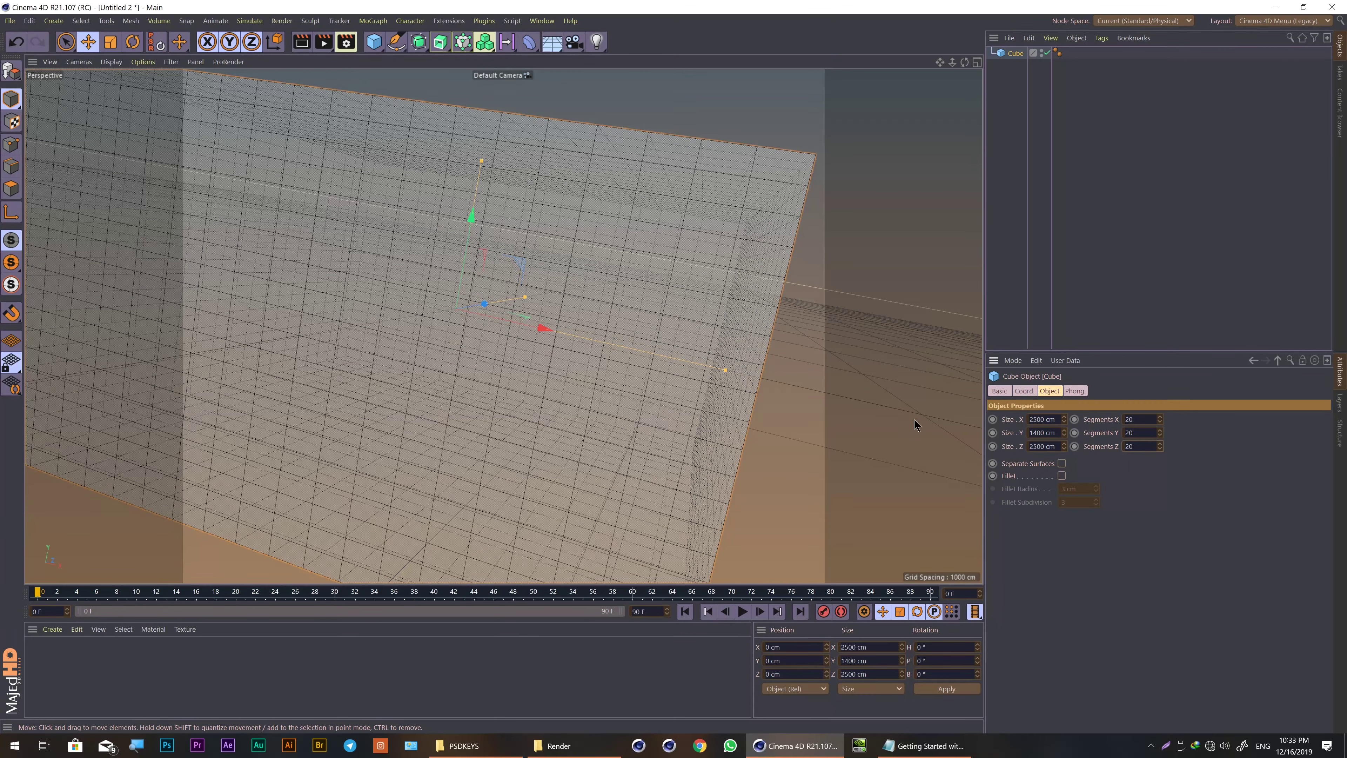
{"action": "left_click_drag", "start_coordinate": [913, 419], "coordinate": [737, 288], "text": "alt"}
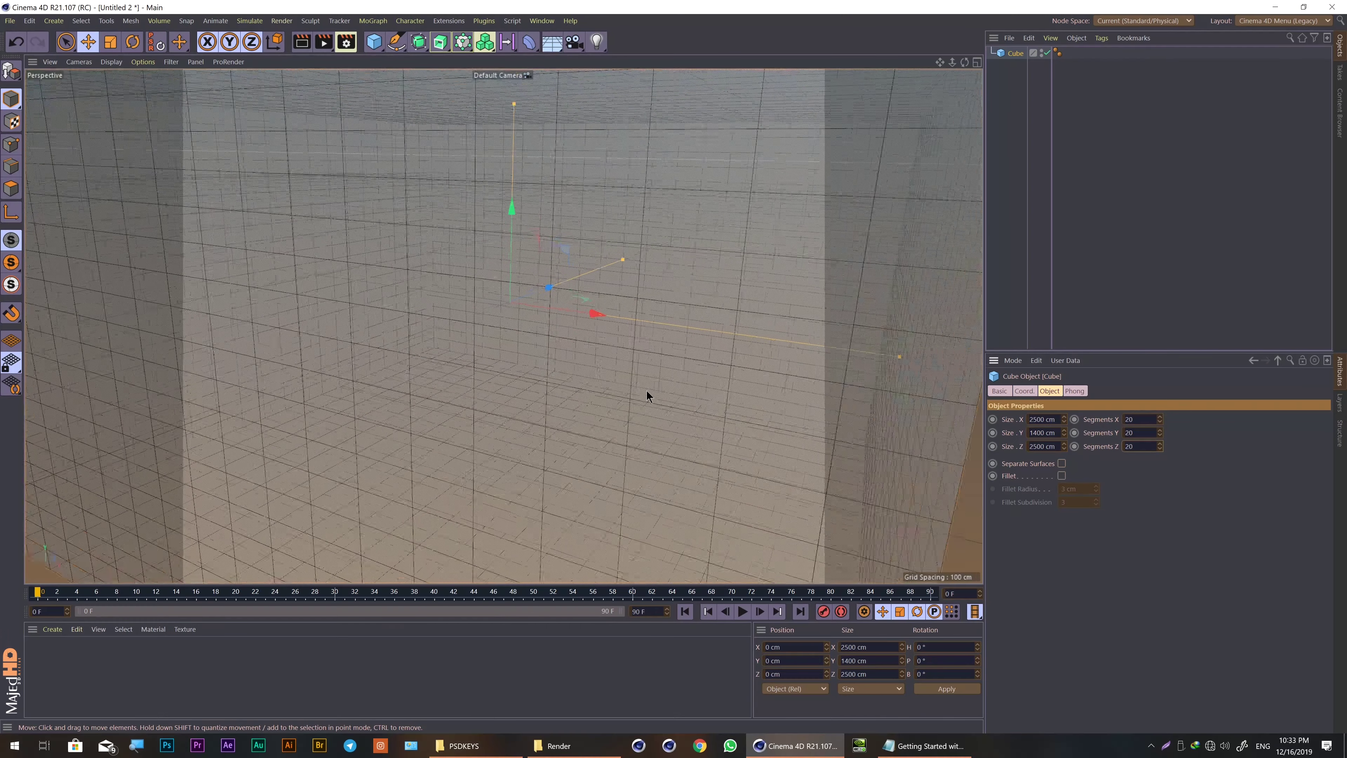
{"action": "scroll", "coordinate": [646, 390], "scroll_direction": "down", "scroll_amount": 2}
{"action": "scroll", "coordinate": [646, 389], "scroll_direction": "down", "scroll_amount": 3}
{"action": "scroll", "coordinate": [646, 395], "scroll_direction": "down", "scroll_amount": 2}
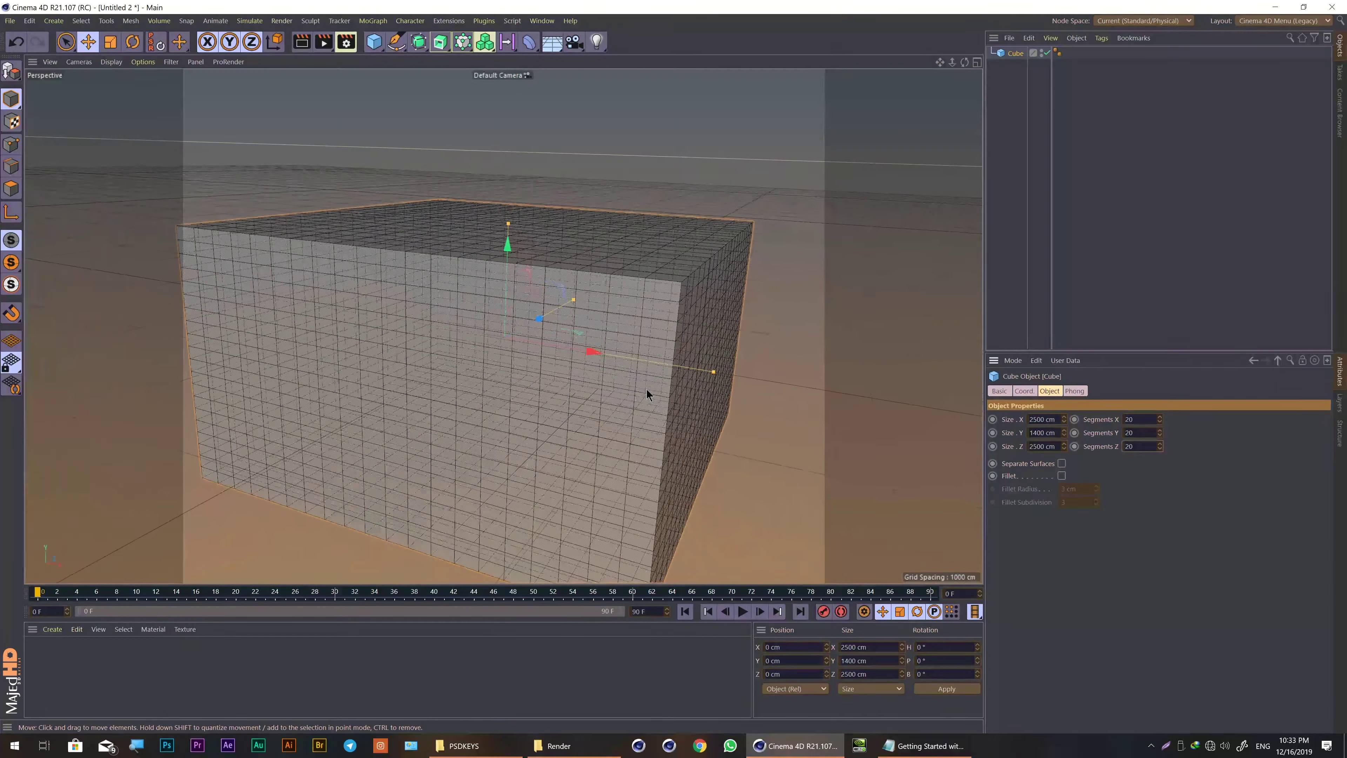
{"action": "left_click_drag", "start_coordinate": [642, 385], "coordinate": [673, 386], "text": "alt"}
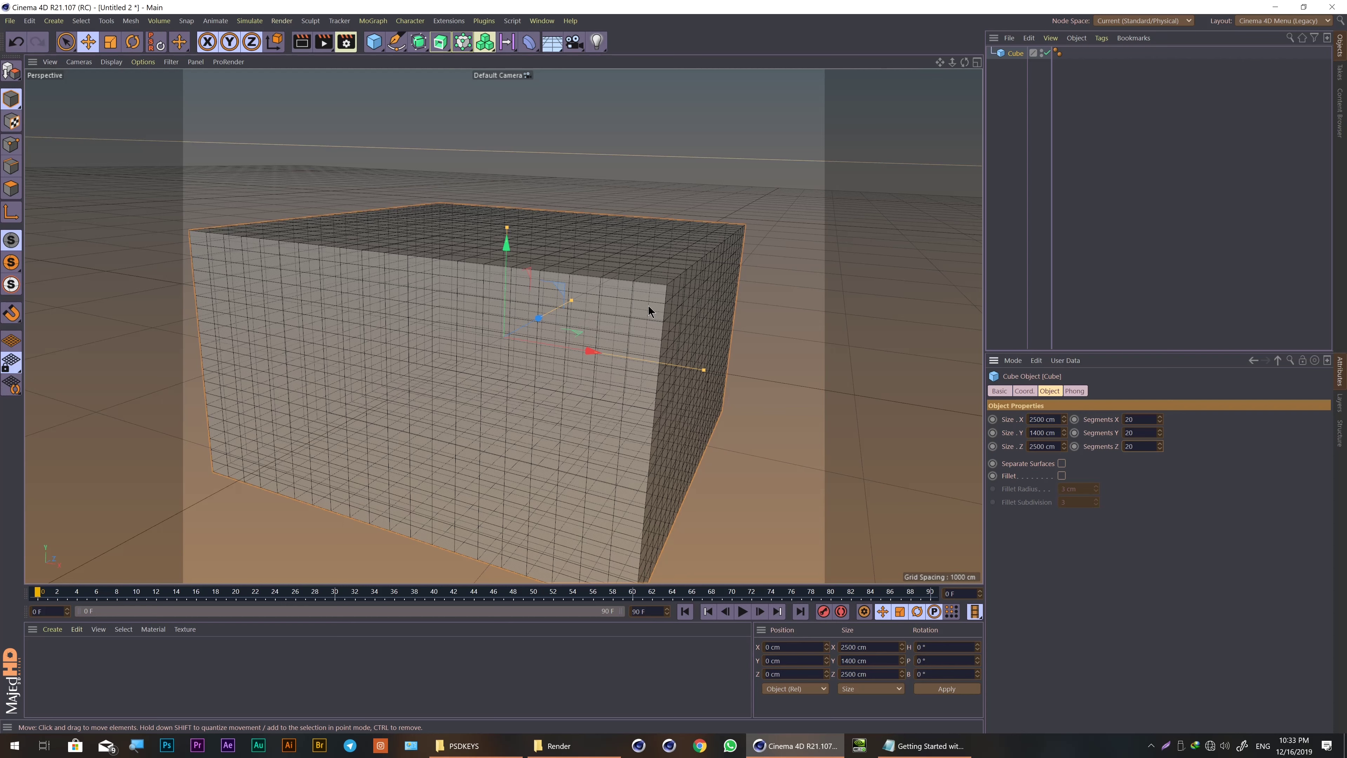
Step: Tear off the Plugins > C4DtoA menu as a palette and dock it beside the Attributes Manager
{"action": "left_click", "coordinate": [484, 20]}
{"action": "mouse_move", "coordinate": [520, 57]}
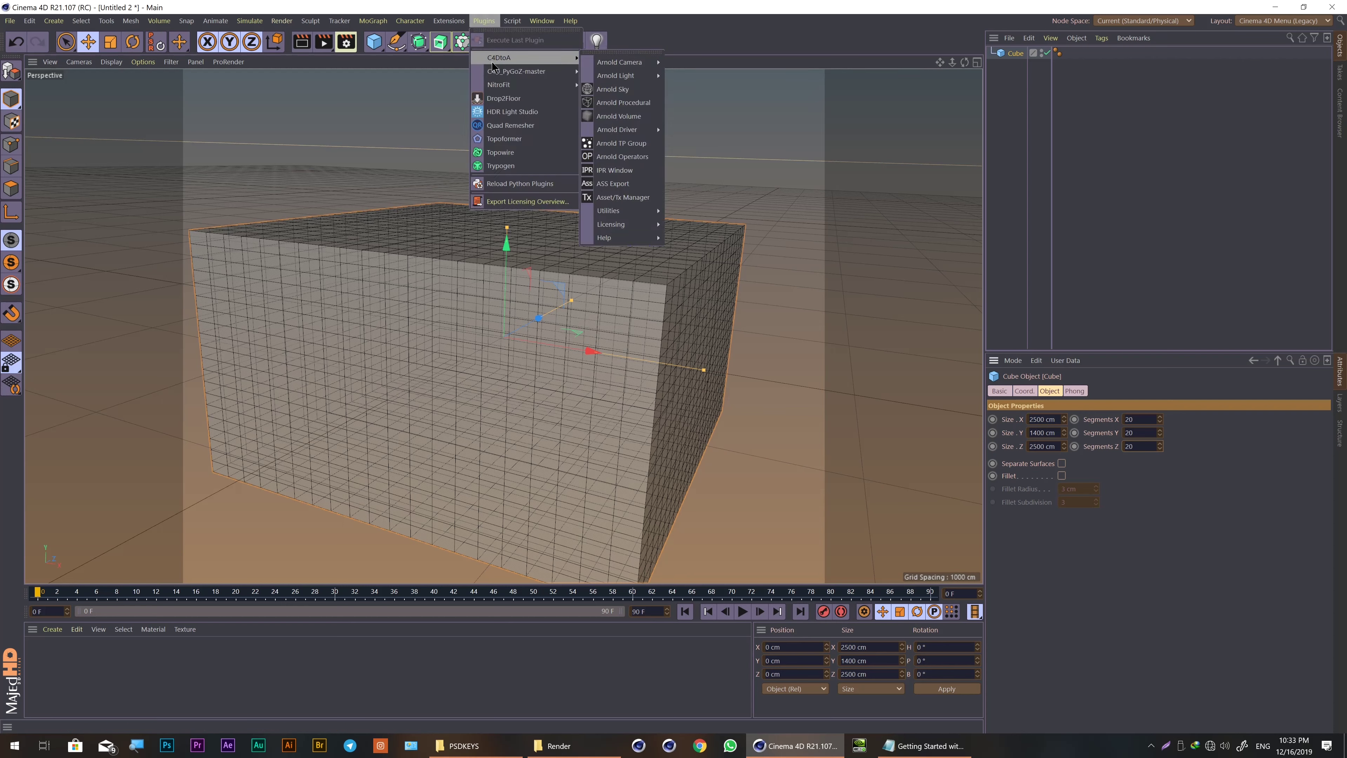
{"action": "left_click", "coordinate": [591, 53]}
{"action": "mouse_move", "coordinate": [622, 41]}
{"action": "left_mouse_down"}
{"action": "mouse_move", "coordinate": [604, 175]}
{"action": "mouse_move", "coordinate": [619, 185]}
{"action": "left_mouse_up"}
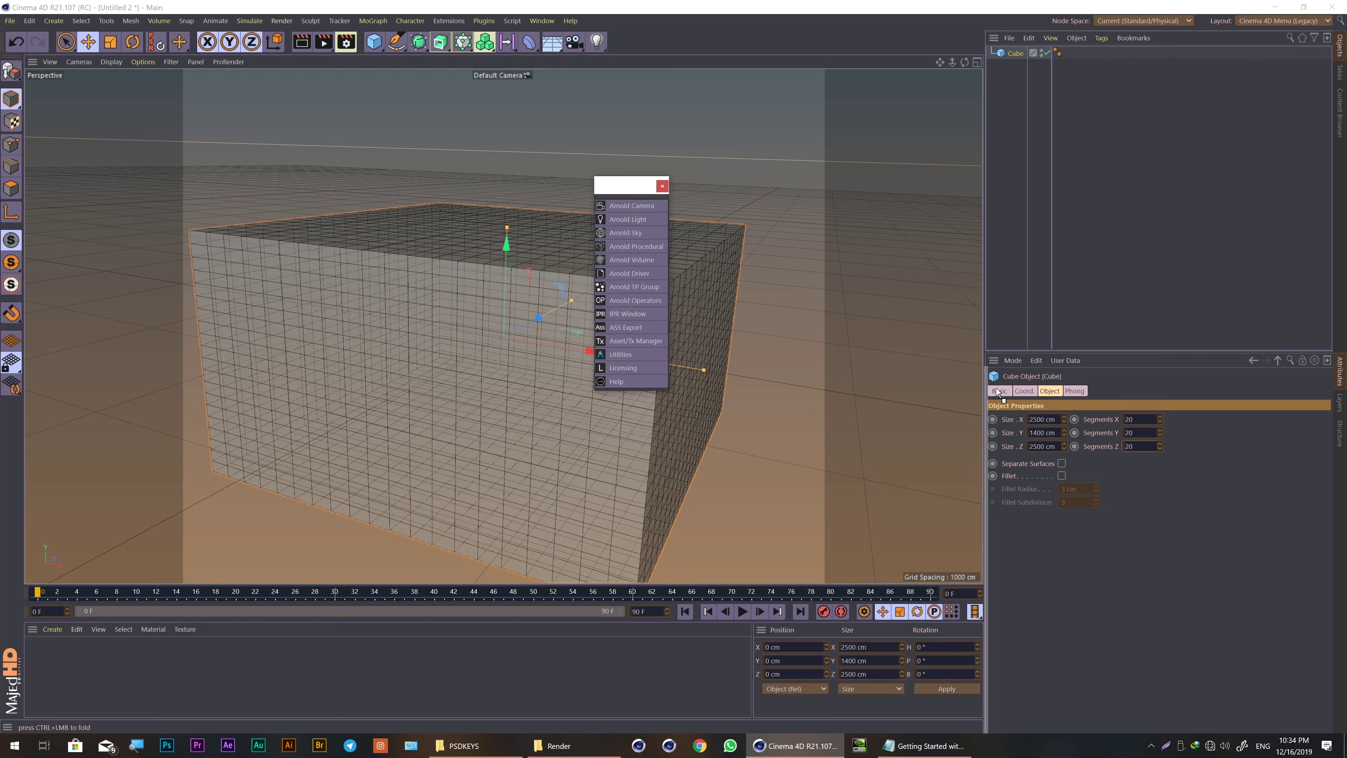
{"action": "left_click_drag", "start_coordinate": [996, 387], "coordinate": [995, 388]}
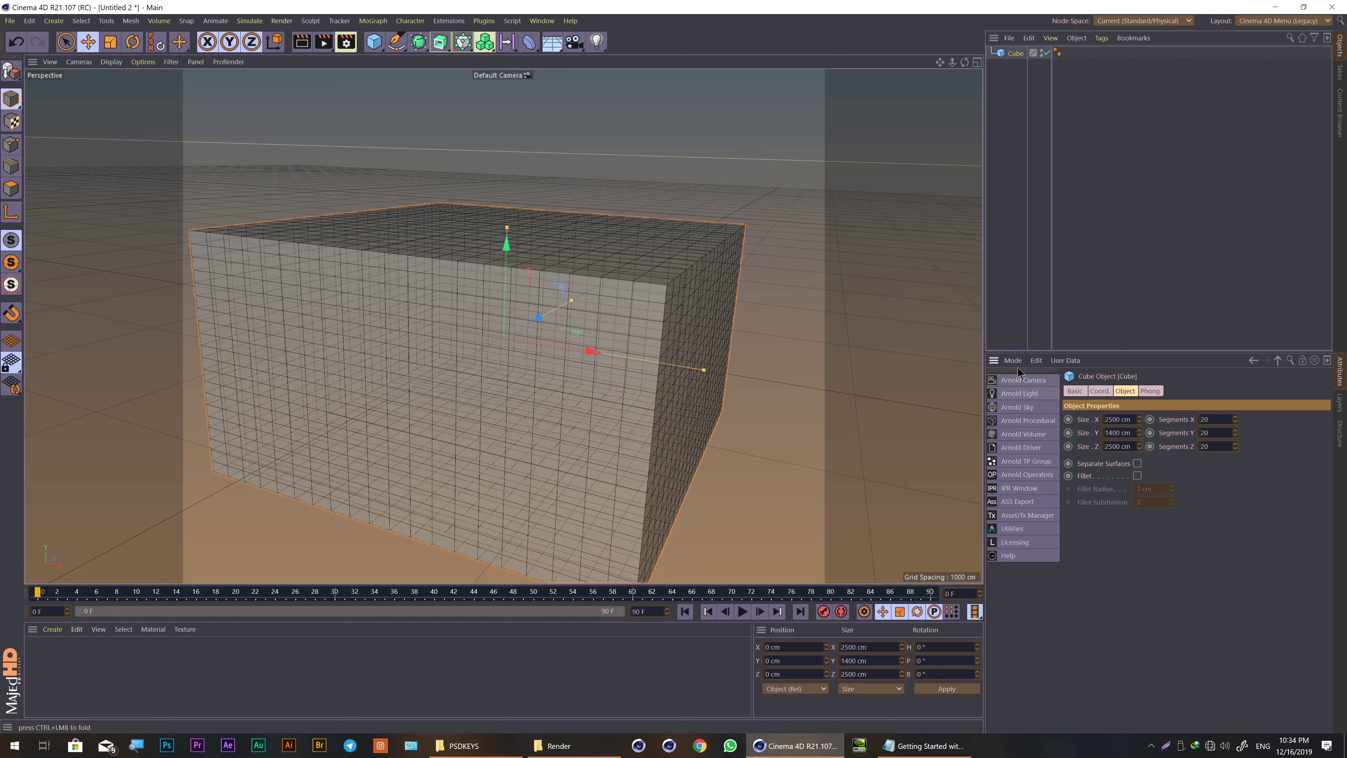
{"action": "left_click", "coordinate": [1011, 393]}
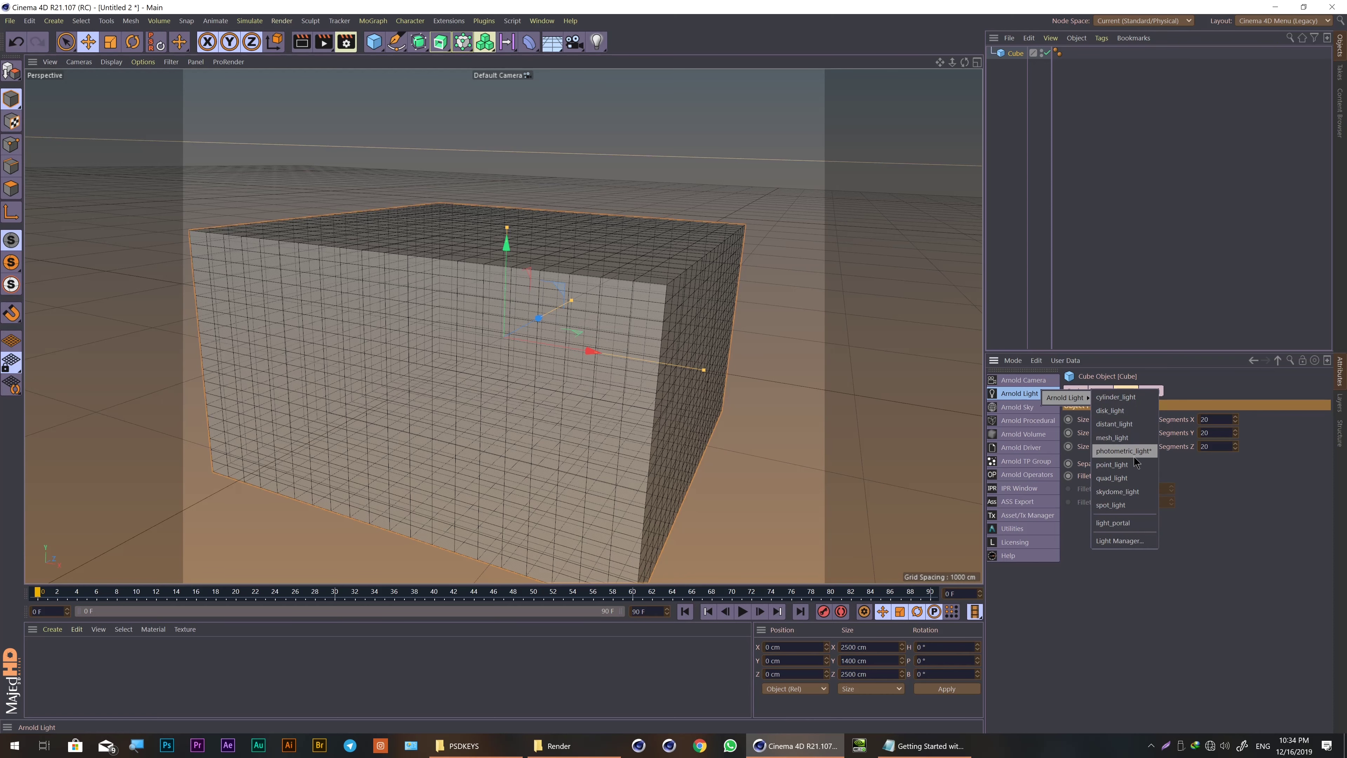
Step: Create an Arnold quad_light and set its width and height to 400 cm
{"action": "left_click", "coordinate": [1117, 478]}
{"action": "scroll", "coordinate": [542, 377], "scroll_direction": "up", "scroll_amount": 2}
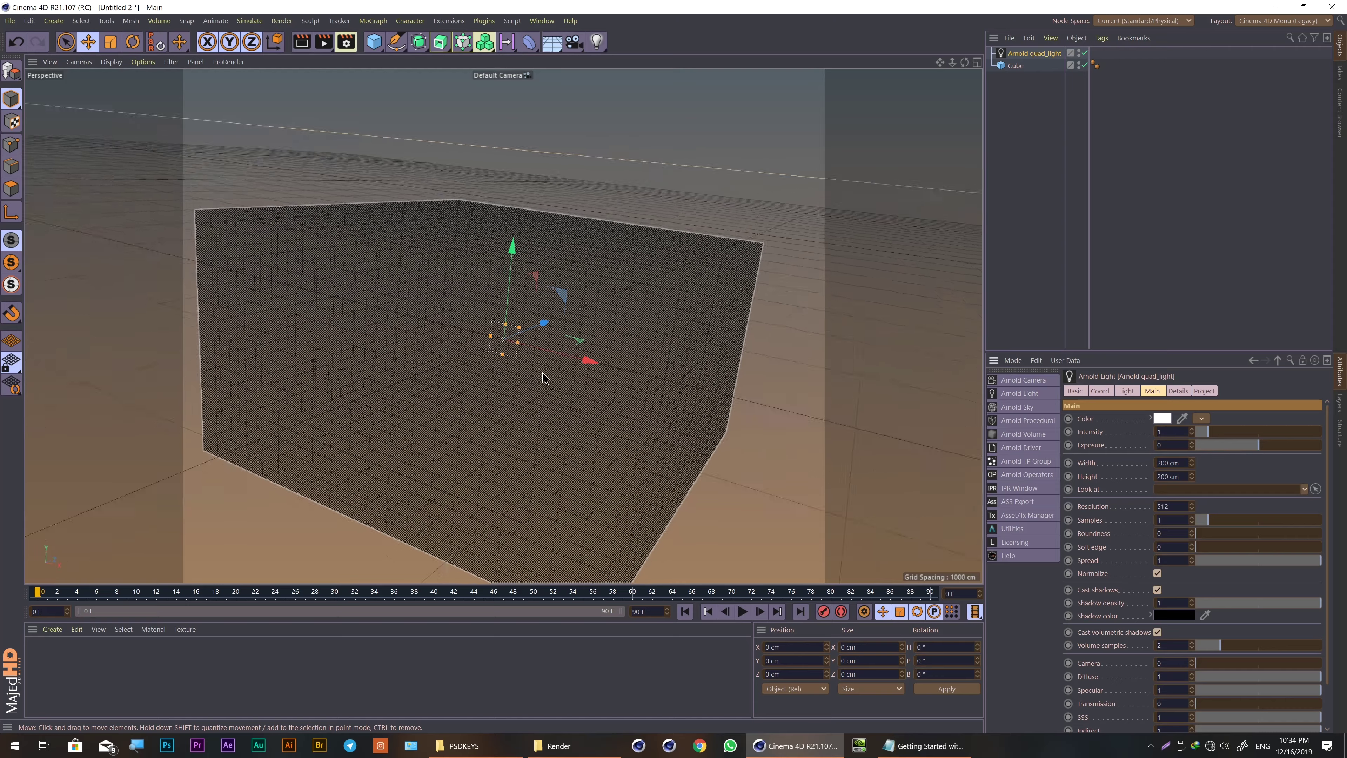
{"action": "scroll", "coordinate": [542, 377], "scroll_direction": "up", "scroll_amount": 5}
{"action": "left_click_drag", "start_coordinate": [542, 378], "coordinate": [540, 382], "text": "alt"}
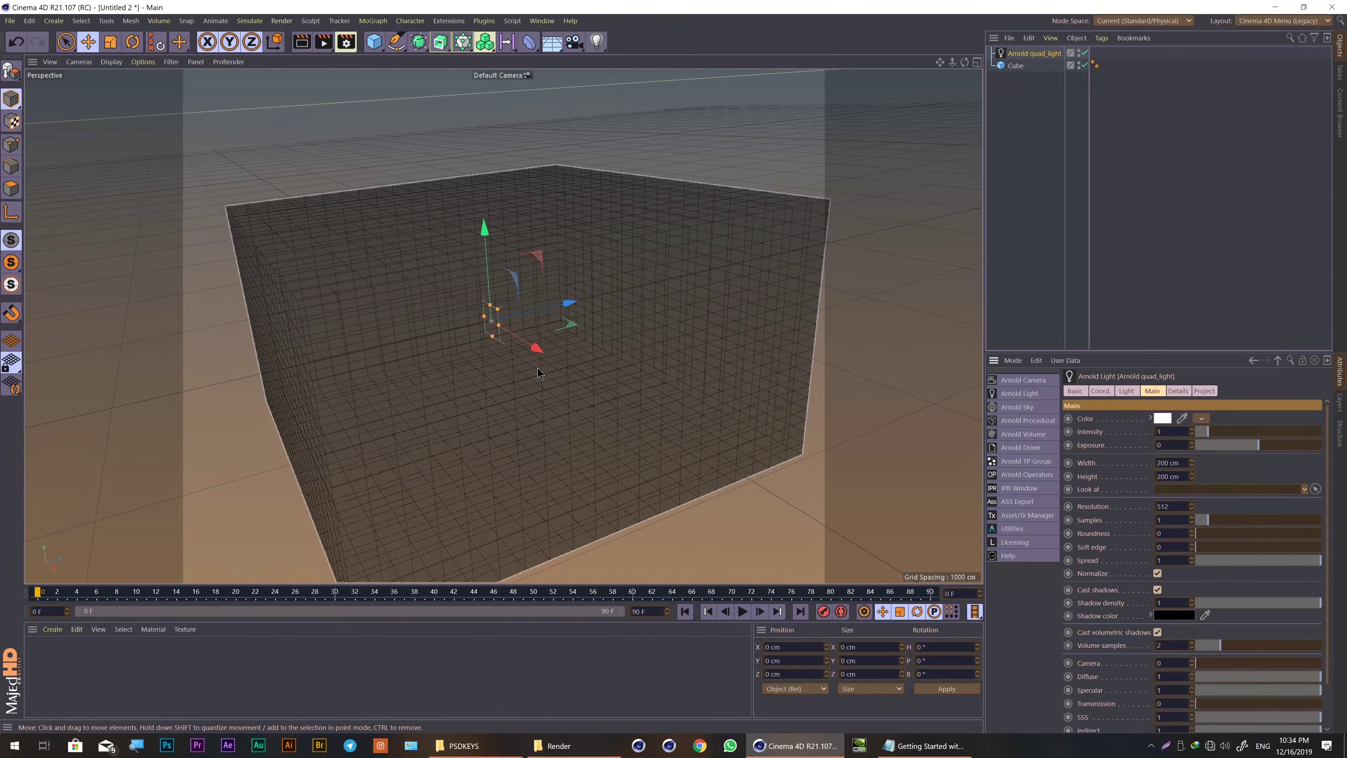
{"action": "left_click_drag", "start_coordinate": [567, 302], "coordinate": [487, 326]}
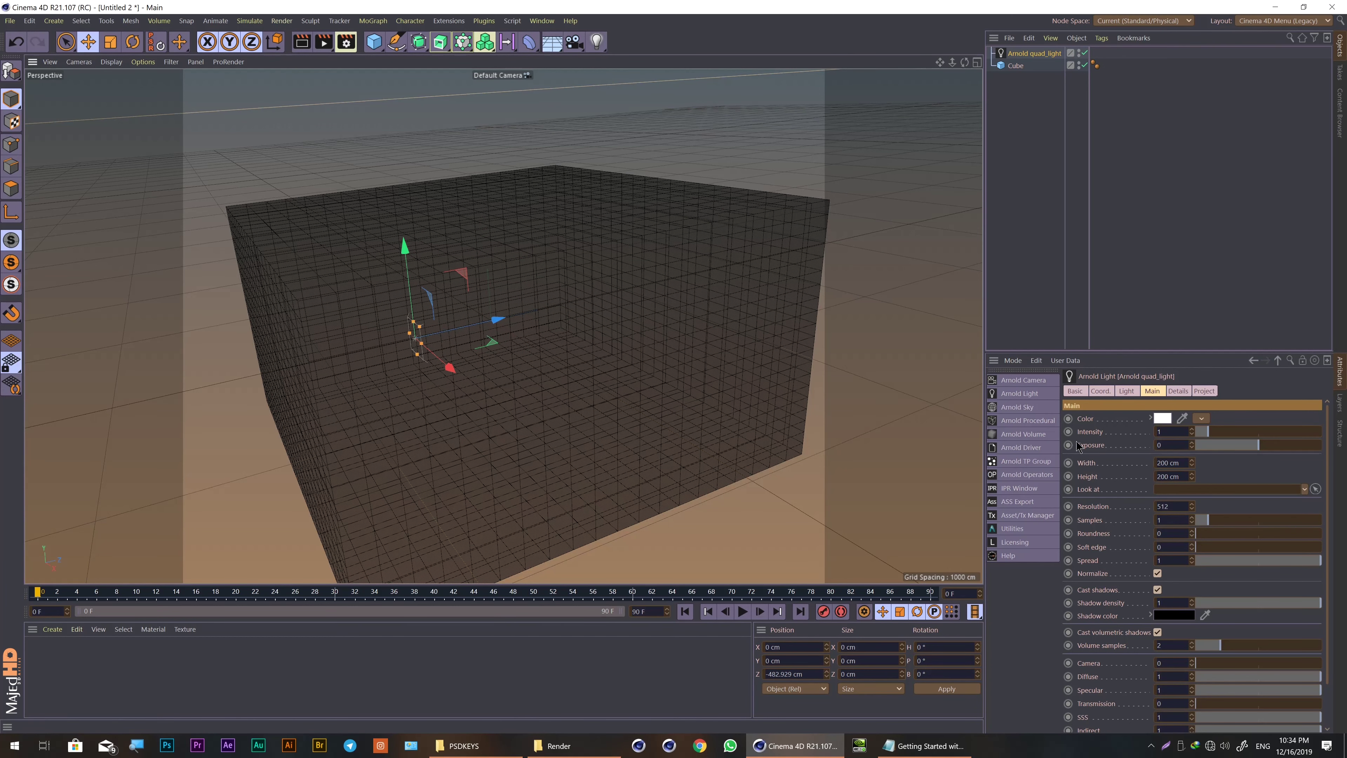
{"action": "double_click", "coordinate": [1168, 462]}
{"action": "type", "text": "400"}
{"action": "key", "text": "Tab"}
{"action": "type", "text": "400"}
{"action": "mouse_move", "coordinate": [432, 460]}
{"action": "left_mouse_down", "text": "alt"}
{"action": "mouse_move", "coordinate": [480, 434]}
{"action": "mouse_move", "coordinate": [526, 353]}
{"action": "mouse_move", "coordinate": [461, 372]}
{"action": "mouse_move", "coordinate": [372, 301]}
{"action": "mouse_move", "coordinate": [413, 347]}
{"action": "mouse_move", "coordinate": [530, 371]}
{"action": "left_mouse_up", "text": "alt"}
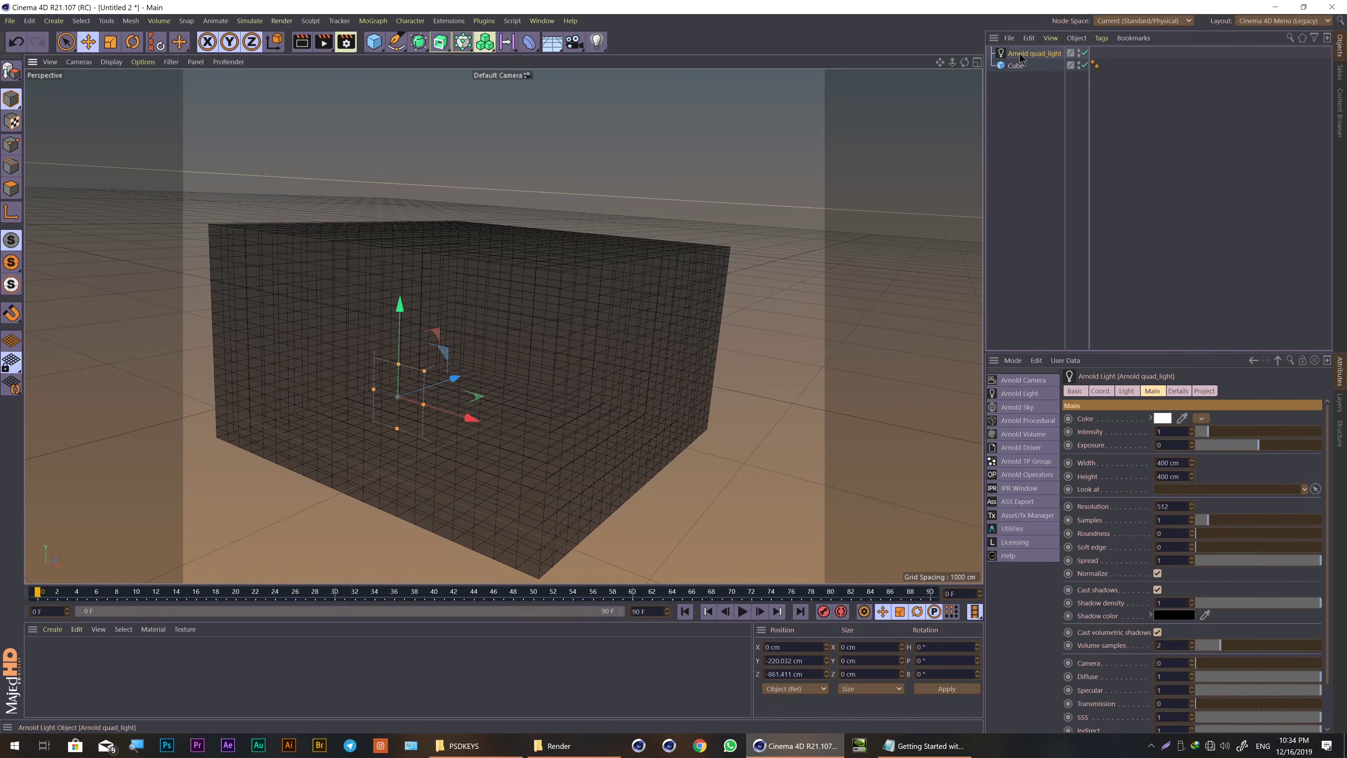
Step: Duplicate the quad light, pitch the copy to -90° and raise it toward the ceiling
{"action": "left_click_drag", "start_coordinate": [1020, 58], "coordinate": [1014, 48]}
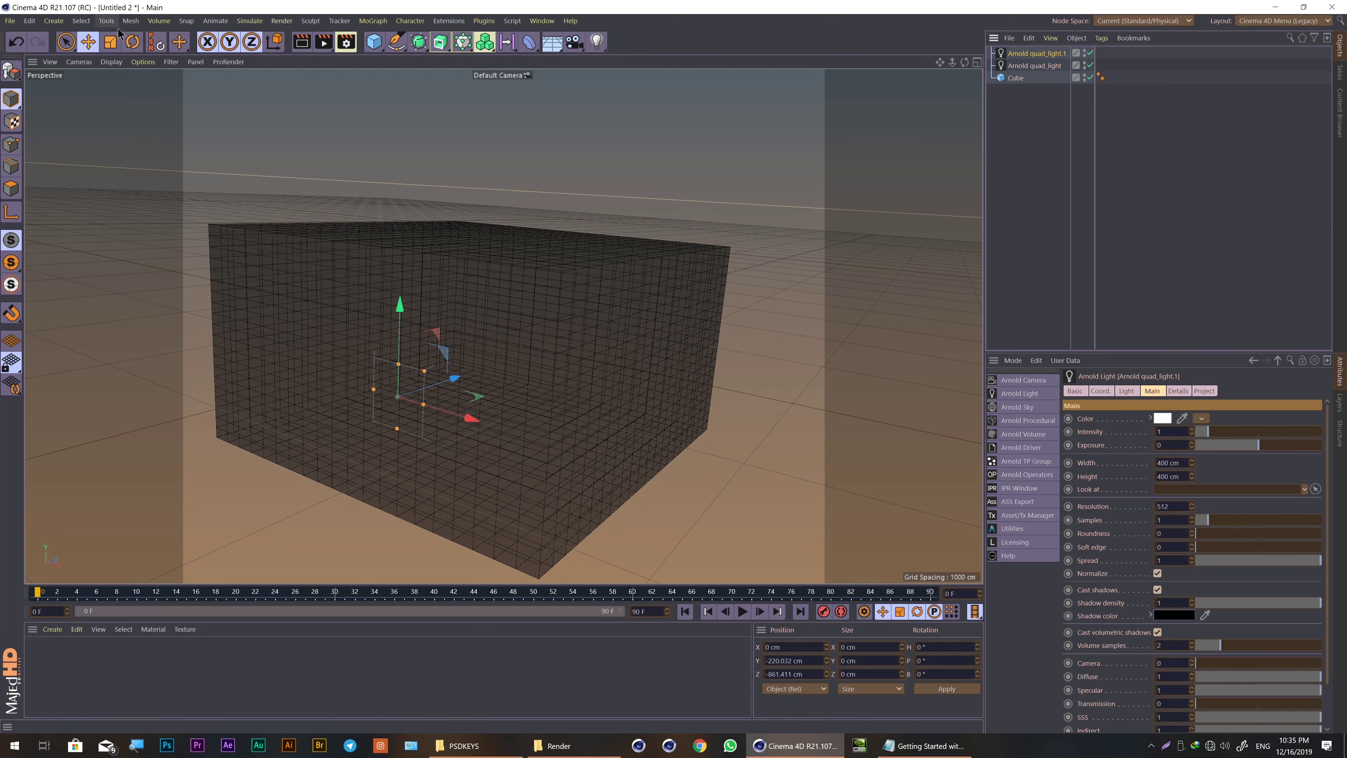
{"action": "left_click", "coordinate": [133, 42]}
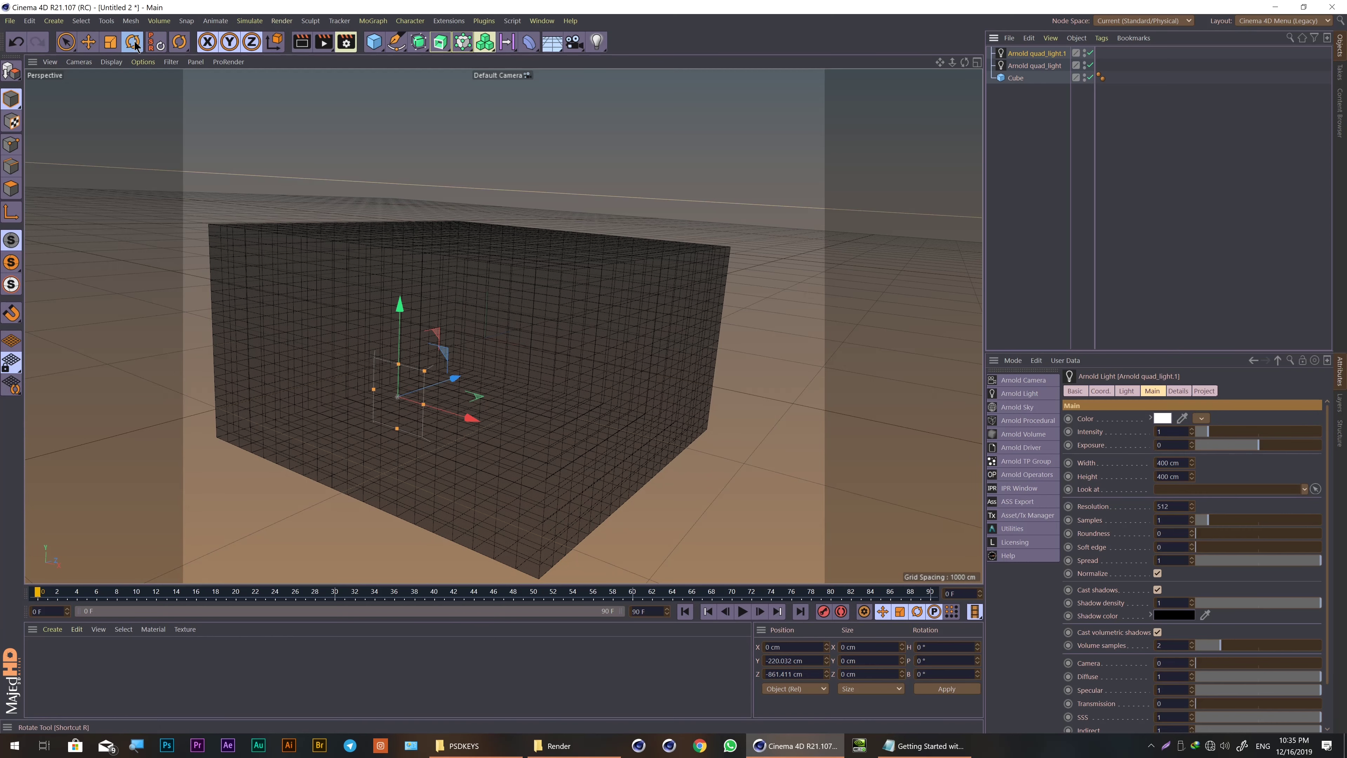
{"action": "left_click_drag", "start_coordinate": [360, 391], "coordinate": [410, 357]}
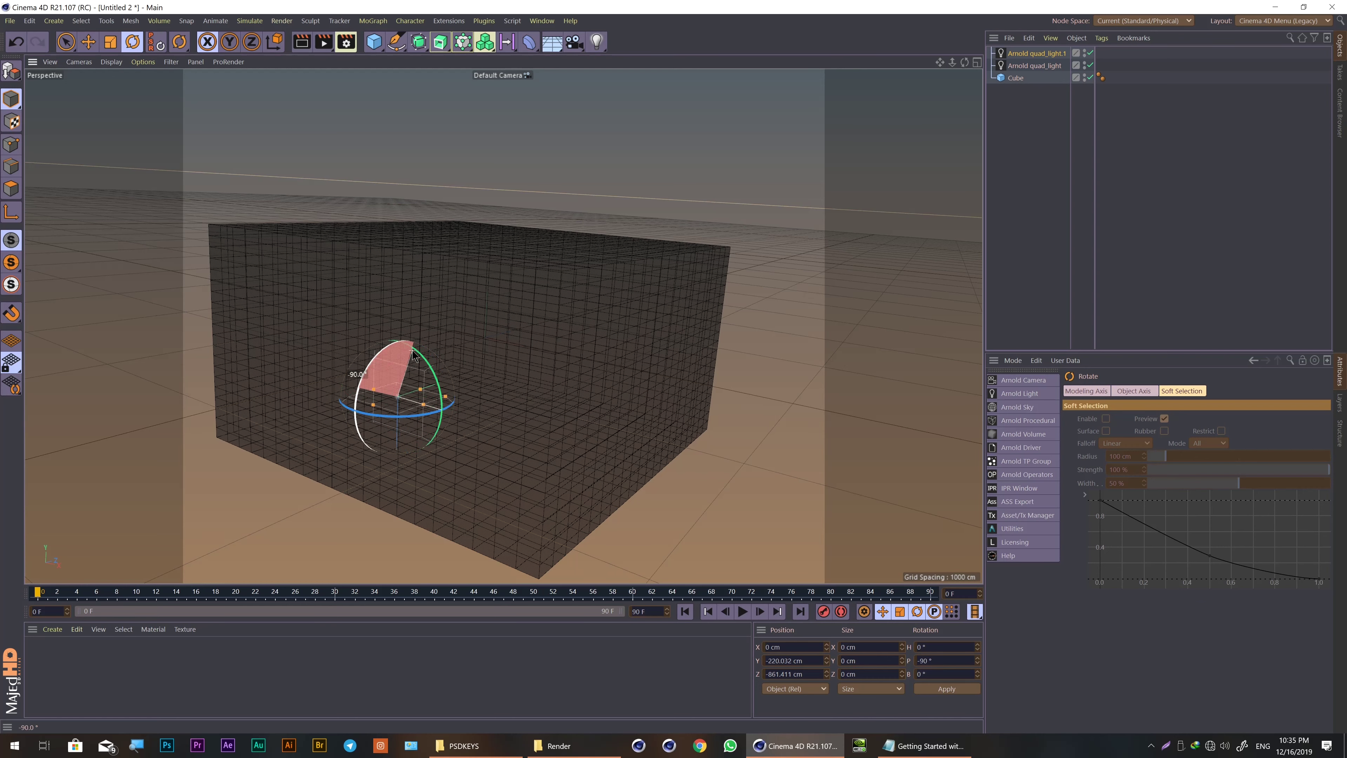
{"action": "left_click_drag", "start_coordinate": [410, 357], "coordinate": [412, 350]}
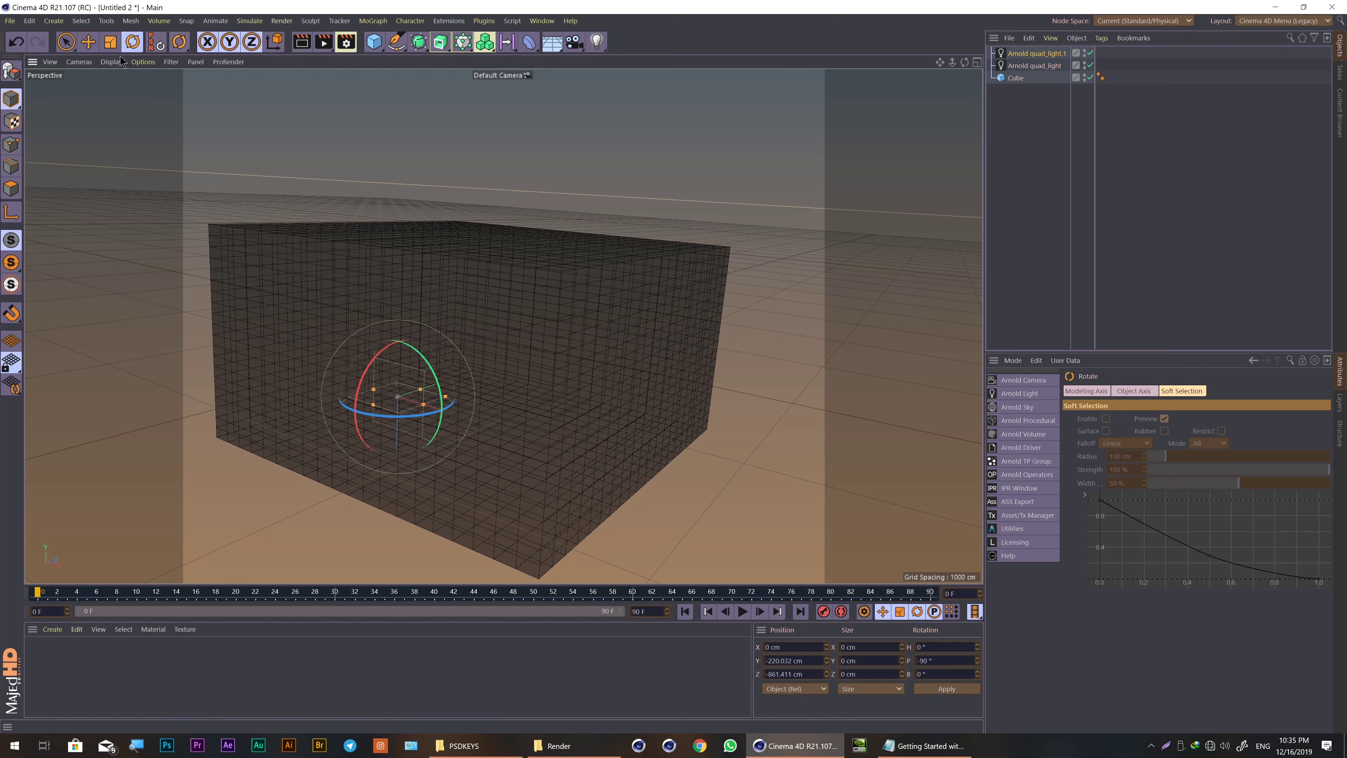
{"action": "left_click", "coordinate": [88, 41]}
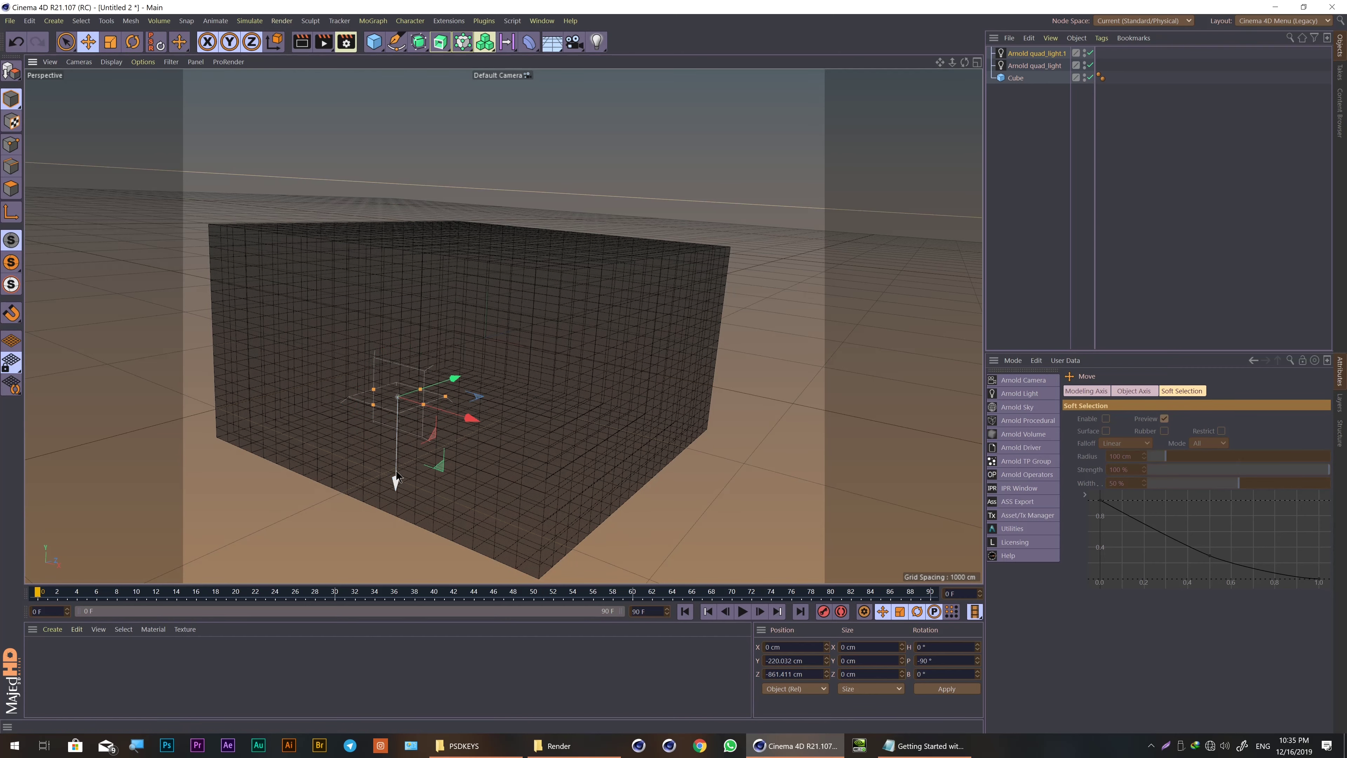
{"action": "mouse_move", "coordinate": [395, 480]}
{"action": "left_mouse_down"}
{"action": "mouse_move", "coordinate": [409, 372]}
{"action": "mouse_move", "coordinate": [390, 376]}
{"action": "left_mouse_up"}
{"action": "scroll", "coordinate": [408, 377], "scroll_direction": "up", "scroll_amount": 5}
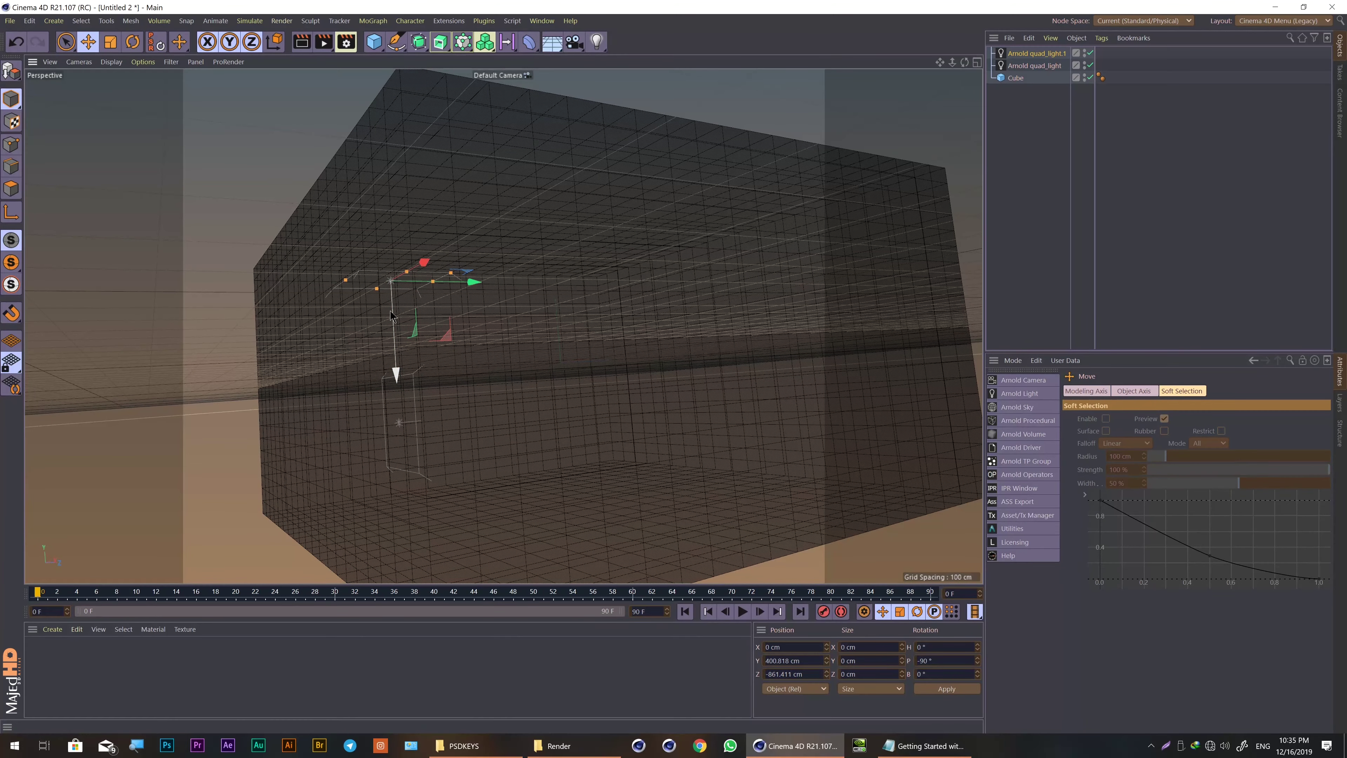
{"action": "mouse_move", "coordinate": [426, 264]}
{"action": "left_mouse_down"}
{"action": "mouse_move", "coordinate": [610, 270]}
{"action": "mouse_move", "coordinate": [566, 347]}
{"action": "mouse_move", "coordinate": [949, 5]}
{"action": "left_mouse_up"}
{"action": "scroll", "coordinate": [610, 269], "scroll_direction": "down", "scroll_amount": 5}
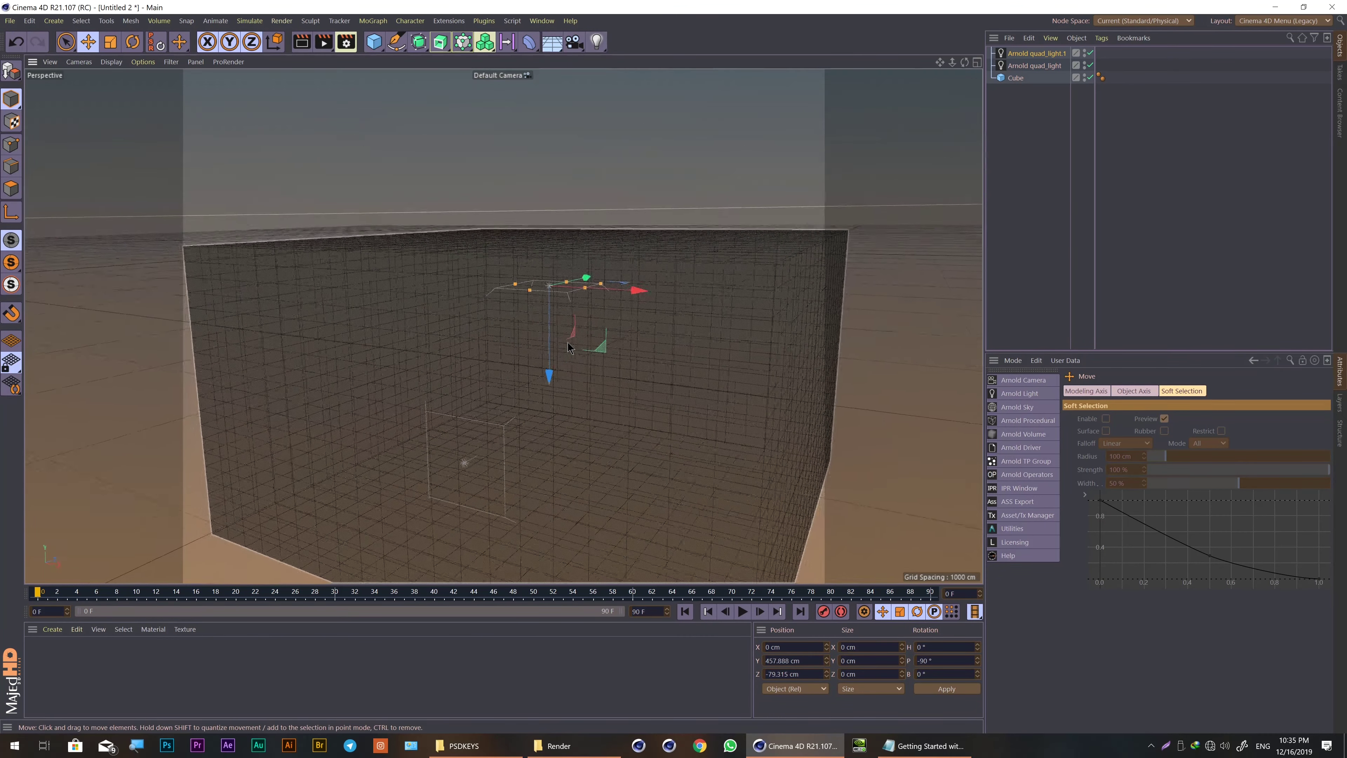
Step: Rename the lights 'front' and 'top', then duplicate front as front.1
{"action": "left_click", "coordinate": [1027, 63]}
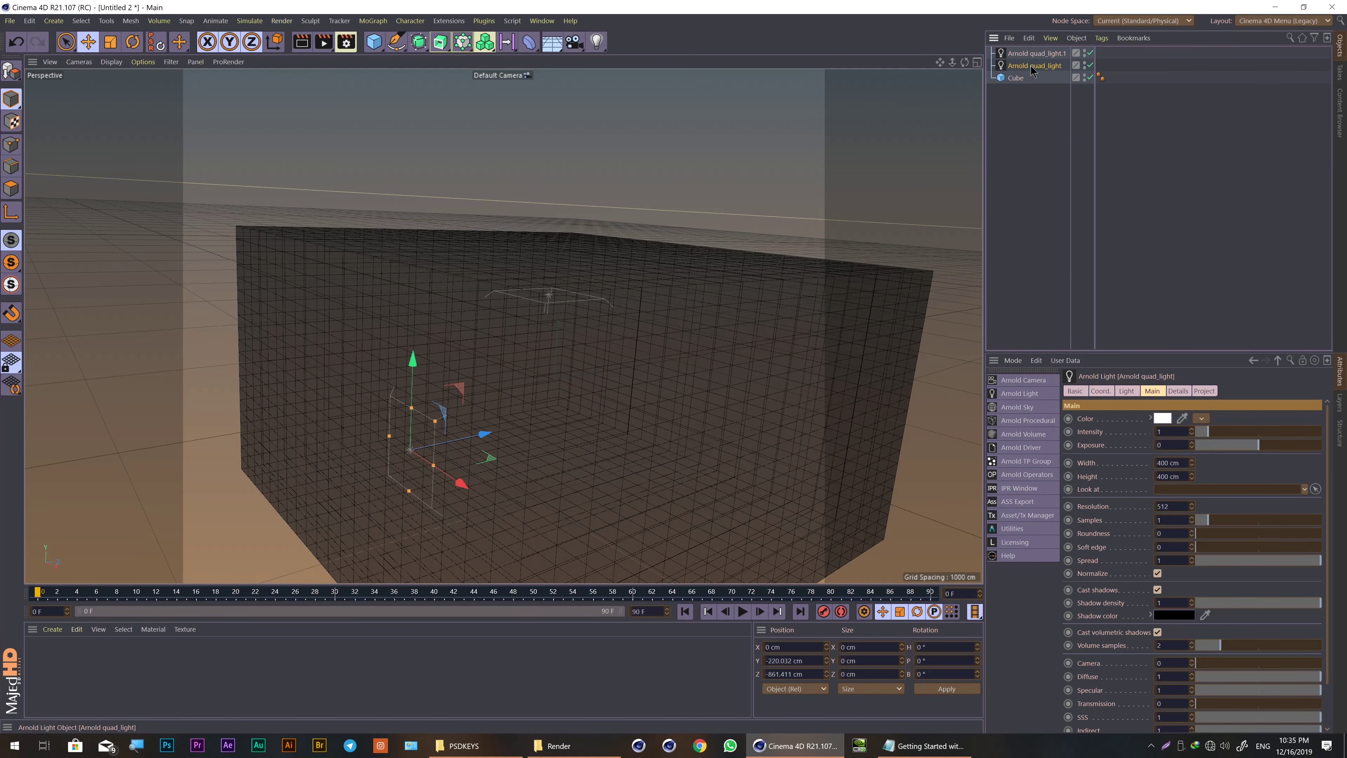
{"action": "double_click", "coordinate": [1030, 66]}
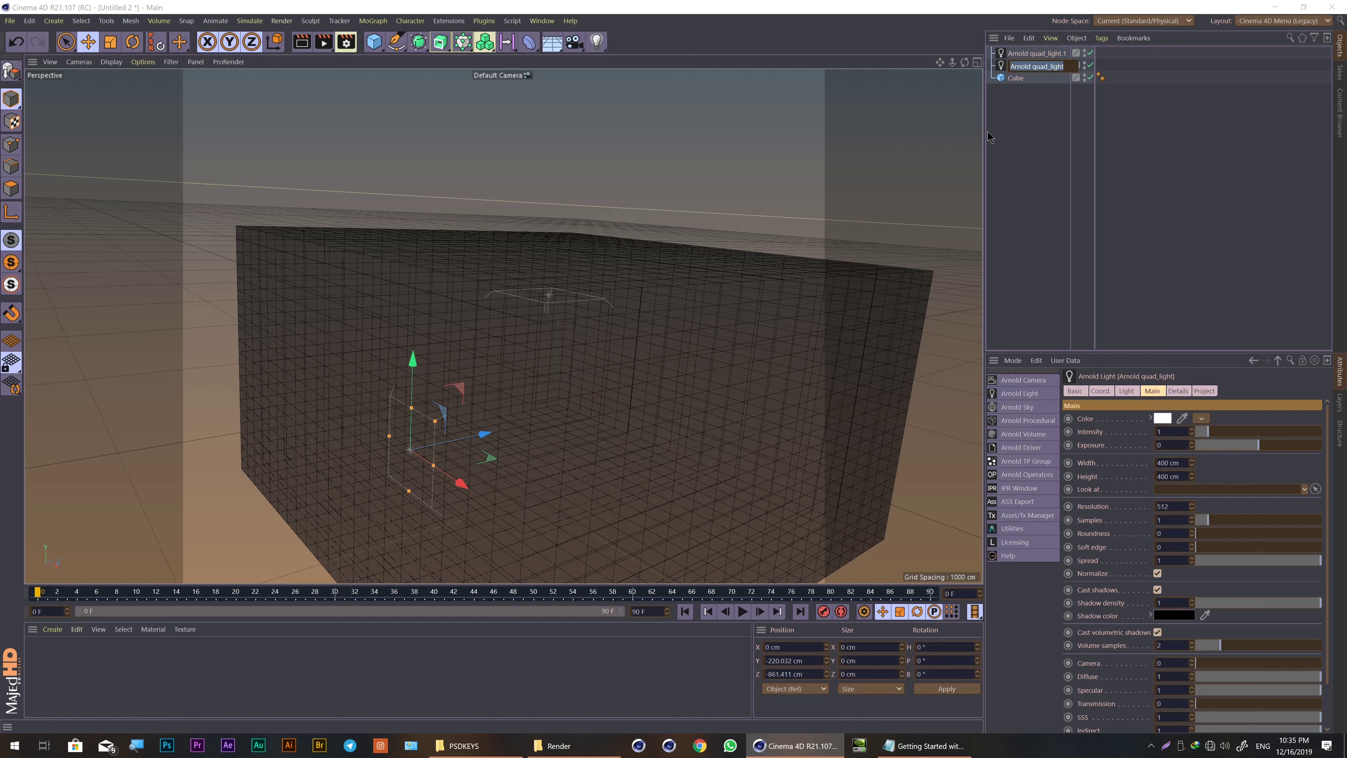
{"action": "type", "text": "fro"}
{"action": "type", "text": "nt"}
{"action": "key", "text": "Return"}
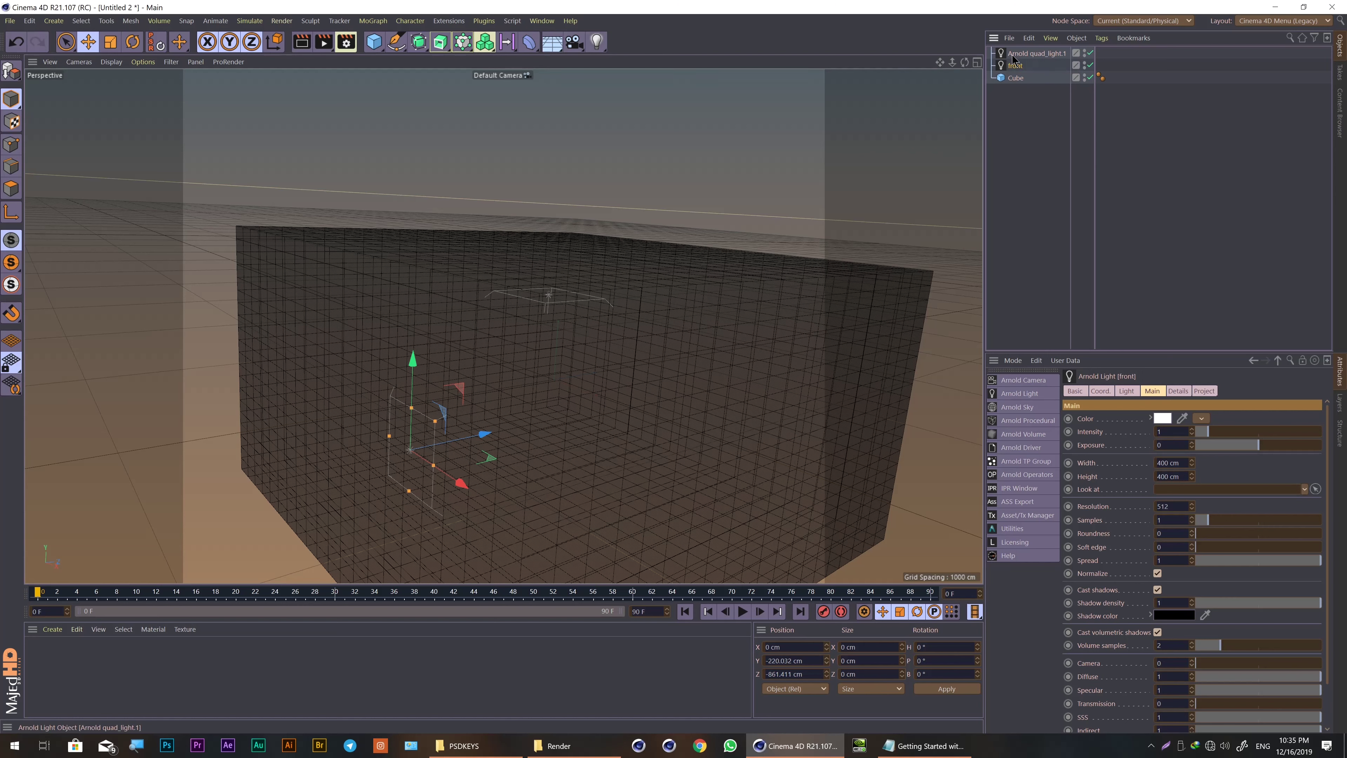
{"action": "double_click", "coordinate": [1013, 55]}
{"action": "type", "text": "ti"}
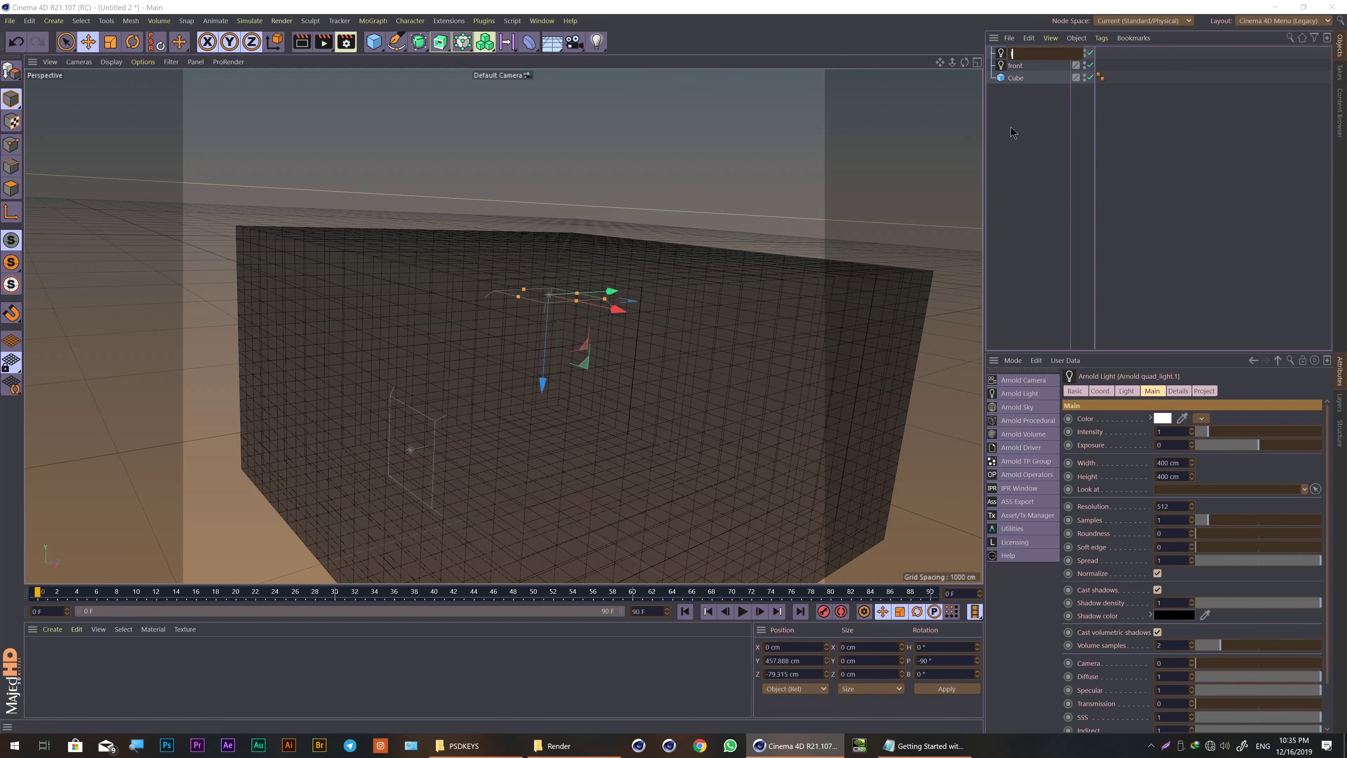
{"action": "type", "text": "op"}
{"action": "key", "text": "Return"}
{"action": "left_click_drag", "start_coordinate": [1014, 66], "coordinate": [1015, 61], "text": "ctrl"}
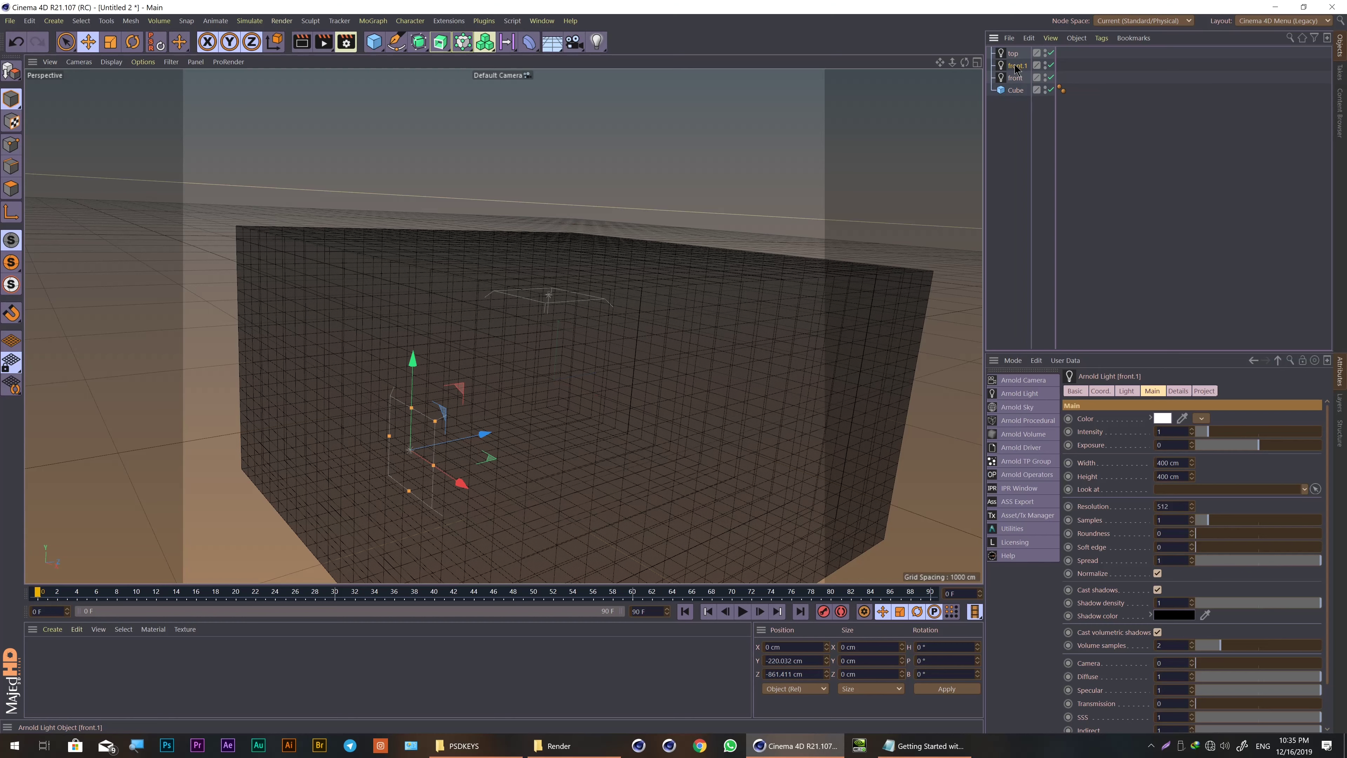
Step: Turn the copied light to a 90° heading and slide it along X to the right wall
{"action": "left_click", "coordinate": [133, 41]}
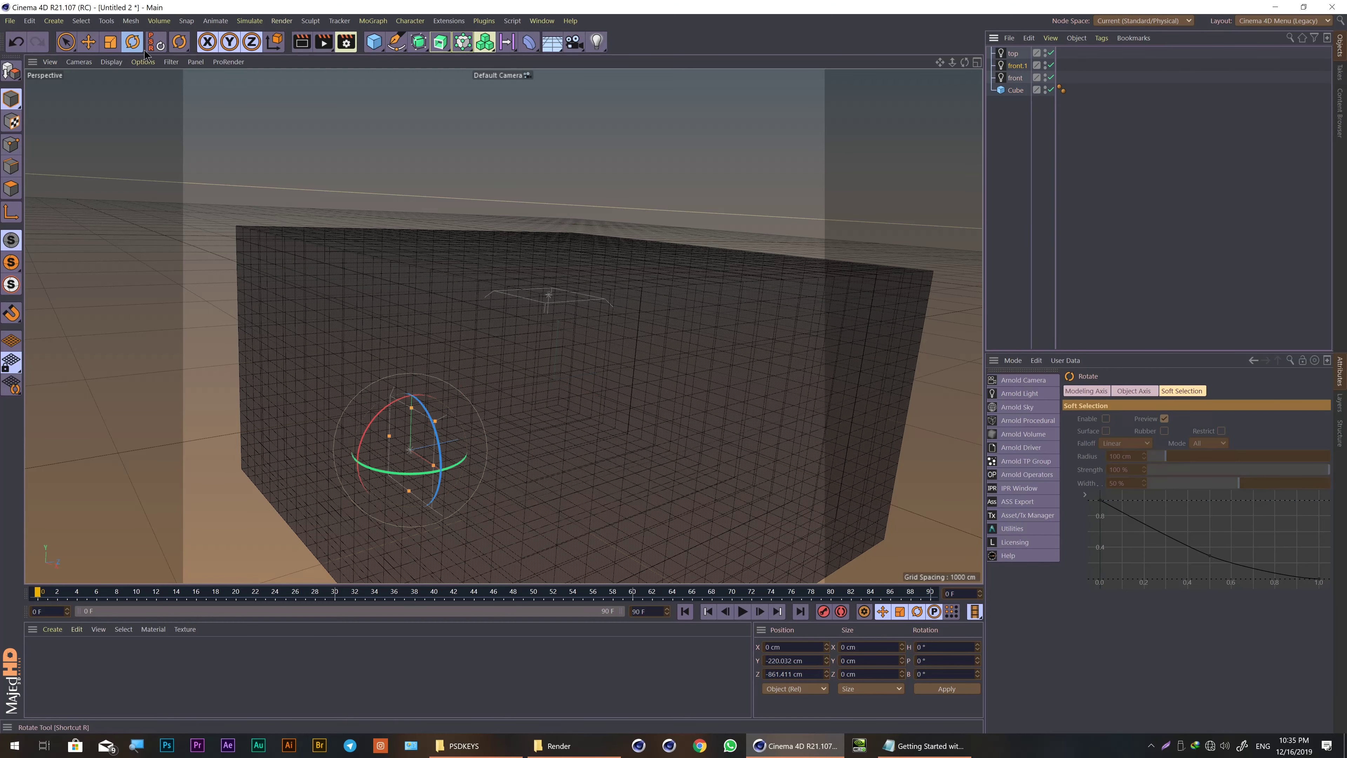
{"action": "left_click_drag", "start_coordinate": [384, 473], "coordinate": [463, 462]}
{"action": "key", "text": "e"}
{"action": "left_click_drag", "start_coordinate": [530, 319], "coordinate": [371, 329], "text": "alt"}
{"action": "mouse_move", "coordinate": [330, 425]}
{"action": "left_mouse_down"}
{"action": "mouse_move", "coordinate": [511, 425]}
{"action": "mouse_move", "coordinate": [583, 345]}
{"action": "mouse_move", "coordinate": [631, 124]}
{"action": "mouse_move", "coordinate": [610, 175]}
{"action": "left_mouse_up"}
{"action": "scroll", "coordinate": [551, 407], "scroll_direction": "up", "scroll_amount": 3}
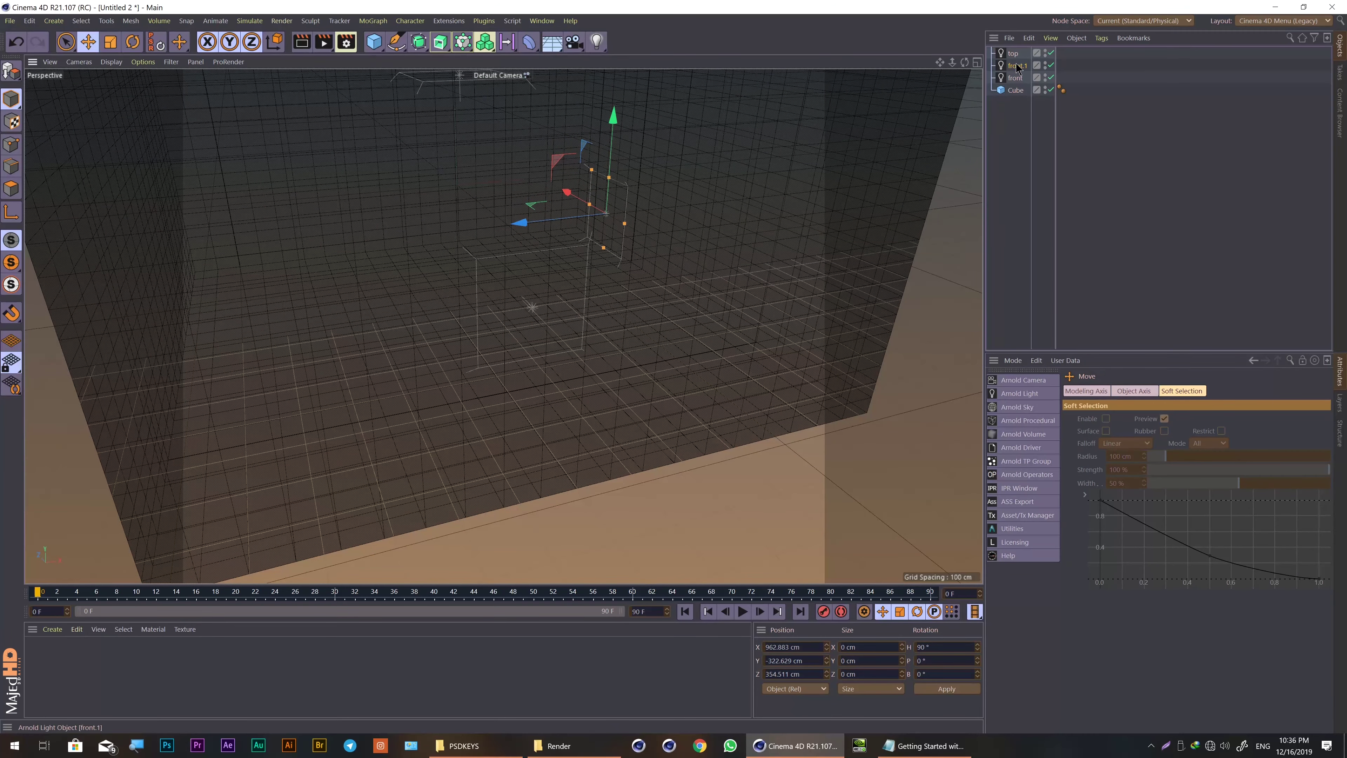
Step: Name the new light 'left' and rotate it to face the opposite wall
{"action": "double_click", "coordinate": [1016, 65]}
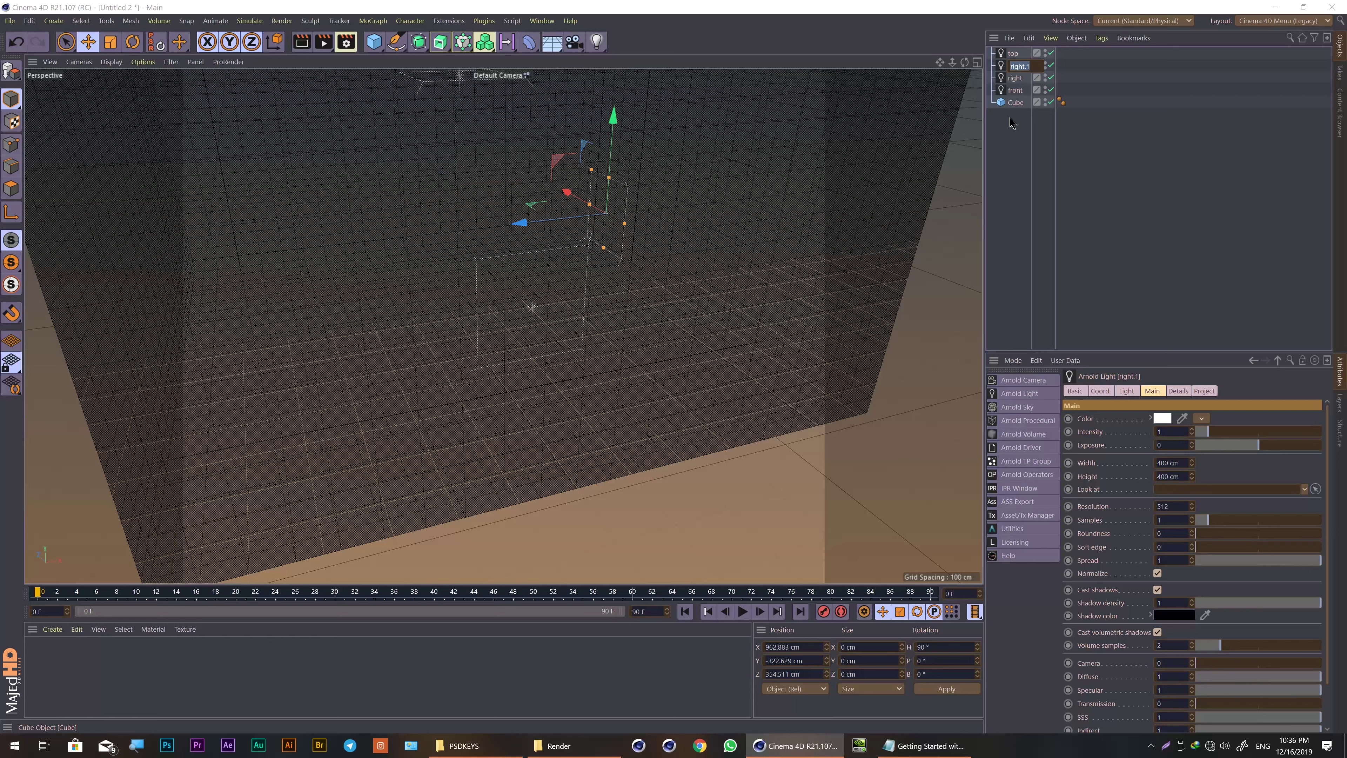
{"action": "type", "text": "left"}
{"action": "key", "text": "Return"}
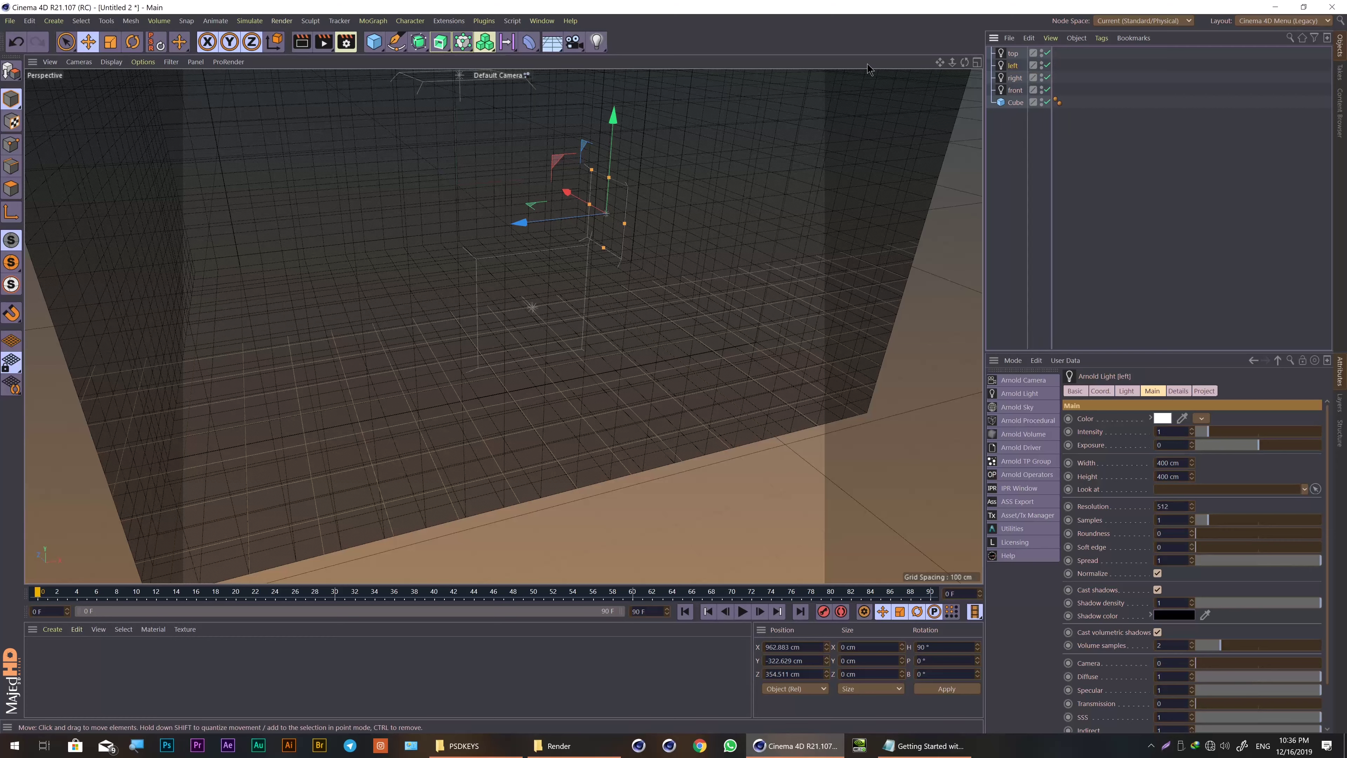
{"action": "left_click", "coordinate": [133, 42]}
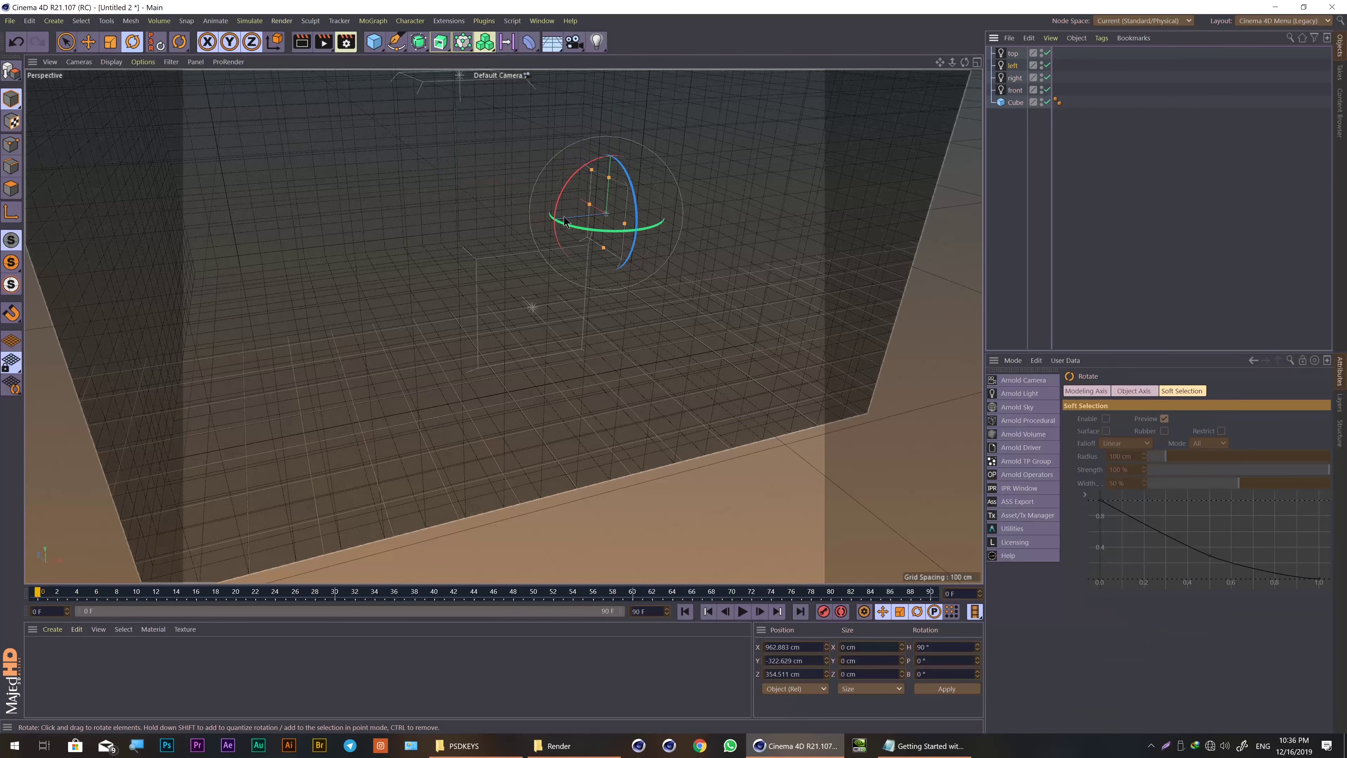
{"action": "mouse_move", "coordinate": [564, 216]}
{"action": "left_mouse_down"}
{"action": "mouse_move", "coordinate": [682, 207]}
{"action": "mouse_move", "coordinate": [726, 194]}
{"action": "mouse_move", "coordinate": [725, 181]}
{"action": "mouse_move", "coordinate": [318, 247]}
{"action": "left_mouse_up"}
{"action": "key", "text": "e"}
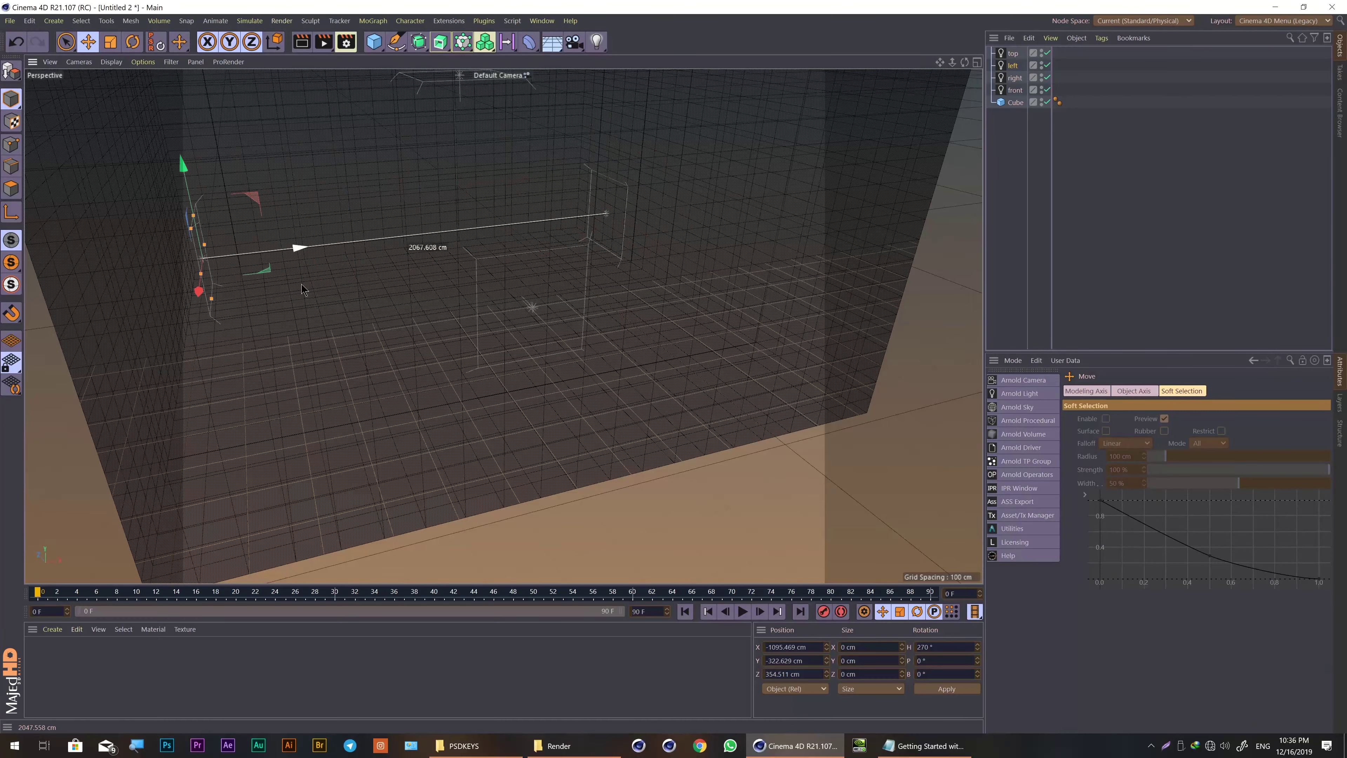
{"action": "scroll", "coordinate": [772, 318], "scroll_direction": "down", "scroll_amount": 3}
{"action": "scroll", "coordinate": [772, 319], "scroll_direction": "down", "scroll_amount": 3}
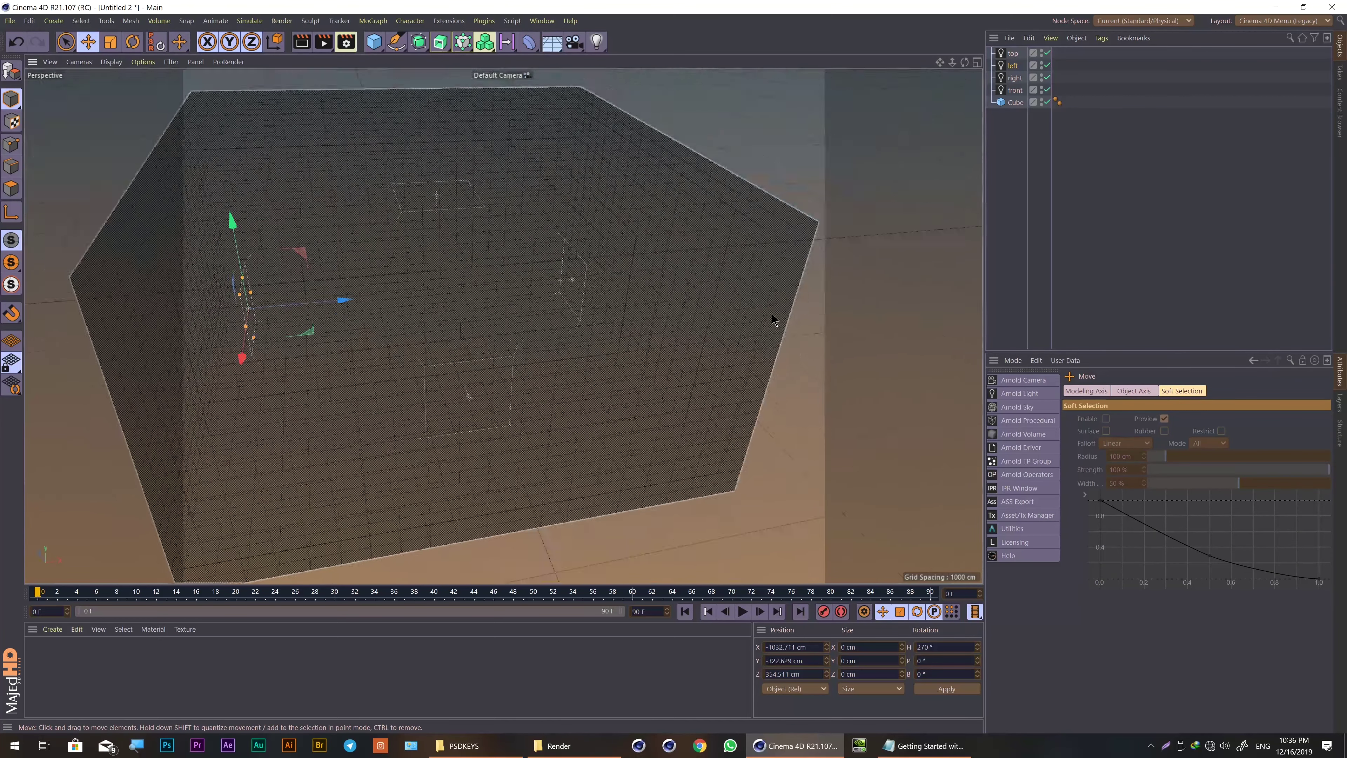
{"action": "scroll", "coordinate": [772, 318], "scroll_direction": "down", "scroll_amount": 2}
{"action": "scroll", "coordinate": [771, 319], "scroll_direction": "down", "scroll_amount": 3}
{"action": "scroll", "coordinate": [771, 318], "scroll_direction": "down", "scroll_amount": 2}
{"action": "scroll", "coordinate": [676, 337], "scroll_direction": "up", "scroll_amount": 10}
{"action": "scroll", "coordinate": [676, 337], "scroll_direction": "down", "scroll_amount": 1}
{"action": "scroll", "coordinate": [677, 337], "scroll_direction": "down", "scroll_amount": 1}
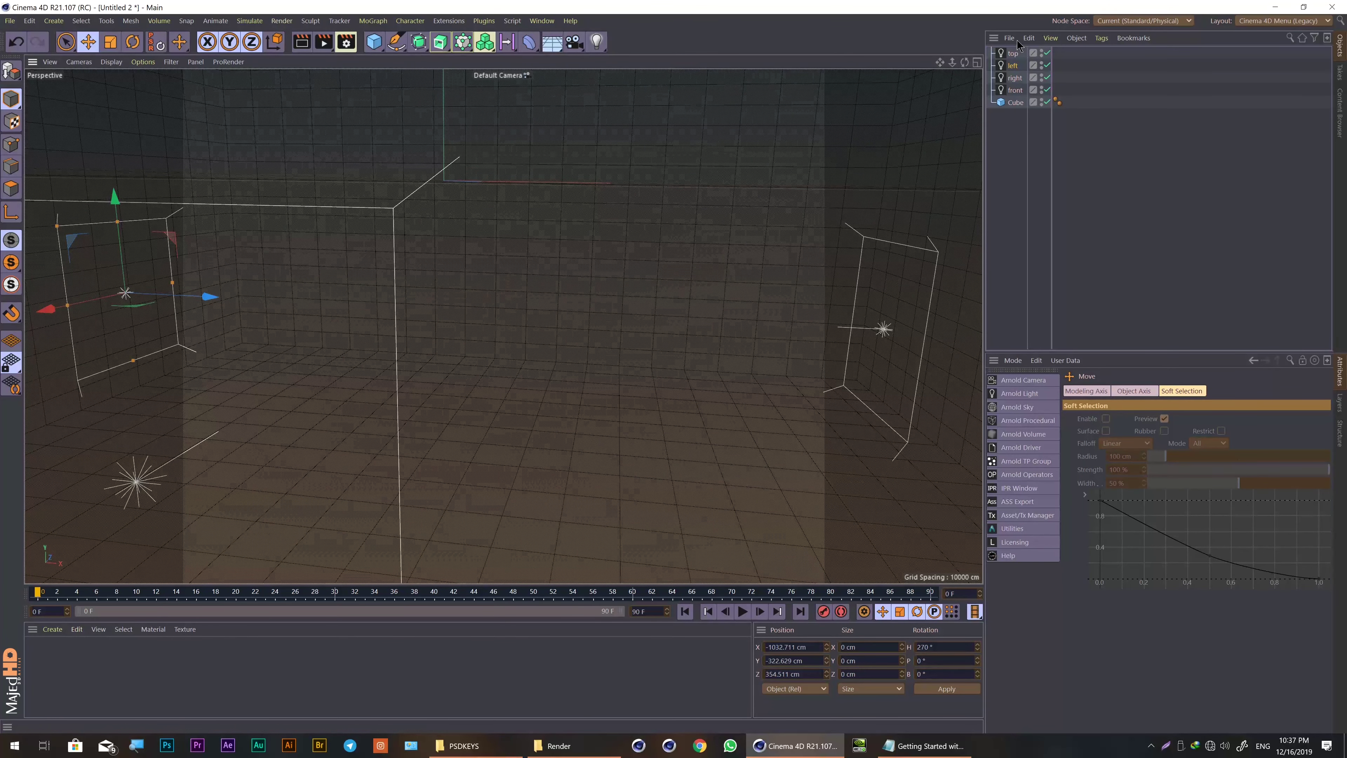
Step: Enable color temperature on the front light and set it to 2500
{"action": "left_click", "coordinate": [1015, 90]}
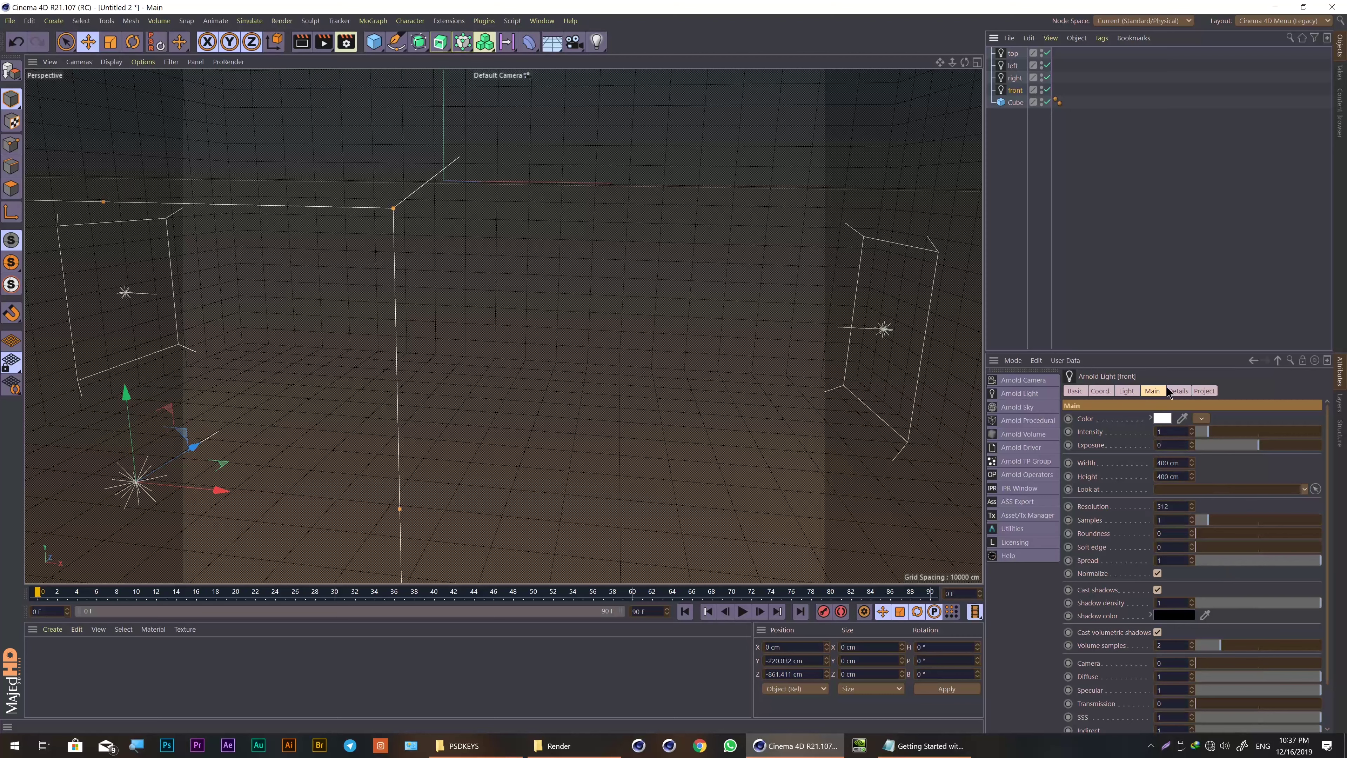
{"action": "left_click", "coordinate": [1178, 390]}
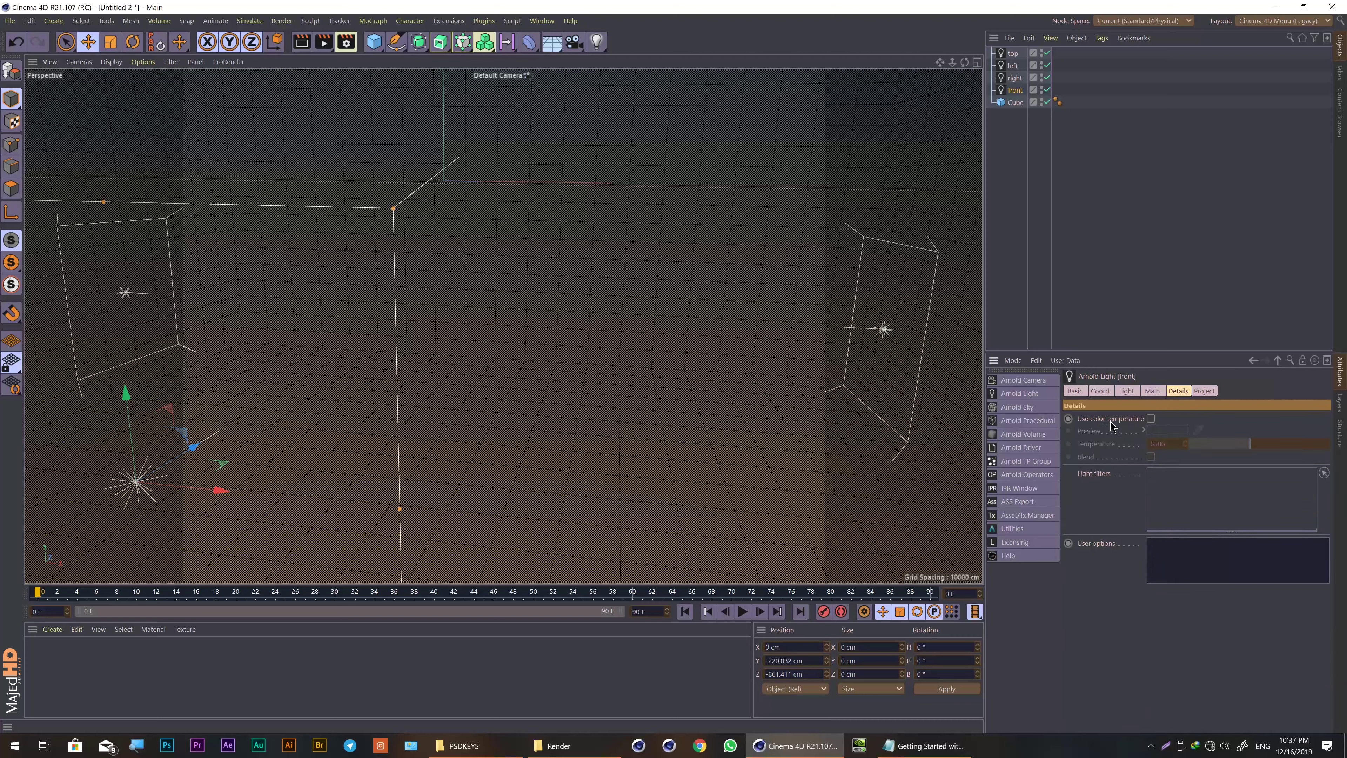
{"action": "left_click", "coordinate": [1150, 420]}
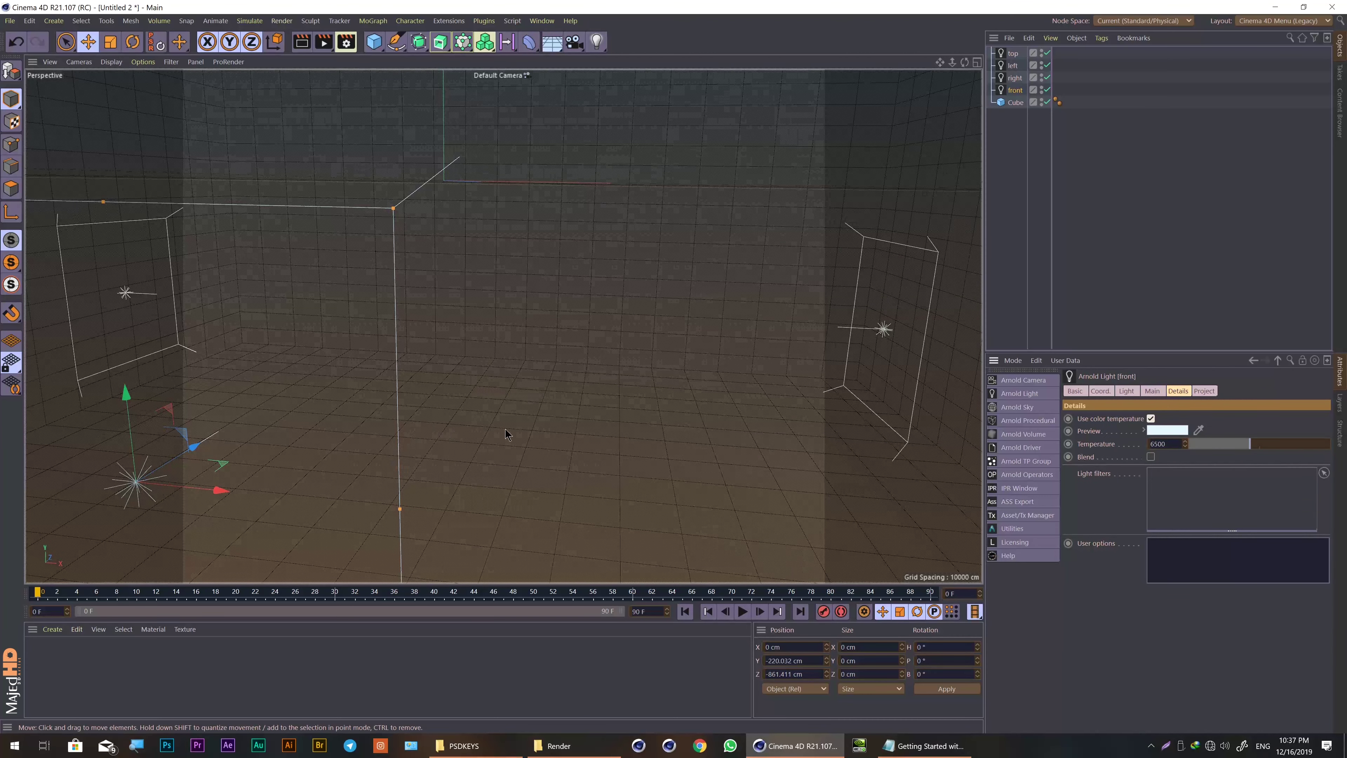
{"action": "double_click", "coordinate": [1164, 444]}
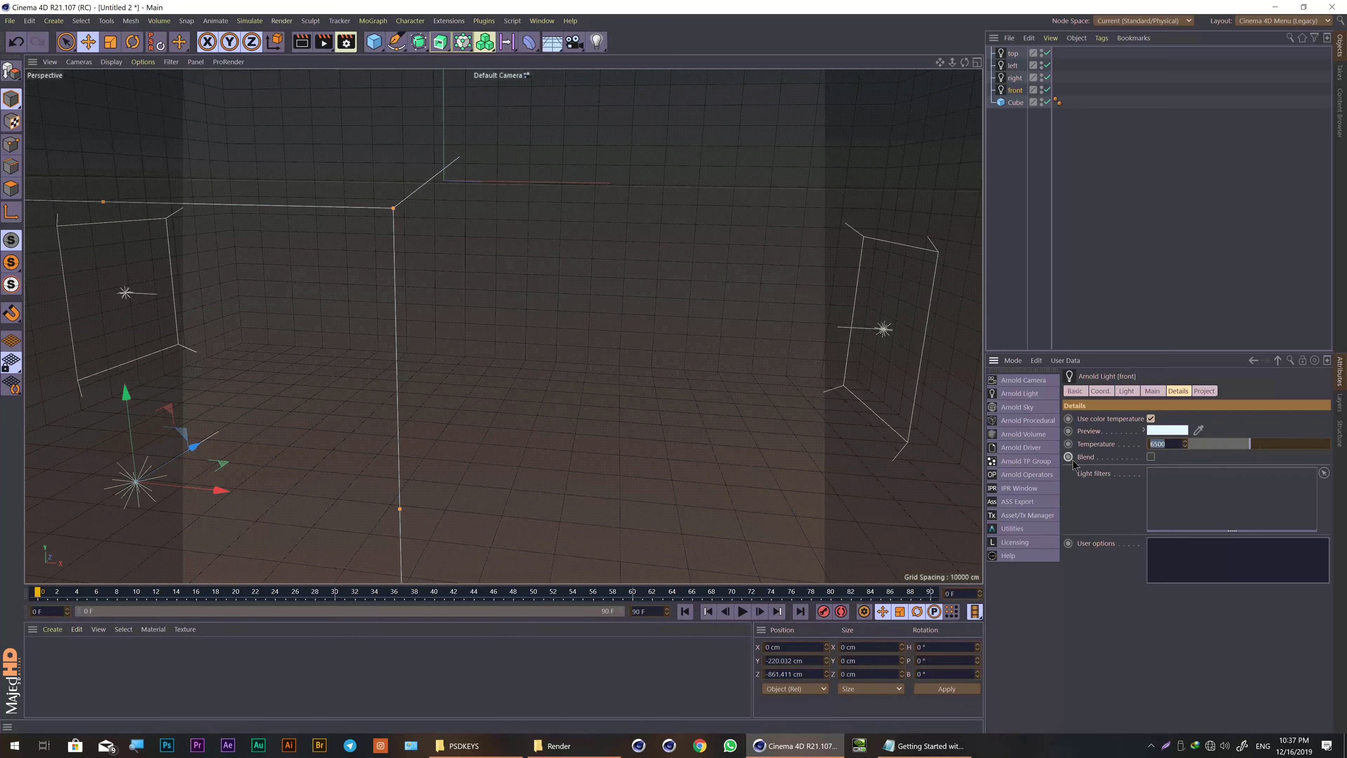
{"action": "type", "text": "2"}
{"action": "type", "text": "4"}
{"action": "type", "text": "5"}
{"action": "type", "text": "00"}
{"action": "key", "text": "Return"}
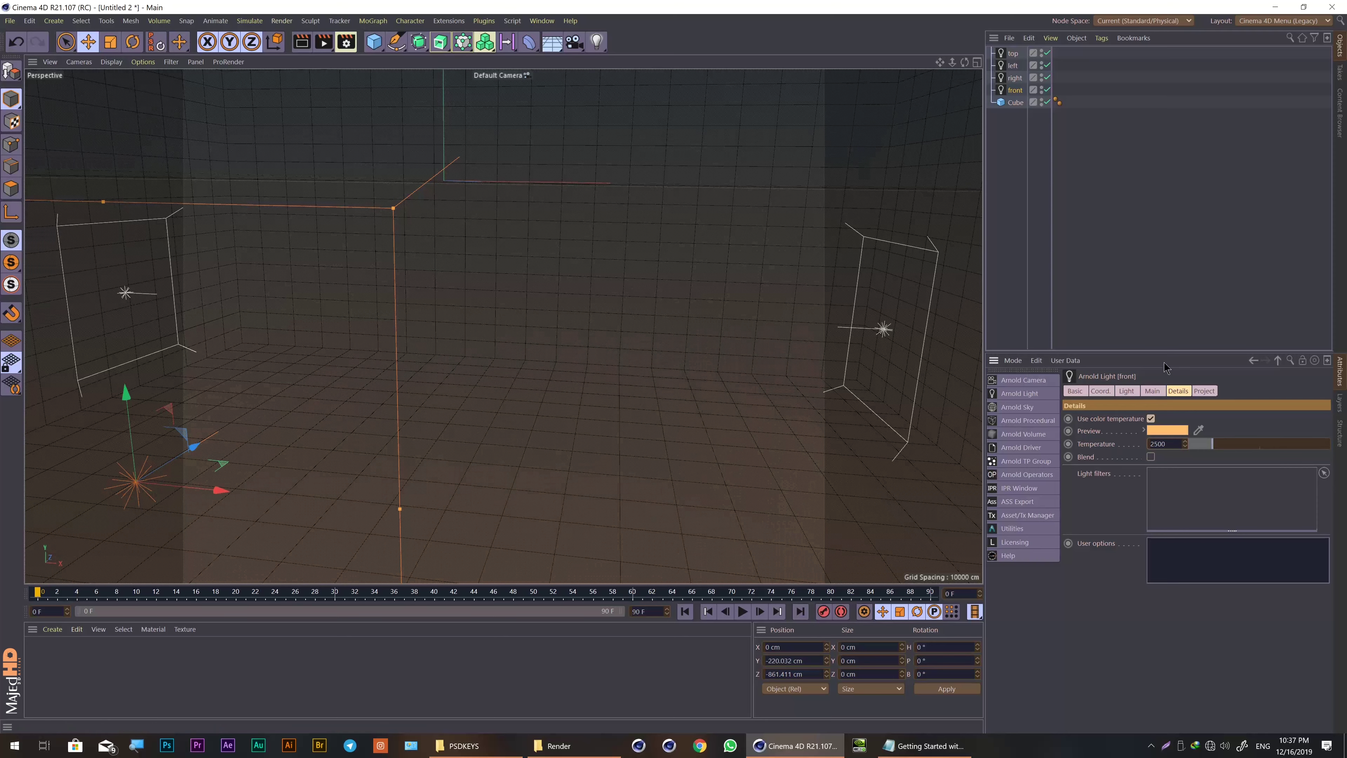
Step: Enable color temperature on the right light and set it to 2500
{"action": "left_click", "coordinate": [1014, 79]}
{"action": "left_click", "coordinate": [1150, 418]}
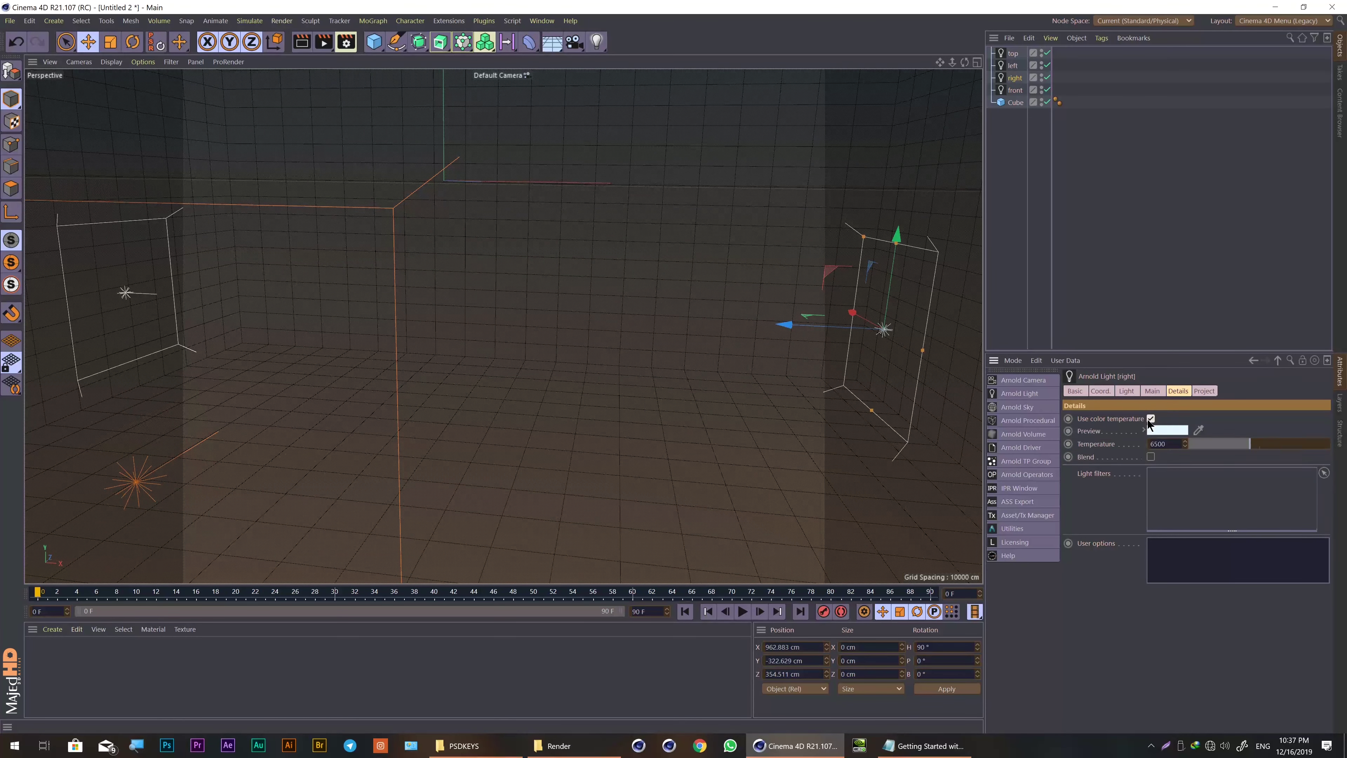
{"action": "left_click", "coordinate": [1169, 446]}
{"action": "type", "text": "2500"}
{"action": "key", "text": "Return"}
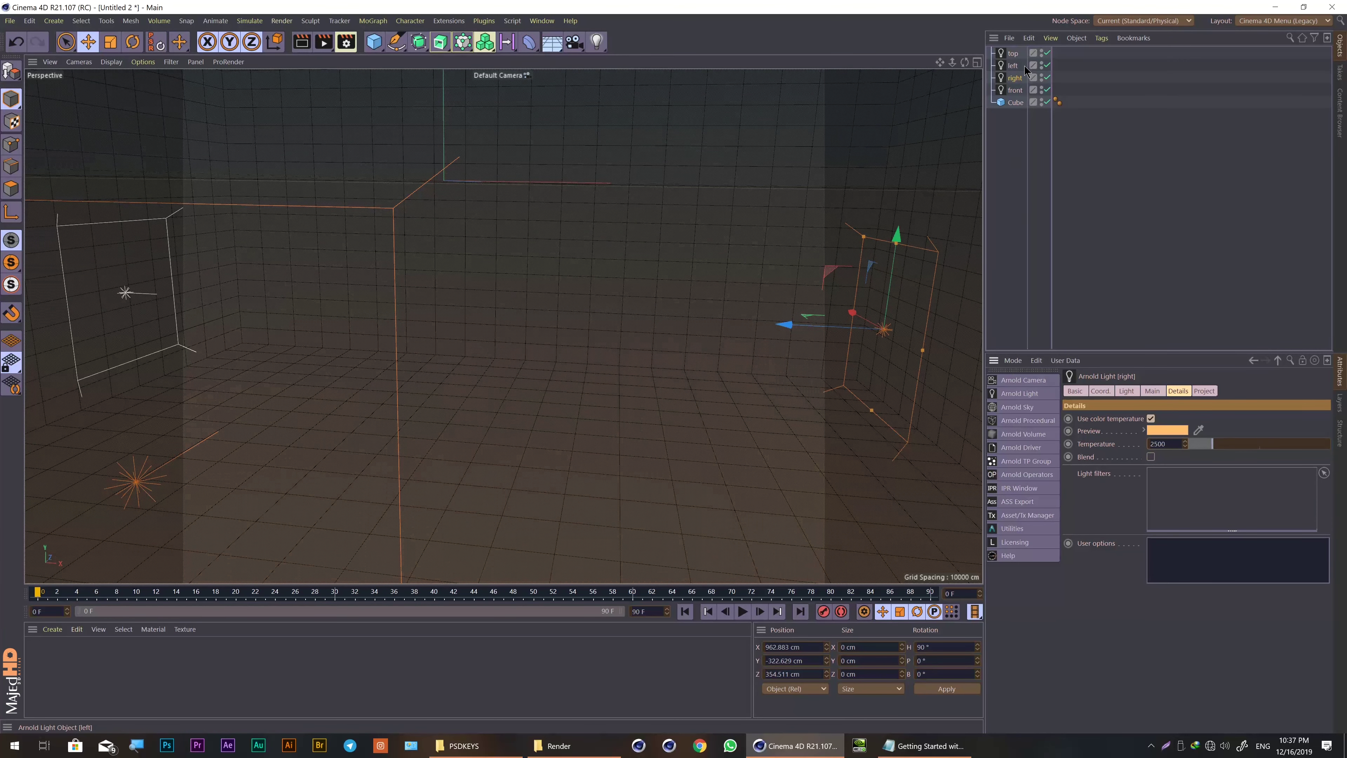
Step: Enable color temperature on the left and top lights, setting the top to 10000
{"action": "left_click", "coordinate": [1014, 65]}
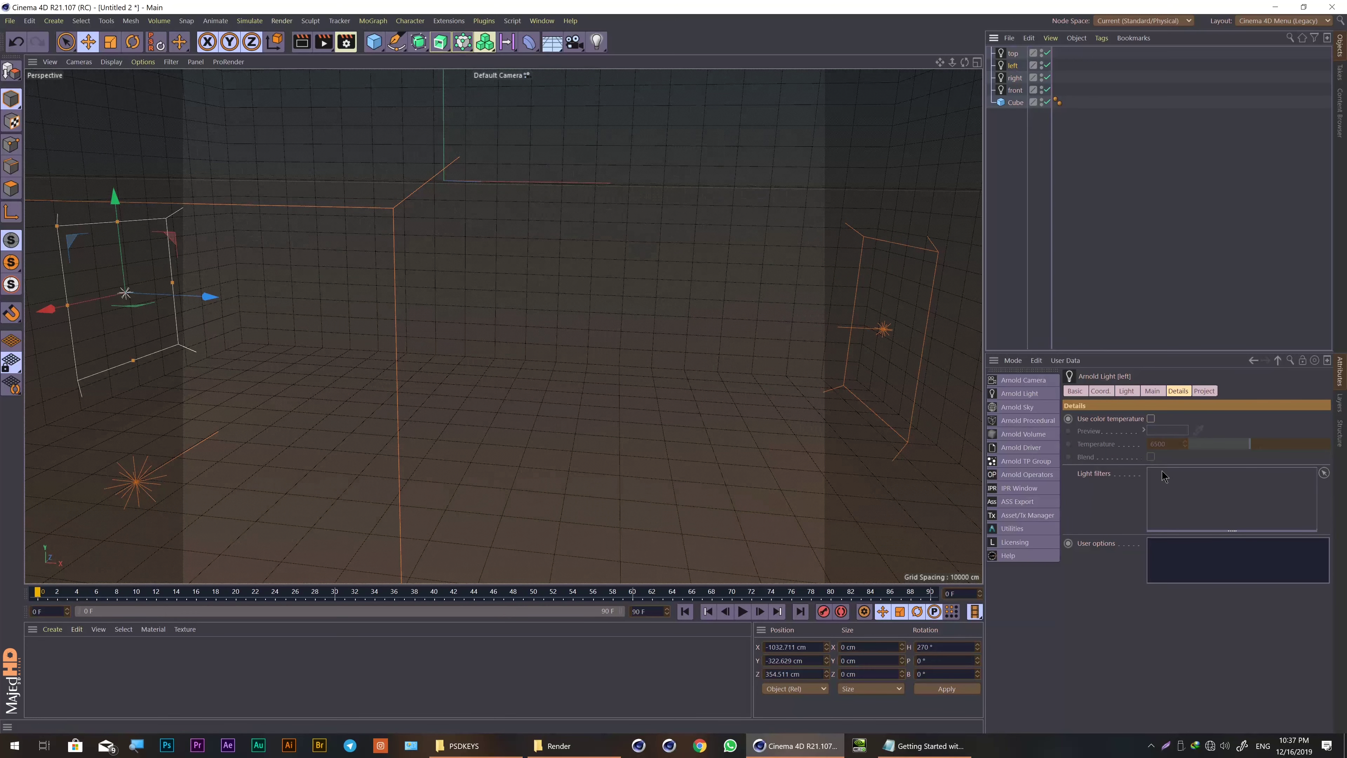
{"action": "left_click", "coordinate": [1151, 419]}
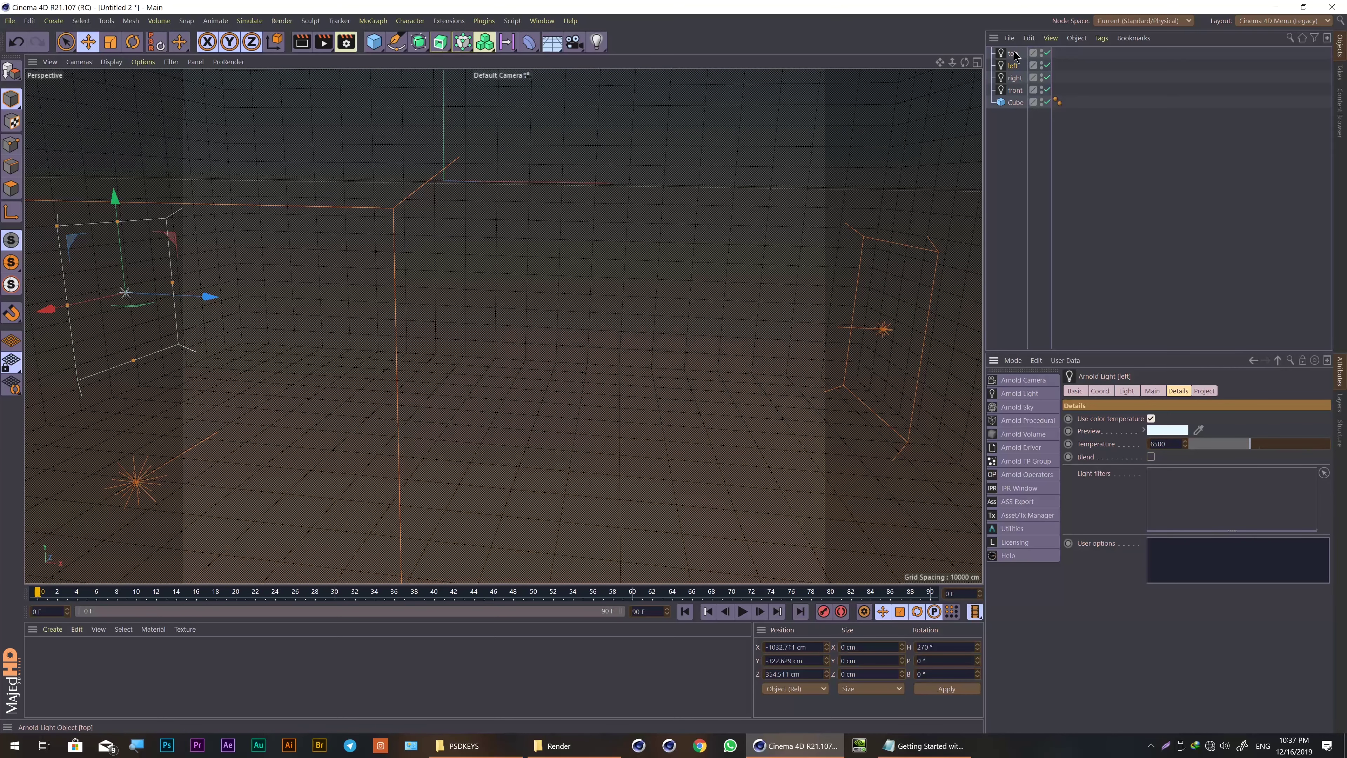
{"action": "left_click", "coordinate": [1014, 53]}
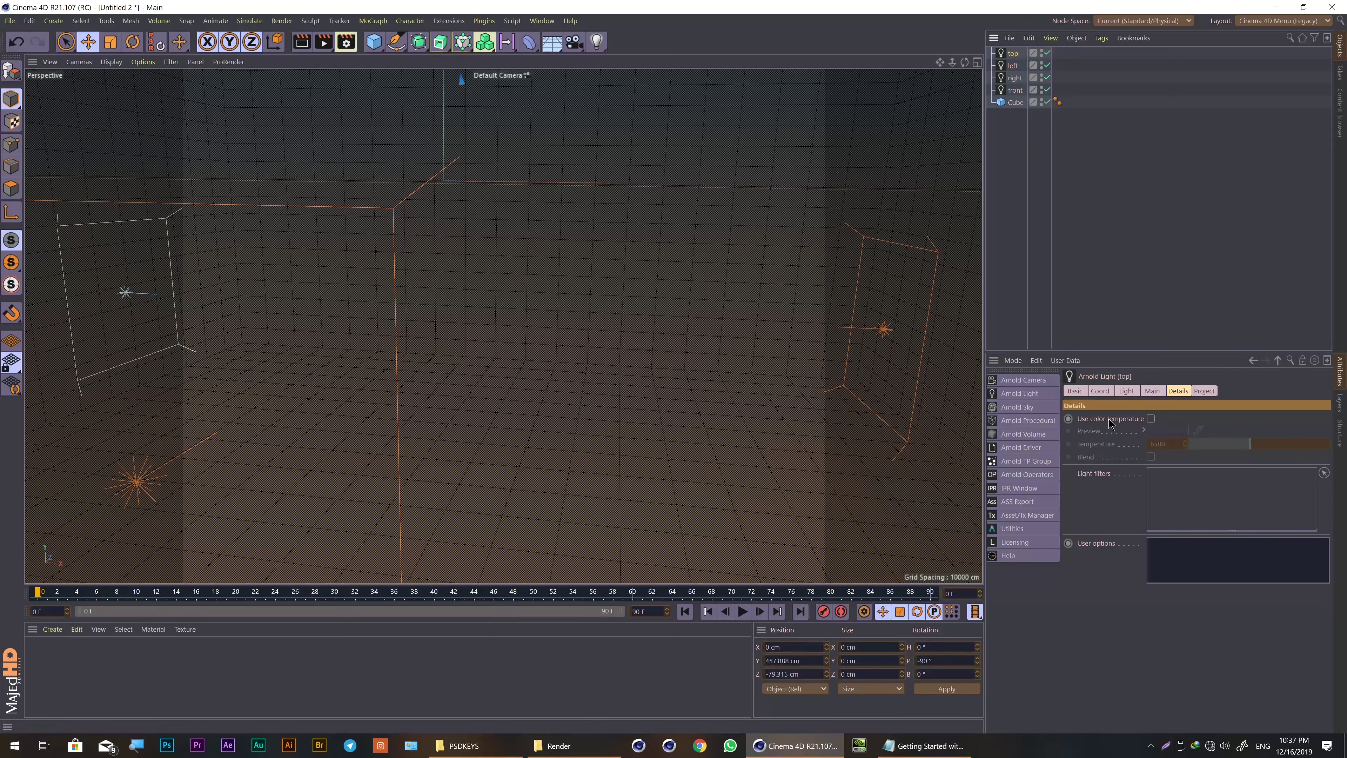
{"action": "left_click", "coordinate": [1151, 419]}
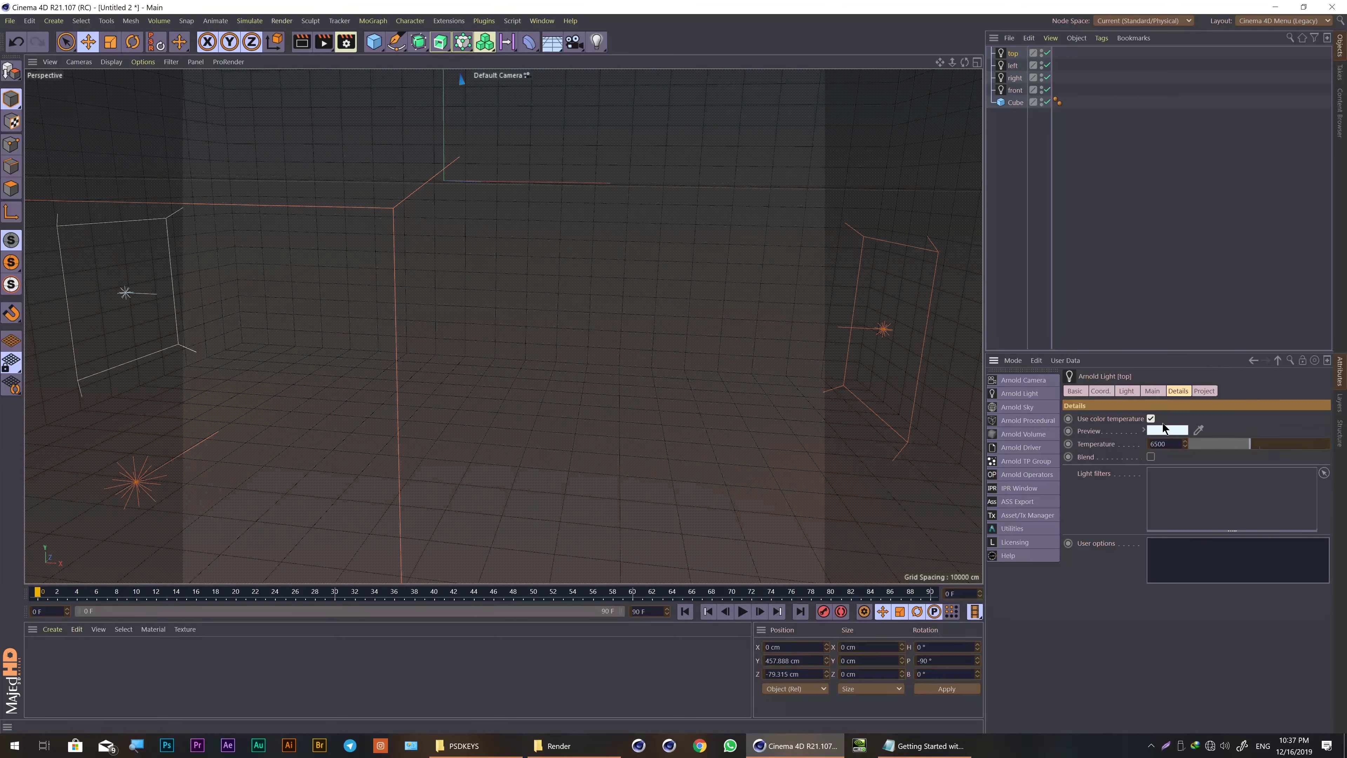
{"action": "double_click", "coordinate": [1176, 443]}
{"action": "type", "text": "10000"}
{"action": "key", "text": "Return"}
Step: Scroll back up to the top light's main settings, such as exposure
{"action": "scroll", "coordinate": [716, 385], "scroll_direction": "up", "scroll_amount": 2}
{"action": "scroll", "coordinate": [716, 386], "scroll_direction": "up", "scroll_amount": 2}
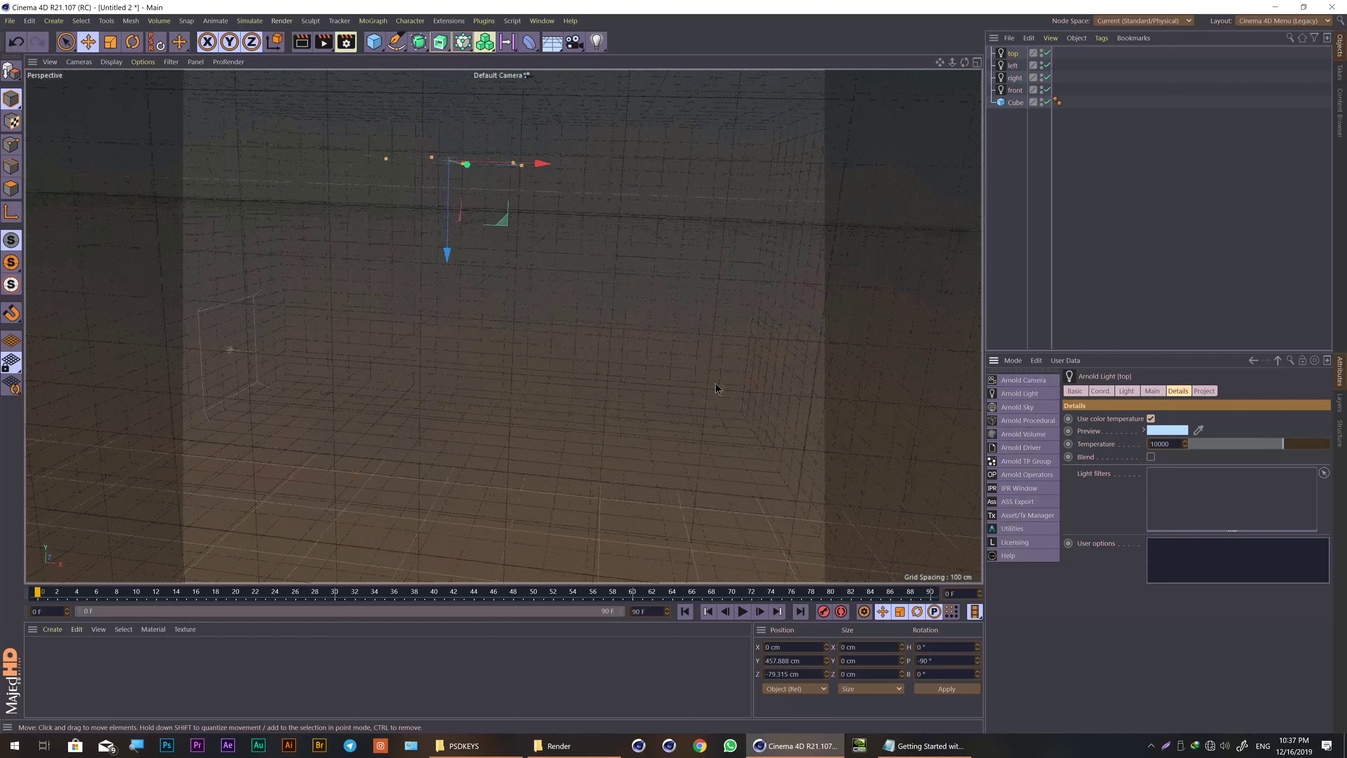
{"action": "scroll", "coordinate": [716, 387], "scroll_direction": "up", "scroll_amount": 2}
{"action": "scroll", "coordinate": [715, 389], "scroll_direction": "up", "scroll_amount": 2}
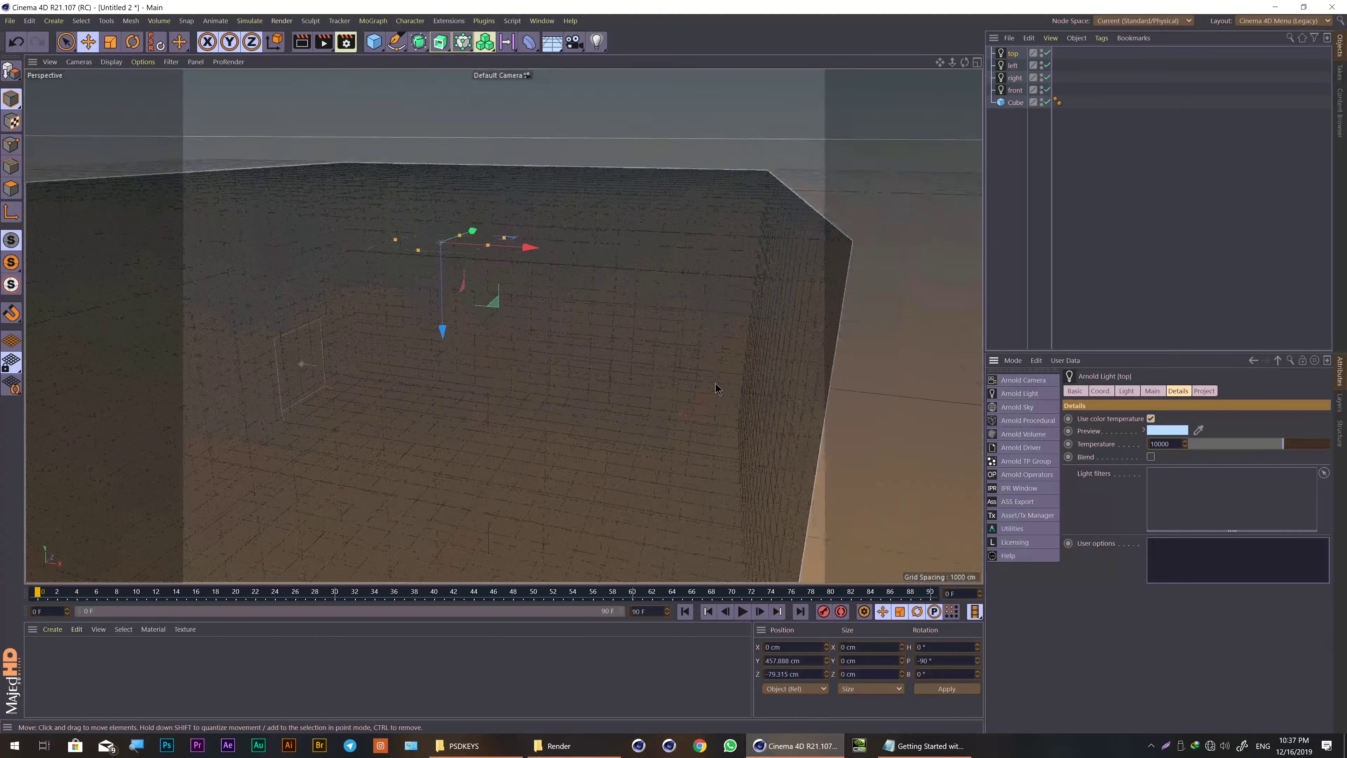
{"action": "scroll", "coordinate": [715, 389], "scroll_direction": "up", "scroll_amount": 2}
{"action": "scroll", "coordinate": [715, 389], "scroll_direction": "up", "scroll_amount": 2}
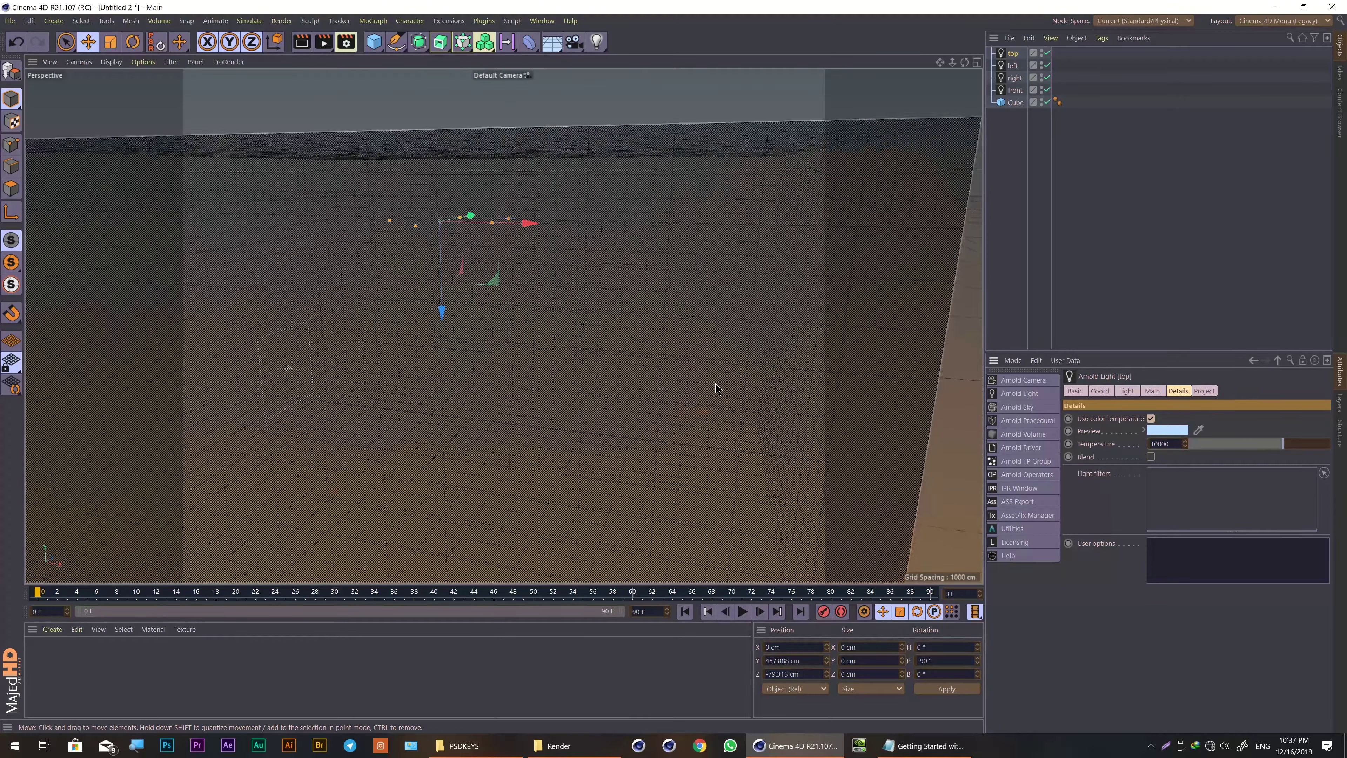
{"action": "scroll", "coordinate": [715, 389], "scroll_direction": "up", "scroll_amount": 2}
{"action": "scroll", "coordinate": [715, 389], "scroll_direction": "up", "scroll_amount": 2}
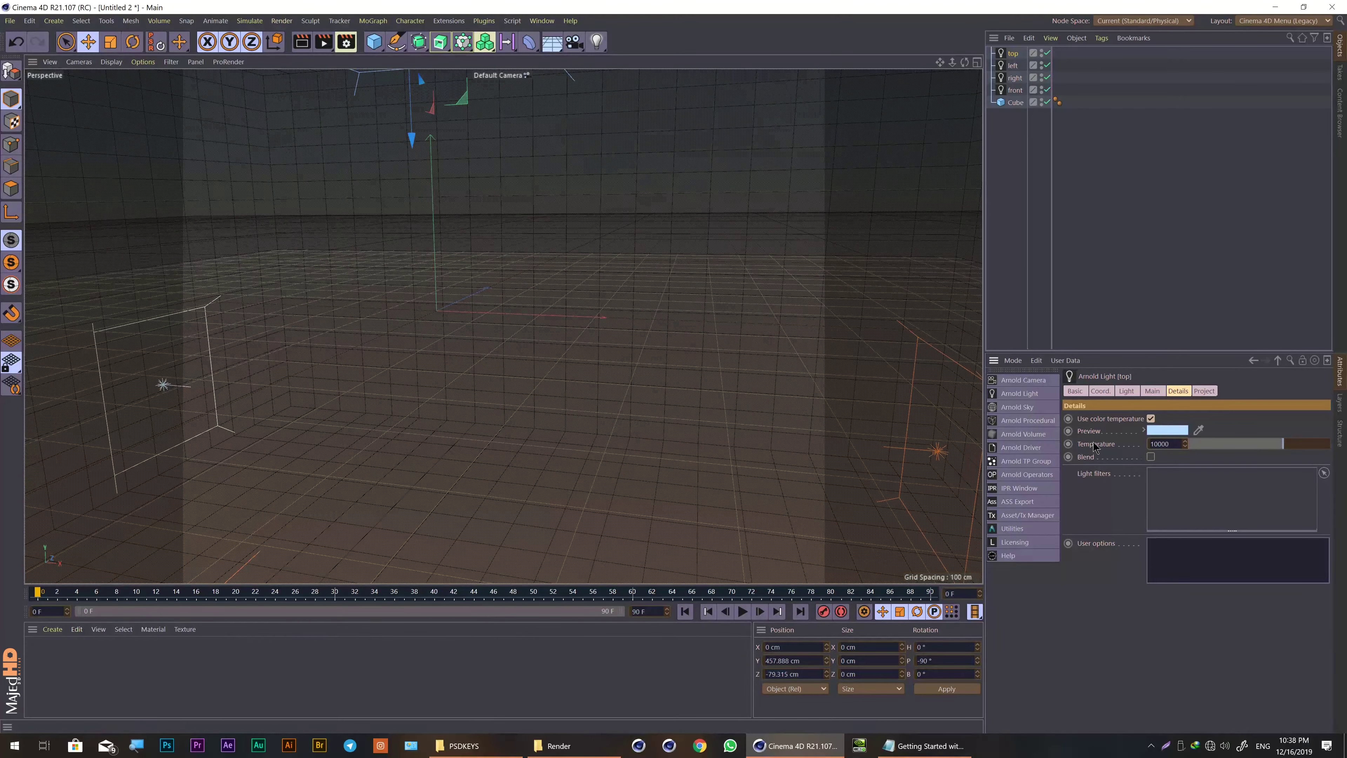
{"action": "left_click", "coordinate": [1152, 390]}
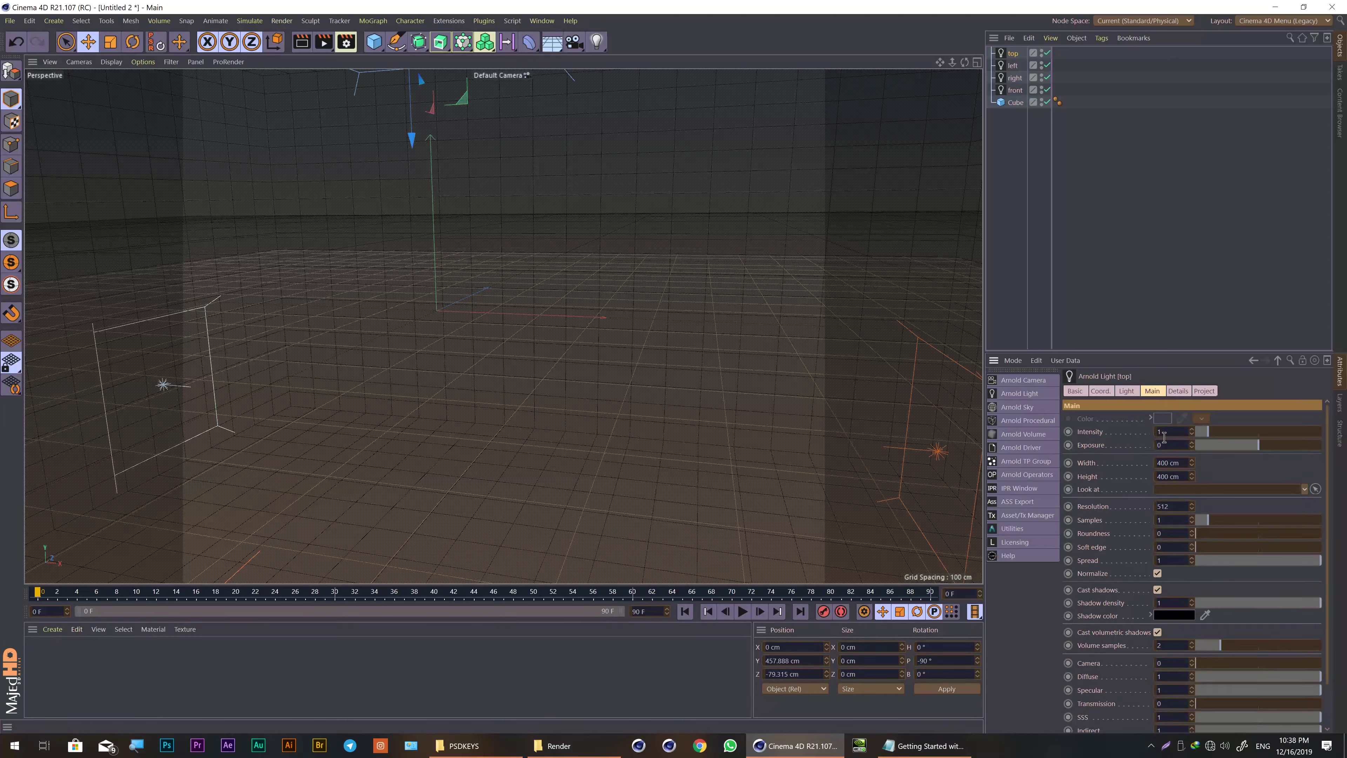
Step: Set the exposure of the top and right lights to 2
{"action": "left_click", "coordinate": [1172, 445]}
{"action": "type", "text": "2"}
{"action": "key", "text": "Return"}
{"action": "left_click", "coordinate": [1016, 78]}
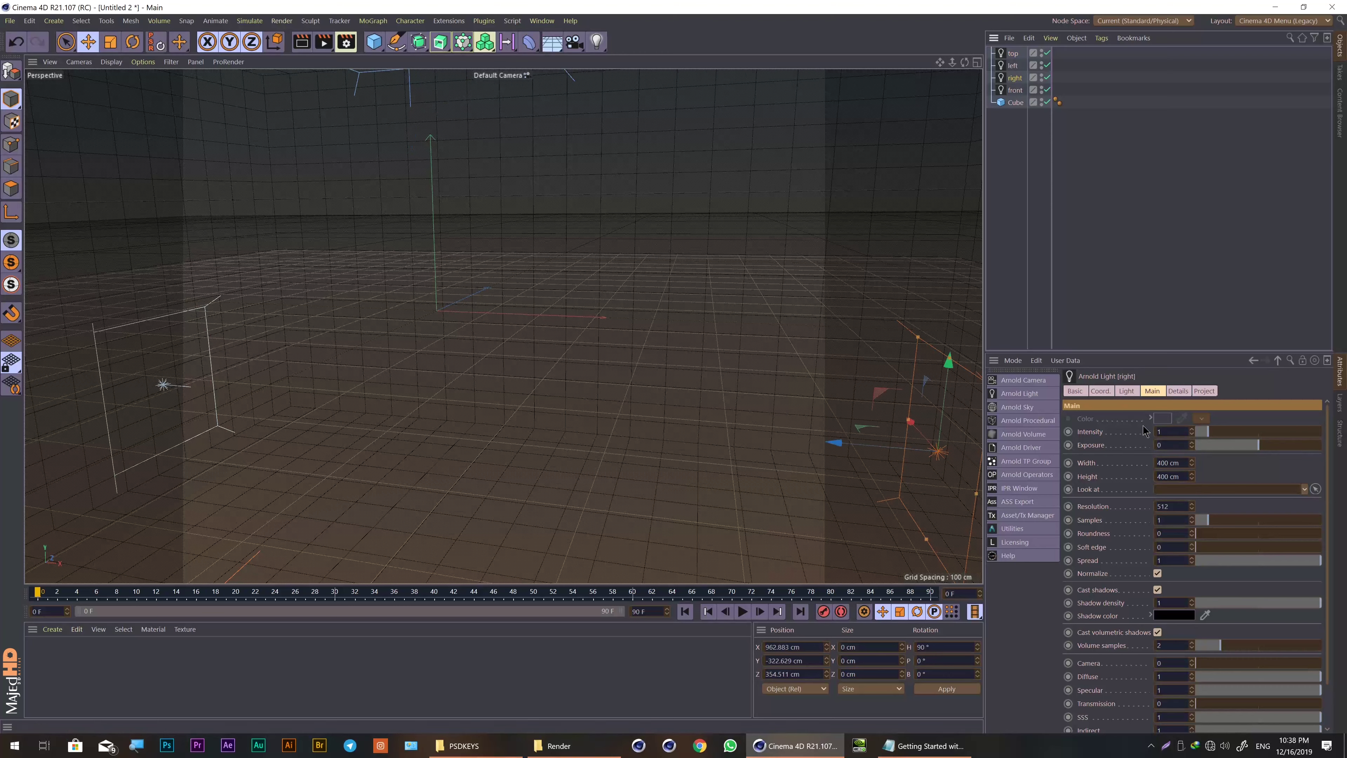
{"action": "double_click", "coordinate": [1166, 450]}
{"action": "type", "text": "2"}
{"action": "key", "text": "Return"}
Step: Raise the right light's exposure to 8 and orbit toward the top light
{"action": "left_click", "coordinate": [1014, 90]}
{"action": "double_click", "coordinate": [1169, 444]}
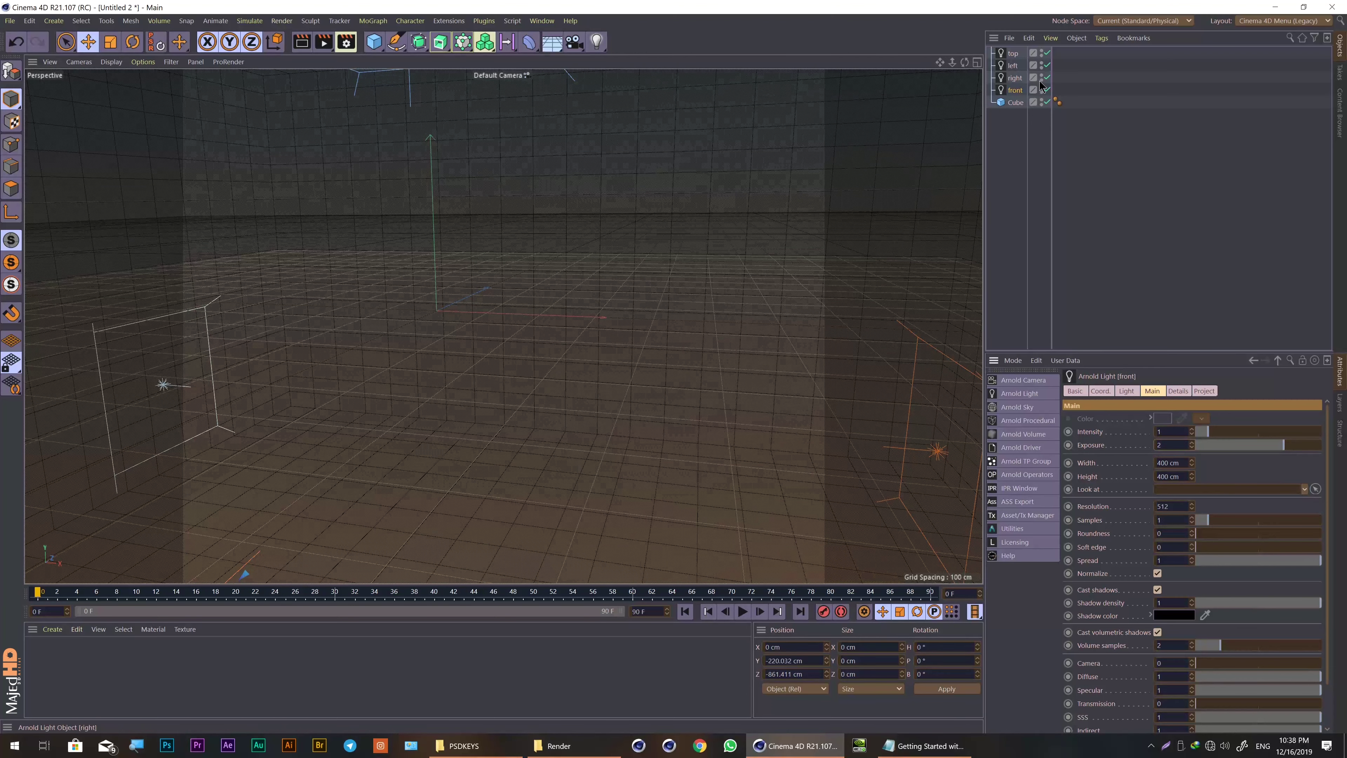
{"action": "left_click", "coordinate": [1010, 82]}
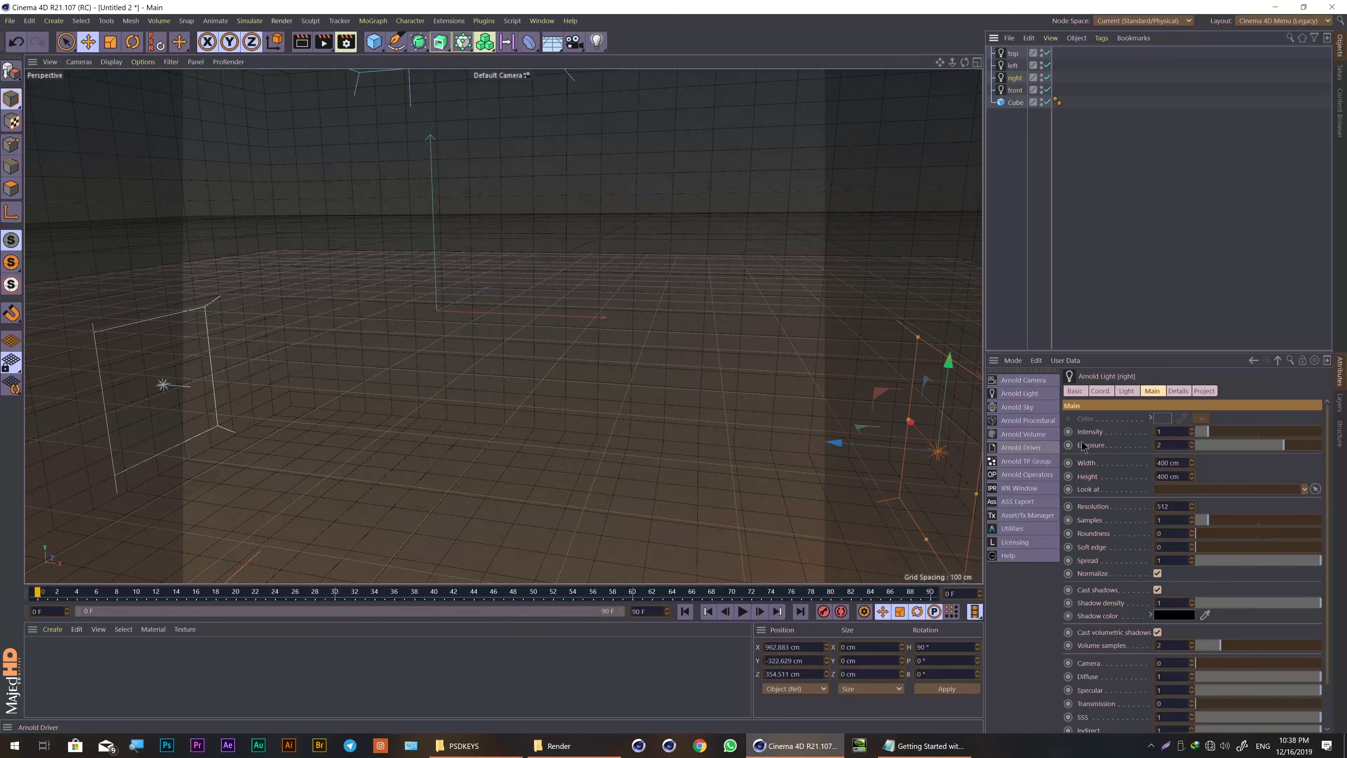
{"action": "double_click", "coordinate": [1162, 445]}
{"action": "type", "text": "8"}
{"action": "key", "text": "Return"}
{"action": "left_click_drag", "start_coordinate": [530, 265], "coordinate": [466, 286], "text": "alt"}
Step: Set the left light's exposure to 8 and orbit around the room
{"action": "left_click", "coordinate": [1013, 65]}
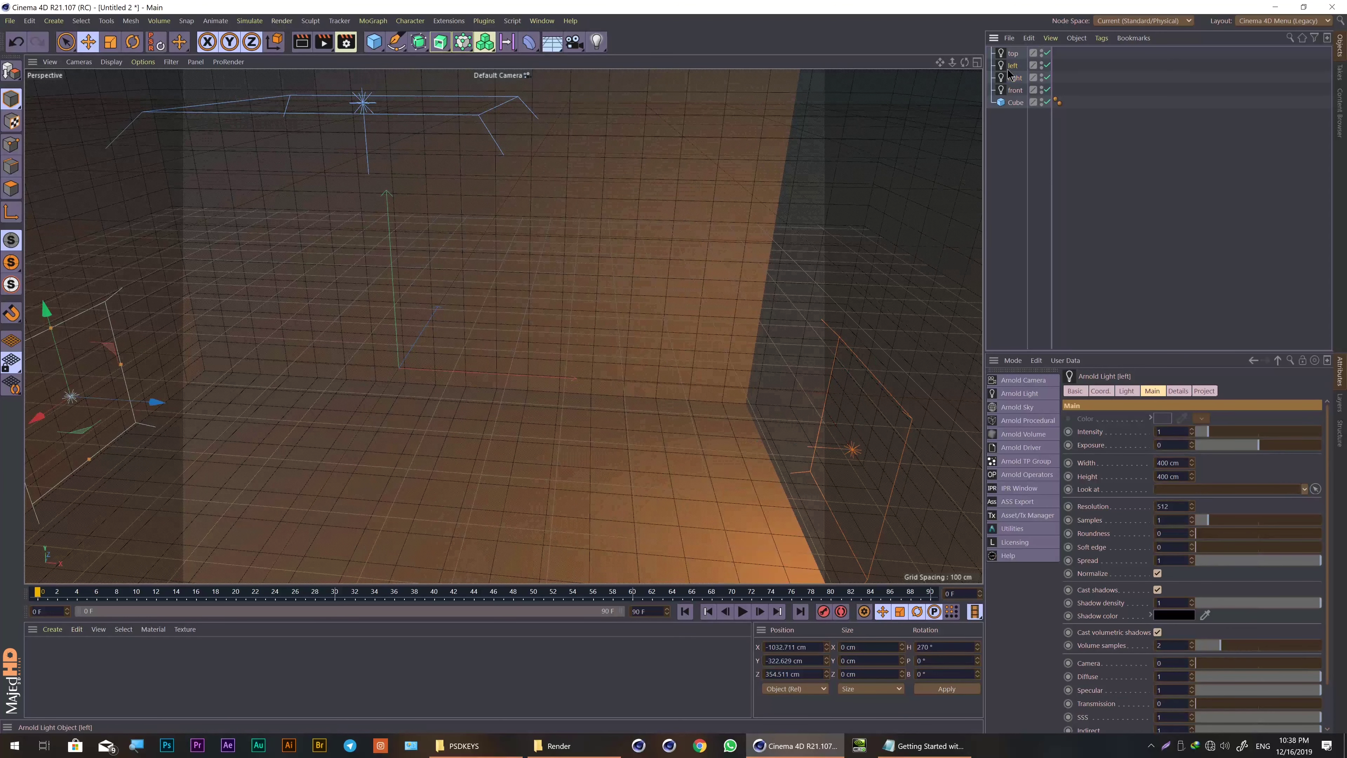
{"action": "left_click", "coordinate": [1185, 441]}
{"action": "type", "text": "8"}
{"action": "key", "text": "Return"}
{"action": "left_click_drag", "start_coordinate": [663, 478], "coordinate": [693, 506], "text": "alt"}
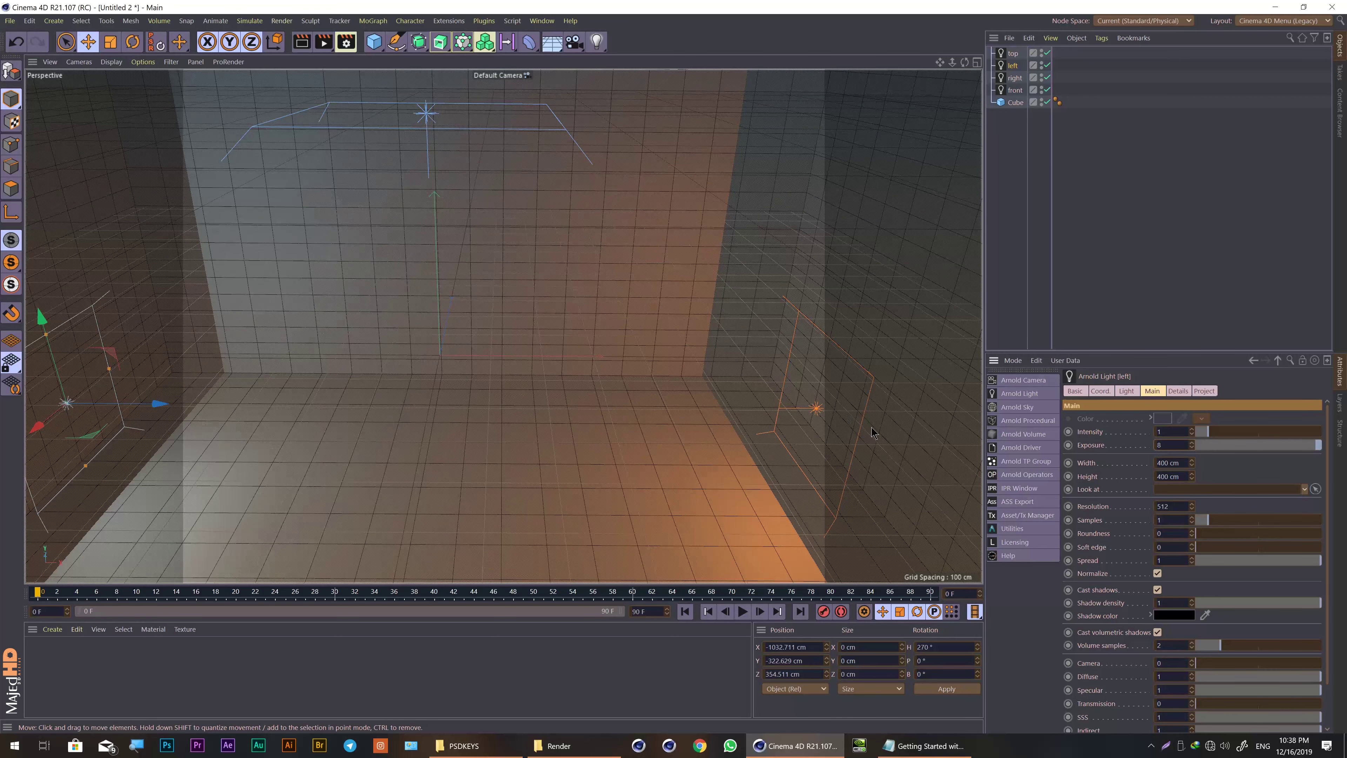
{"action": "scroll", "coordinate": [872, 433], "scroll_direction": "down", "scroll_amount": 1}
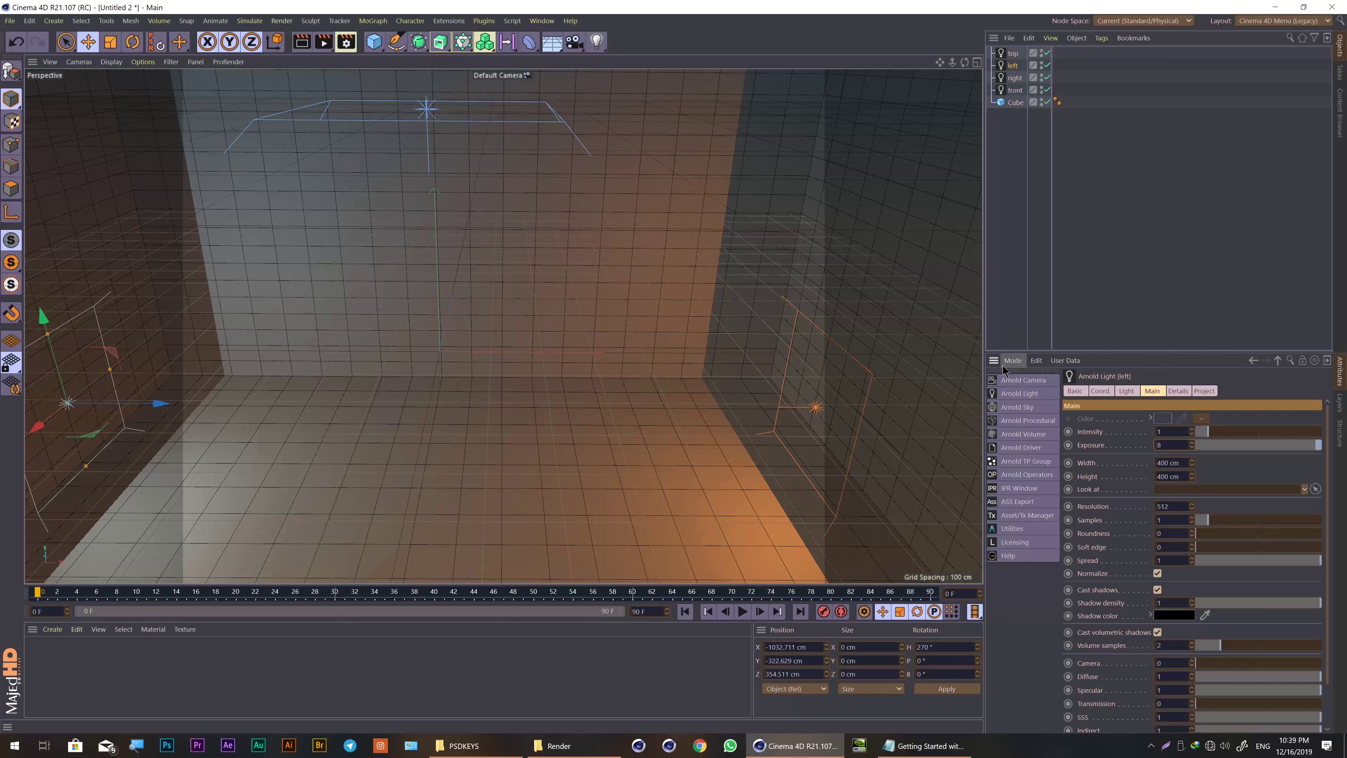
Step: Open the Arnold IPR preview, move it to the upper left, and bring up Render Settings
{"action": "left_click", "coordinate": [1011, 492]}
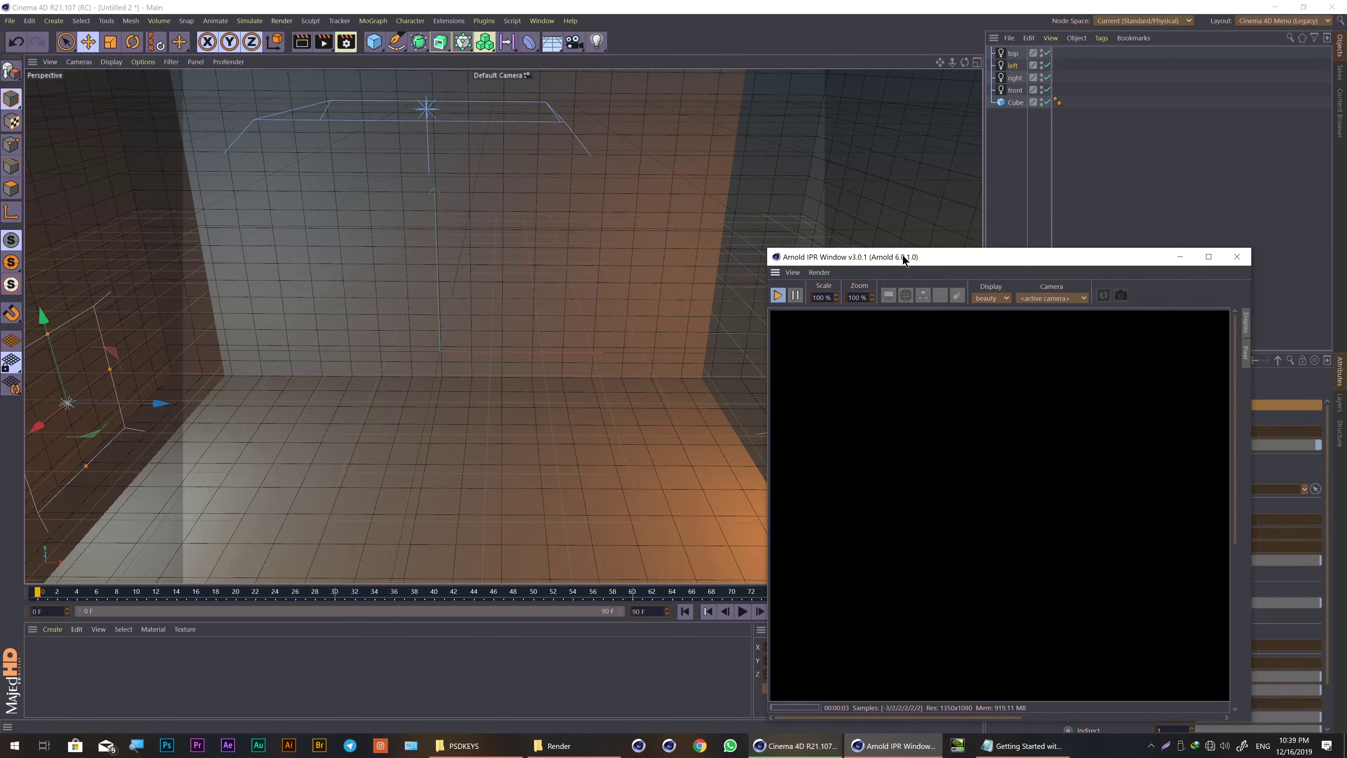
{"action": "left_click_drag", "start_coordinate": [903, 258], "coordinate": [873, 145]}
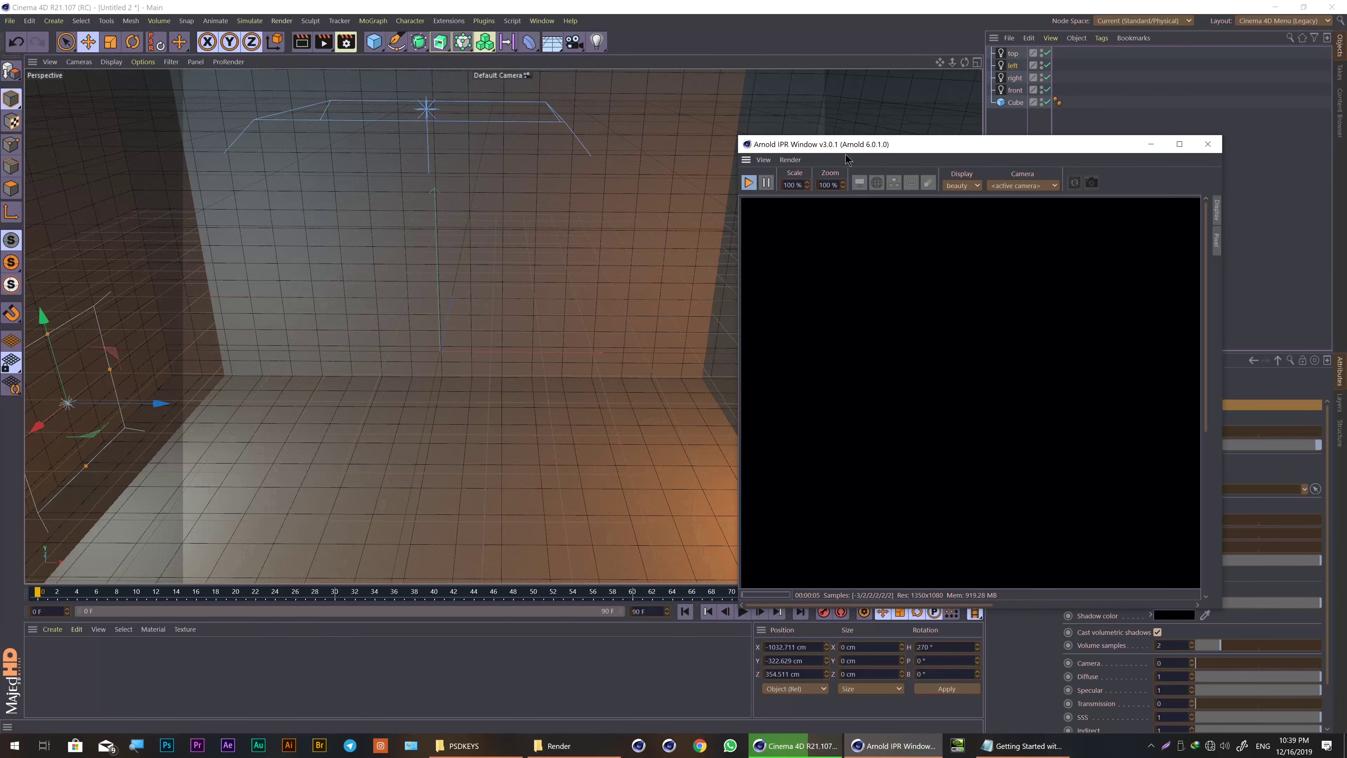
{"action": "left_click_drag", "start_coordinate": [901, 144], "coordinate": [528, 60]}
{"action": "left_click", "coordinate": [346, 41]}
{"action": "left_click_drag", "start_coordinate": [246, 244], "coordinate": [442, 221]}
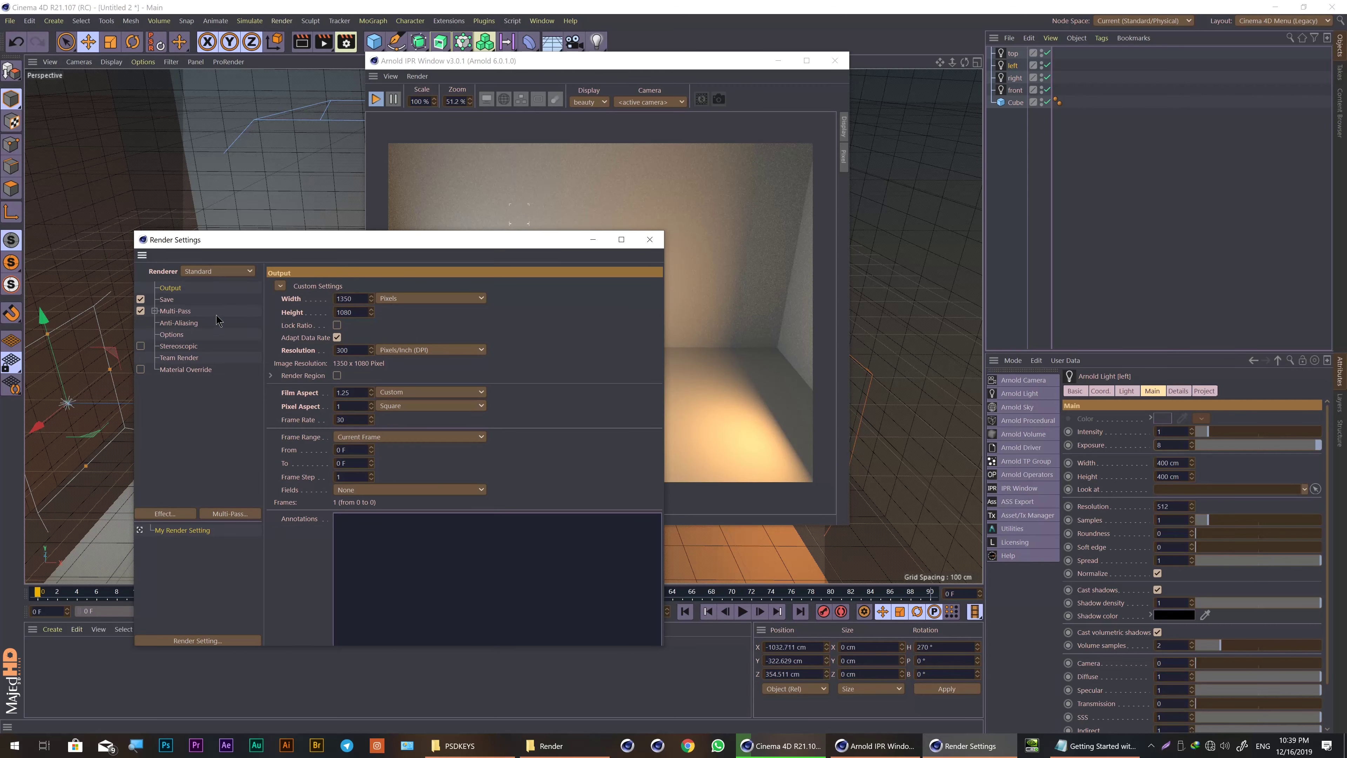
Step: Set the renderer to Arnold Renderer and show its sampling: Camera AA 3, Diffuse and Specular 2
{"action": "left_click", "coordinate": [206, 271]}
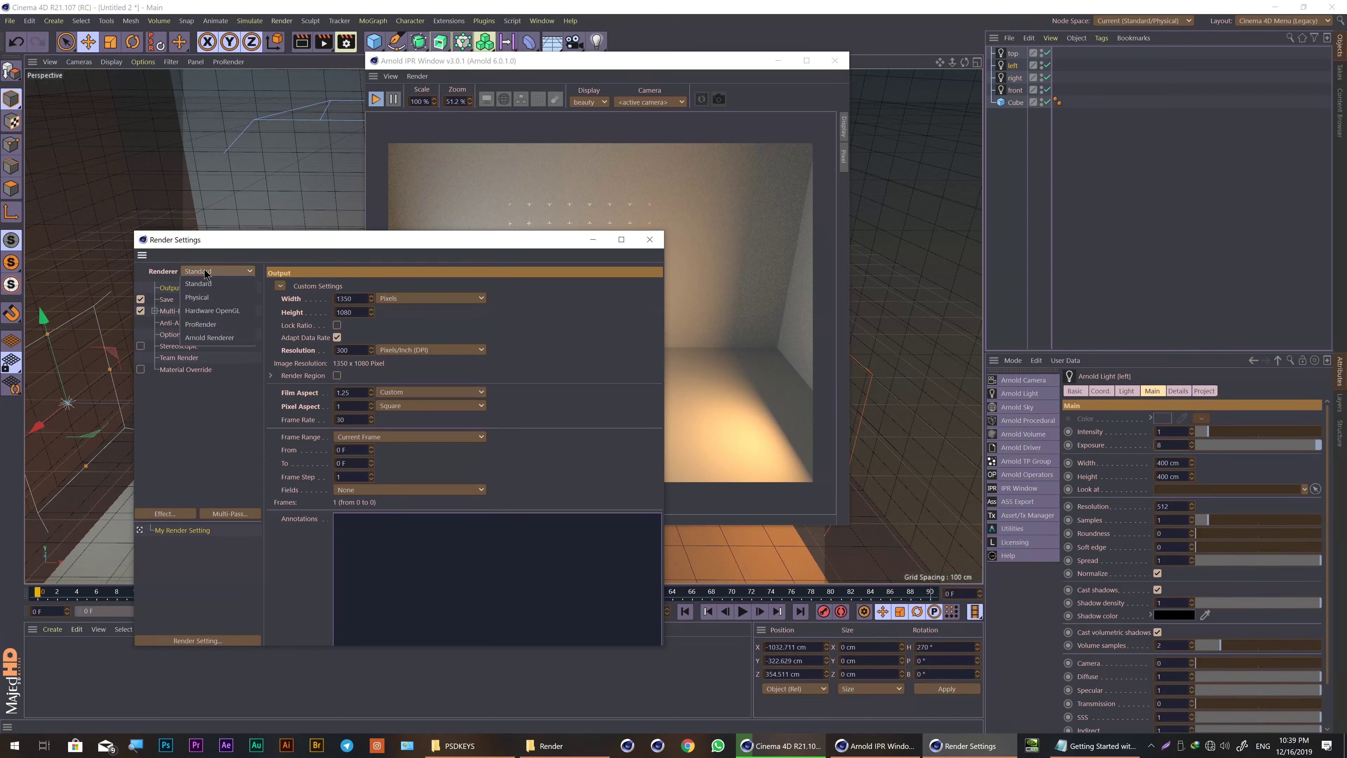
{"action": "left_click", "coordinate": [210, 338]}
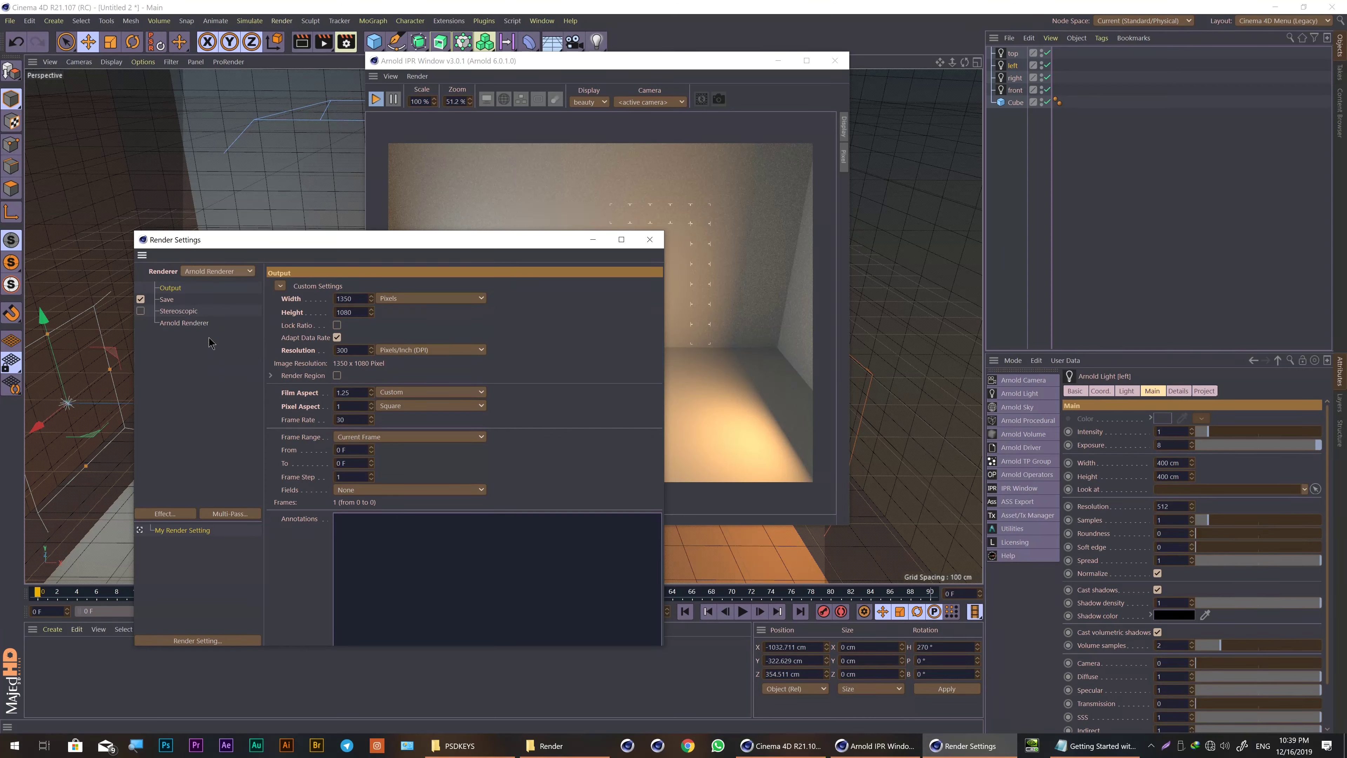
{"action": "left_click", "coordinate": [175, 325]}
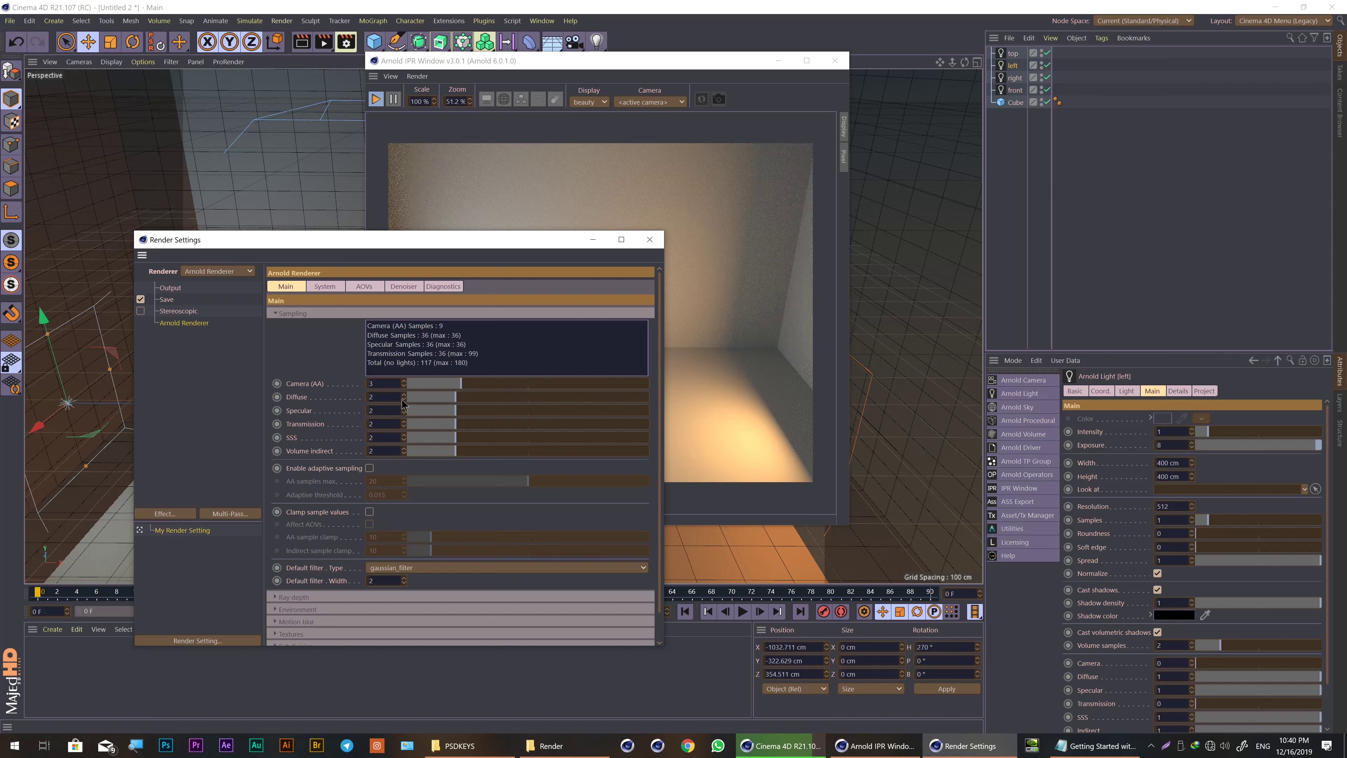
{"action": "mouse_move", "coordinate": [440, 245]}
{"action": "left_mouse_down"}
{"action": "mouse_move", "coordinate": [456, 199]}
{"action": "mouse_move", "coordinate": [537, 428]}
{"action": "mouse_move", "coordinate": [554, 247]}
{"action": "left_mouse_up"}
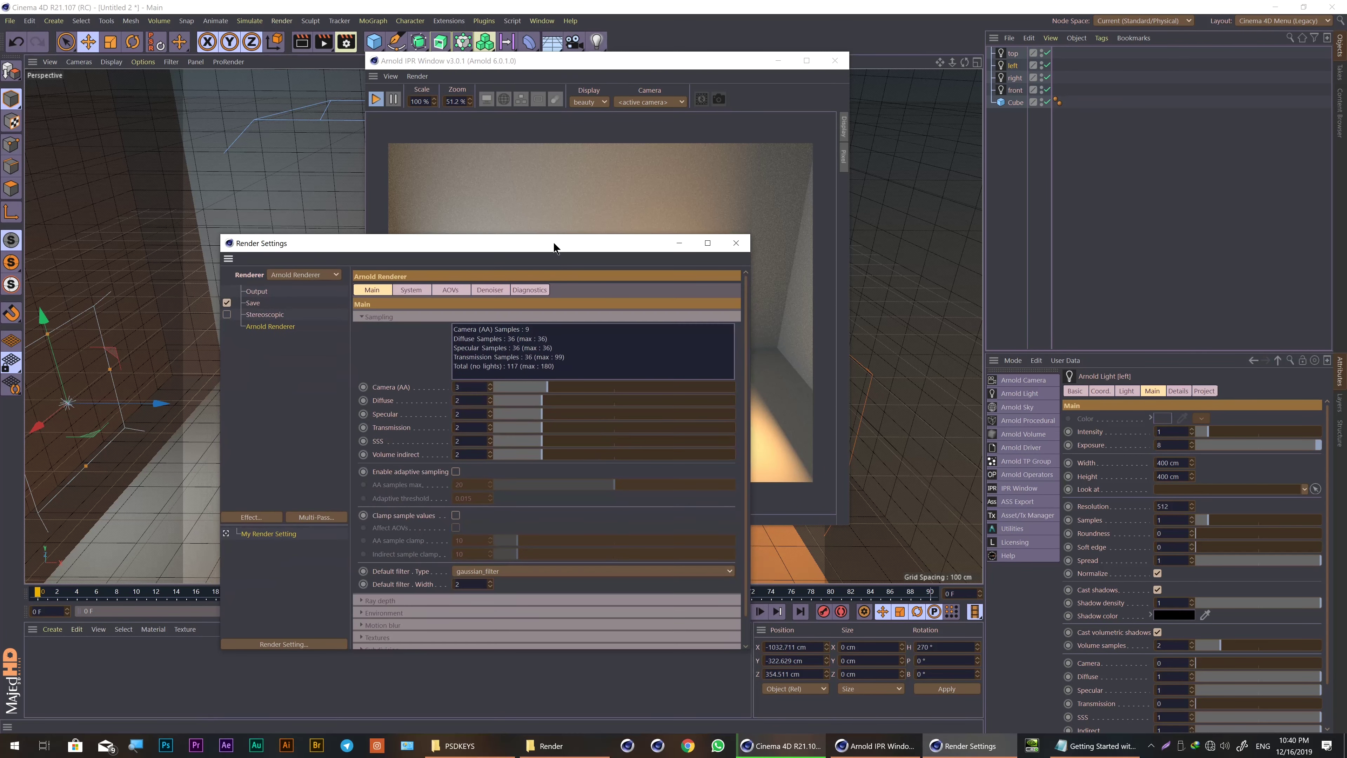
Step: Check the 1350 × 1080 output size, then move Render Settings off the IPR preview
{"action": "left_click", "coordinate": [256, 293]}
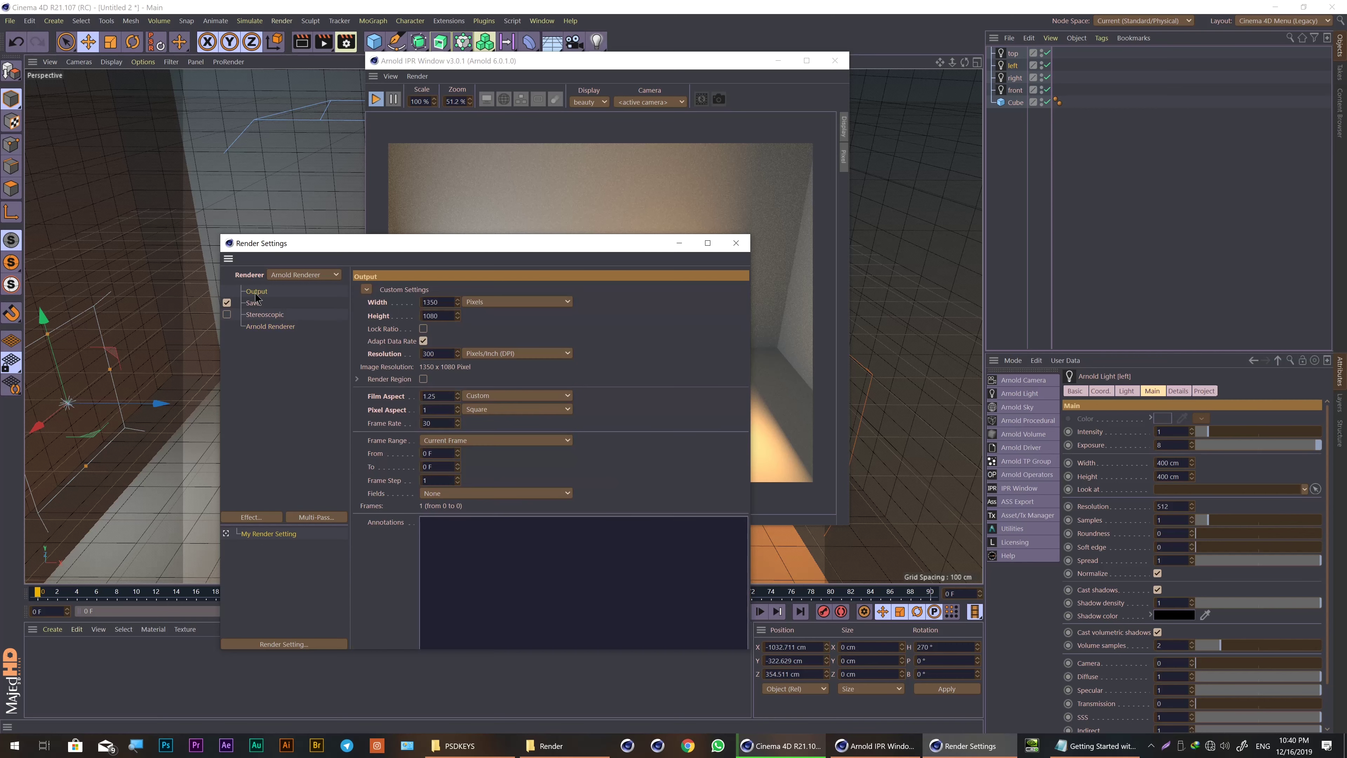
{"action": "double_click", "coordinate": [426, 307]}
{"action": "double_click", "coordinate": [433, 314]}
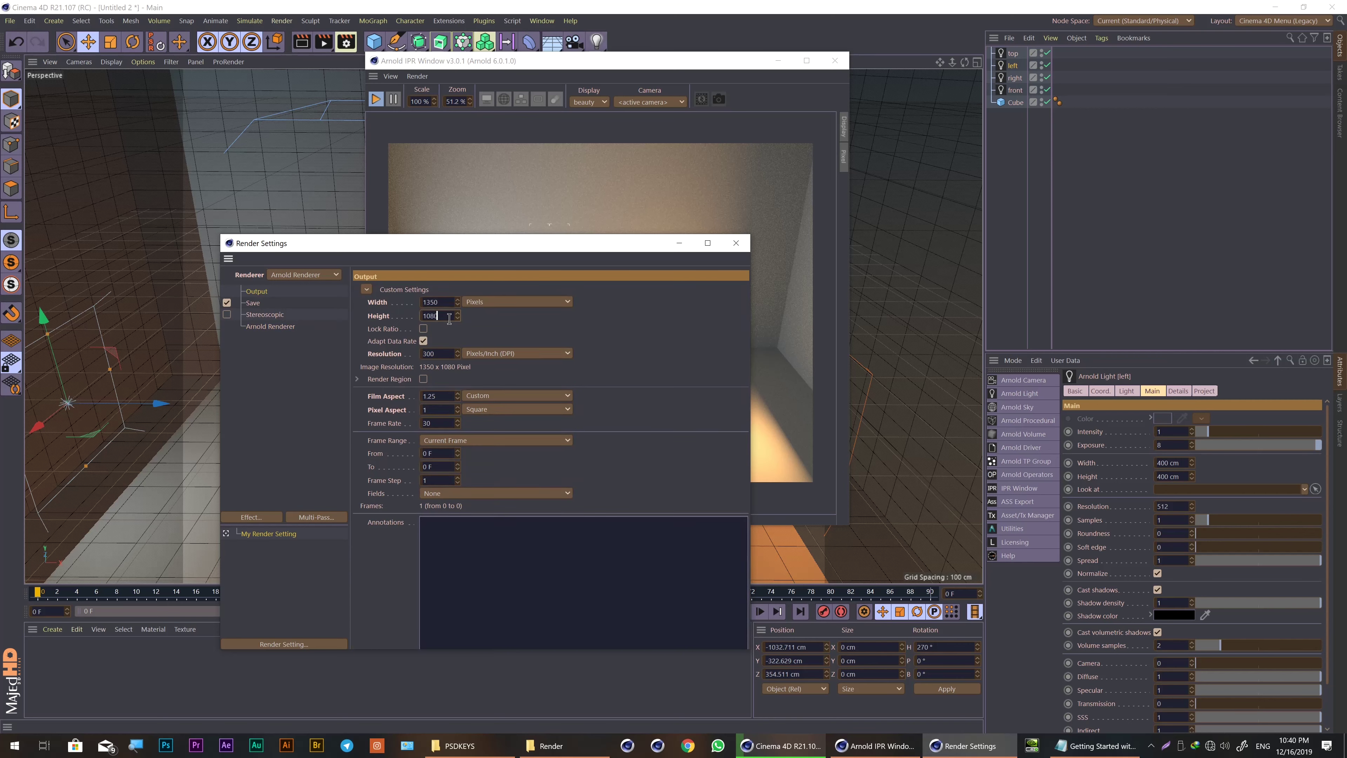
{"action": "double_click", "coordinate": [438, 302]}
{"action": "mouse_move", "coordinate": [547, 238]}
{"action": "left_mouse_down"}
{"action": "mouse_move", "coordinate": [447, 162]}
{"action": "mouse_move", "coordinate": [422, 56]}
{"action": "left_mouse_up"}
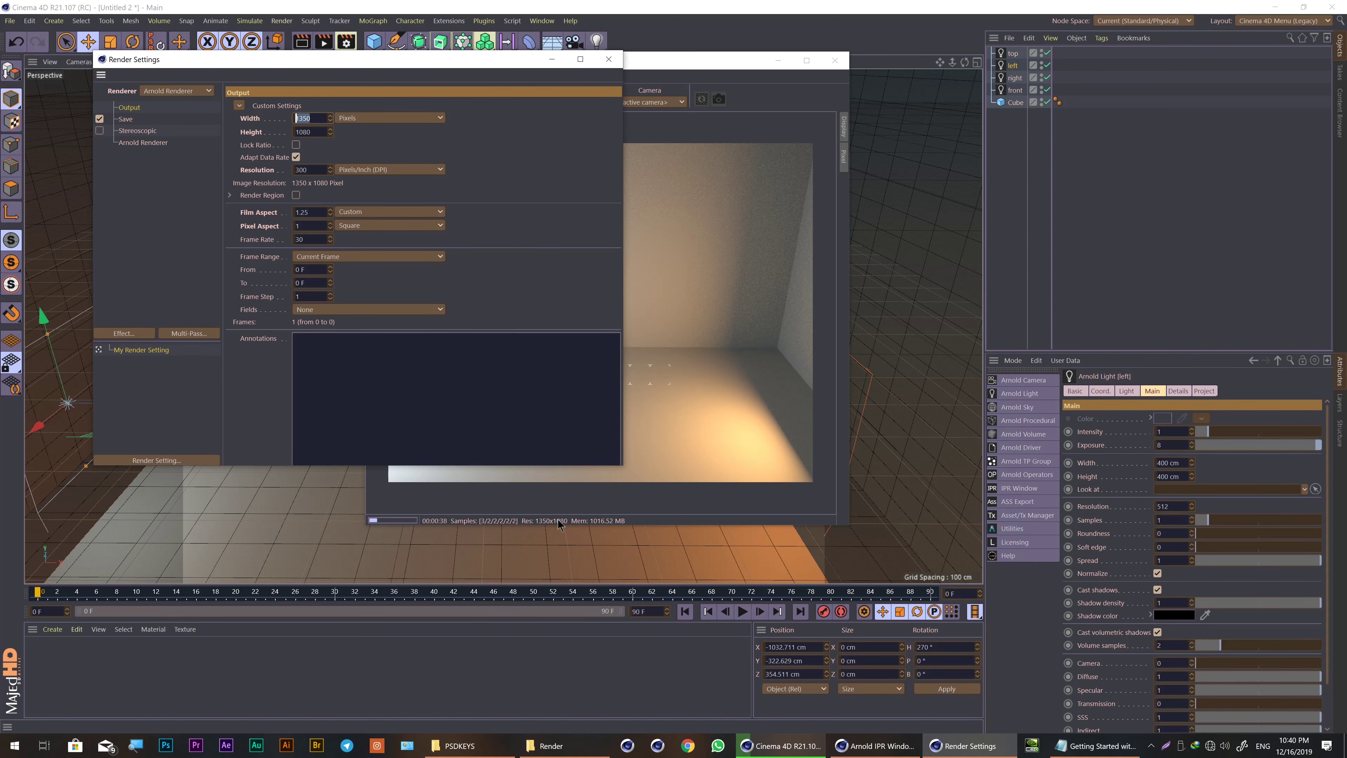
{"action": "mouse_move", "coordinate": [533, 68]}
{"action": "left_mouse_down"}
{"action": "mouse_move", "coordinate": [451, 258]}
{"action": "mouse_move", "coordinate": [472, 338]}
{"action": "mouse_move", "coordinate": [463, 258]}
{"action": "mouse_move", "coordinate": [484, 239]}
{"action": "mouse_move", "coordinate": [559, 279]}
{"action": "mouse_move", "coordinate": [431, 205]}
{"action": "mouse_move", "coordinate": [558, 376]}
{"action": "mouse_move", "coordinate": [1052, 440]}
{"action": "left_mouse_up"}
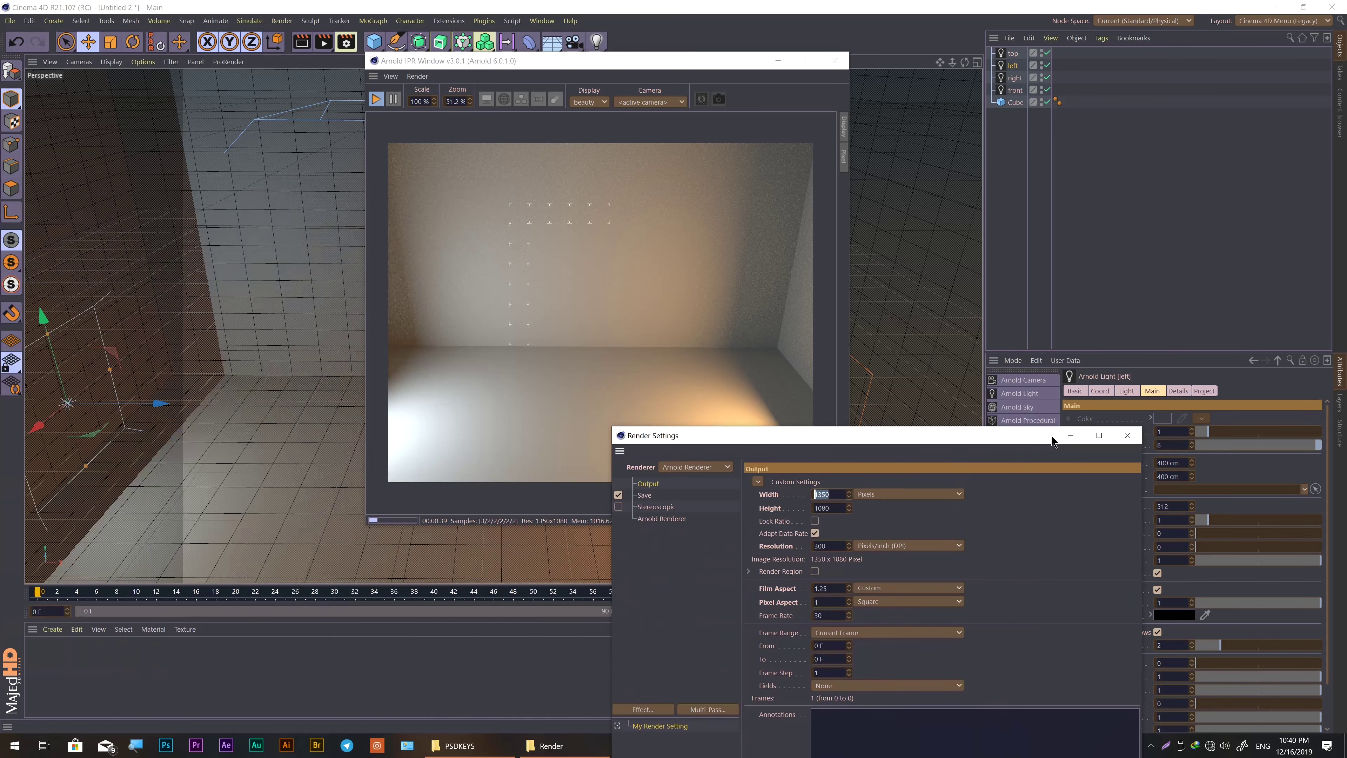
Step: Try IPR preview scales of 80% and 200%, then return to 80%
{"action": "left_click", "coordinate": [420, 99]}
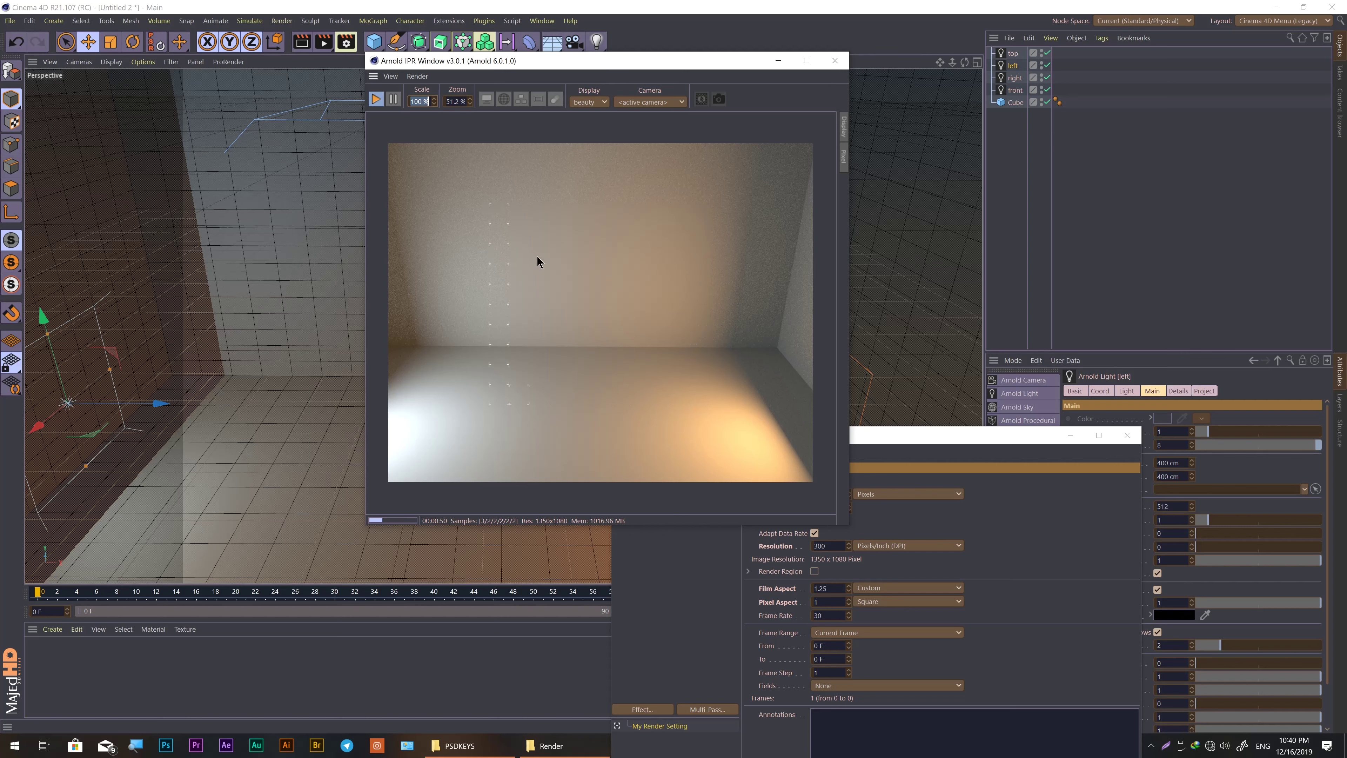
{"action": "type", "text": "80"}
{"action": "key", "text": "Return"}
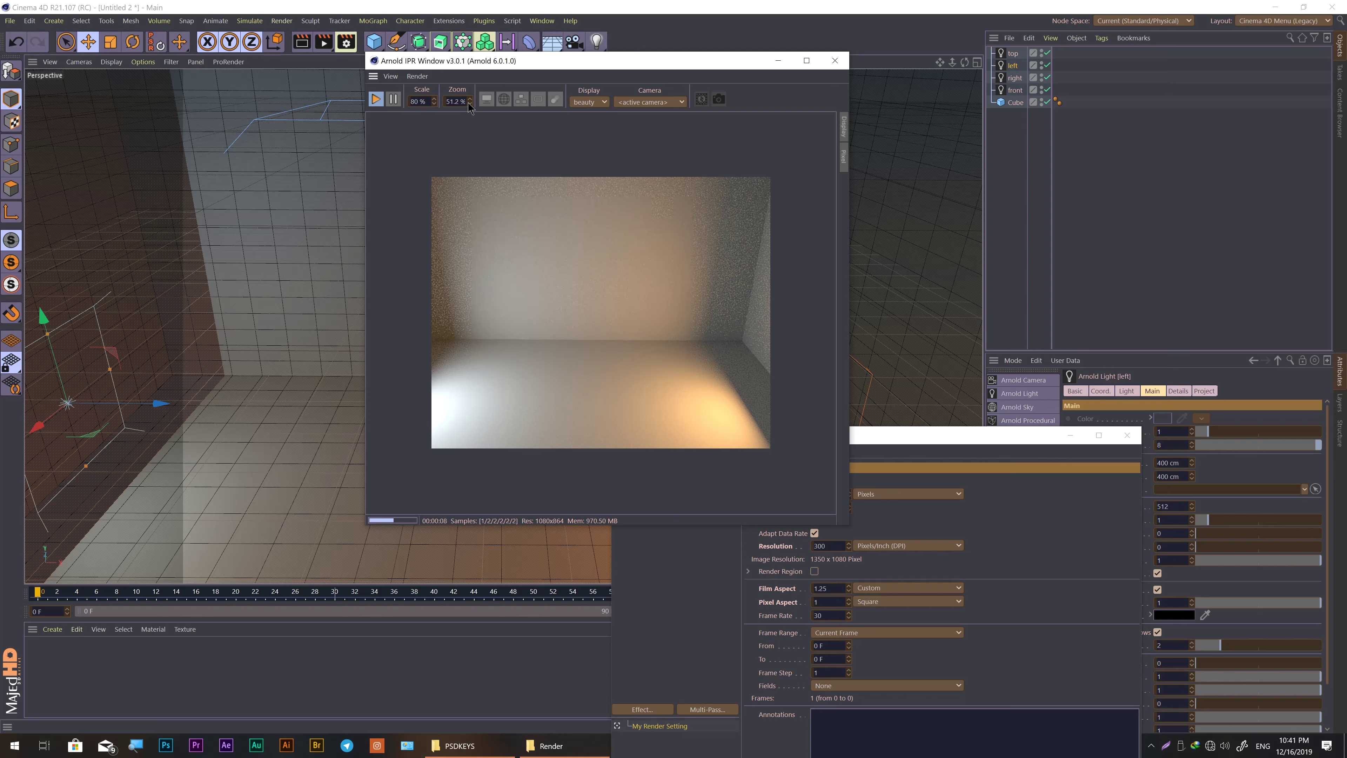
{"action": "left_click_drag", "start_coordinate": [469, 104], "coordinate": [467, 118]}
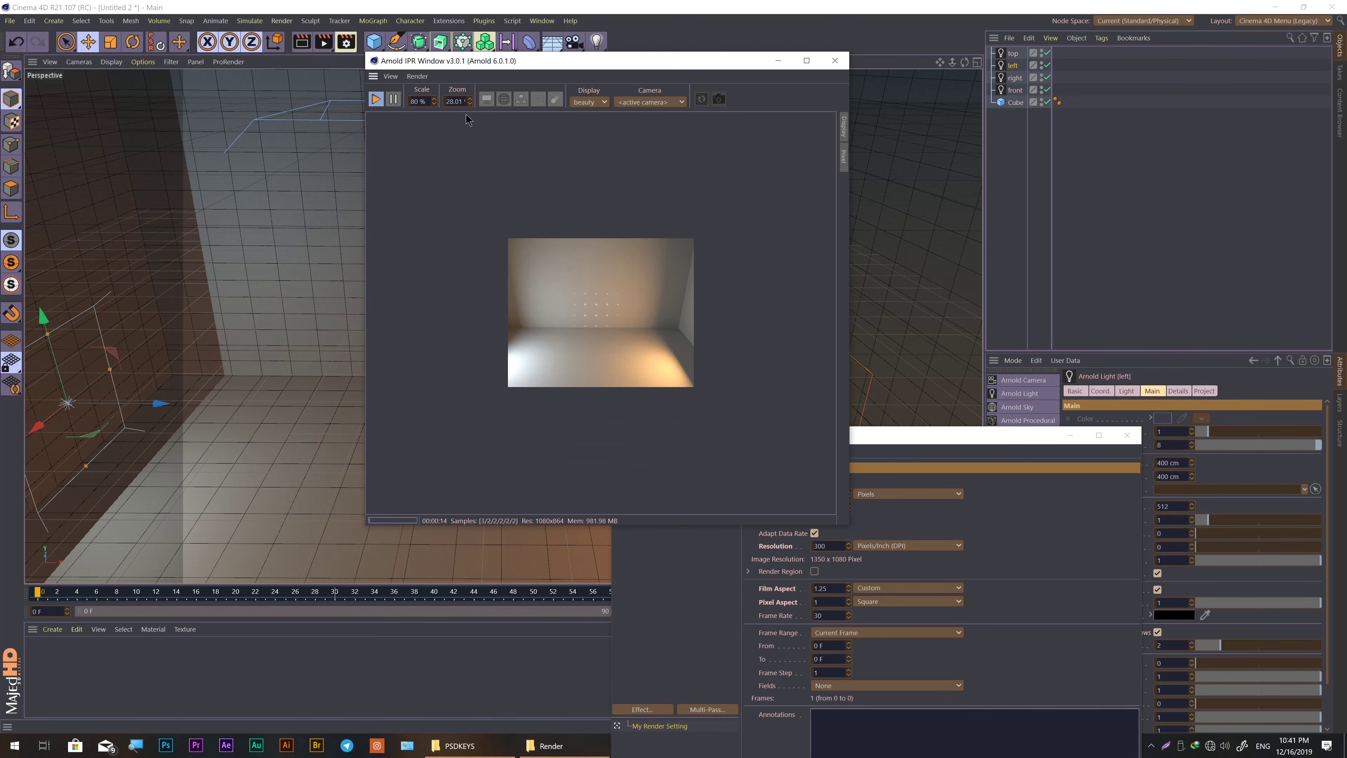
{"action": "left_click", "coordinate": [418, 102]}
{"action": "type", "text": "200"}
{"action": "key", "text": "Return"}
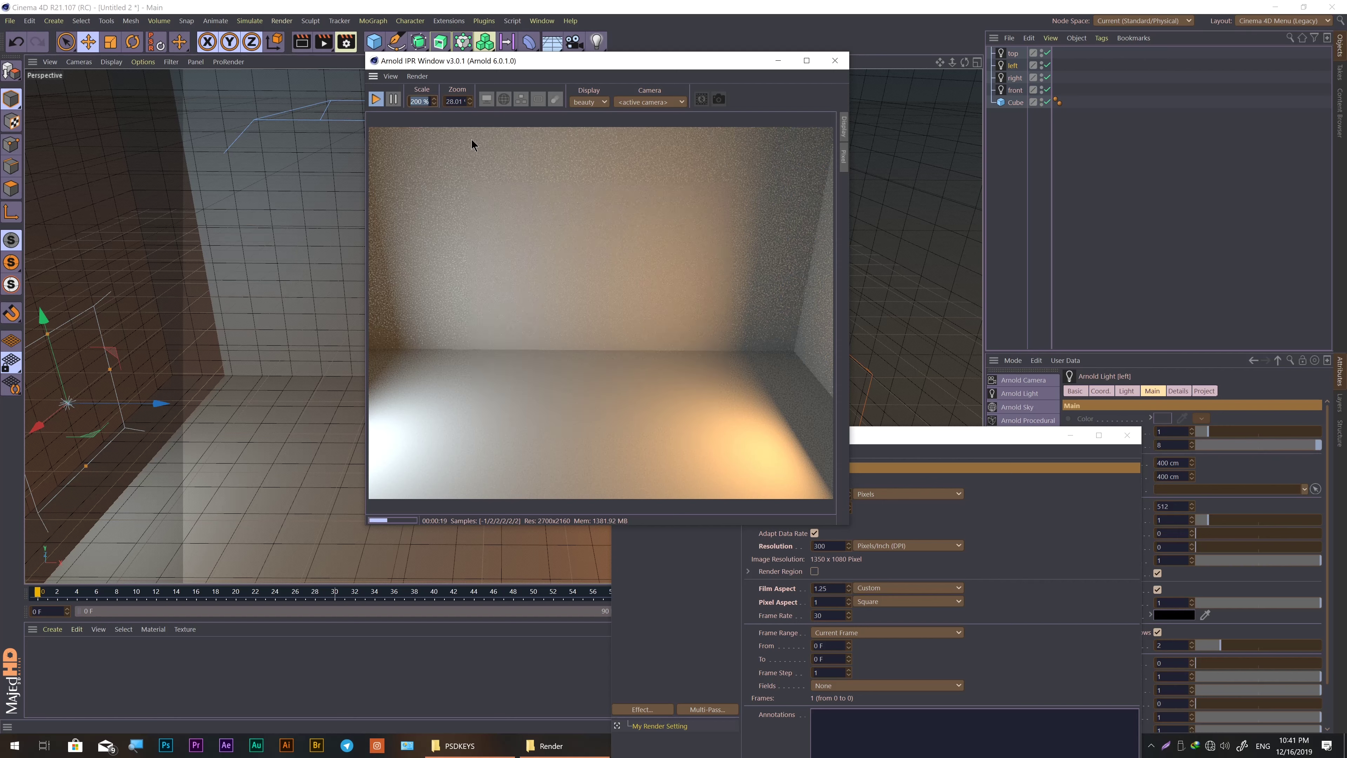
{"action": "type", "text": "80"}
{"action": "key", "text": "Return"}
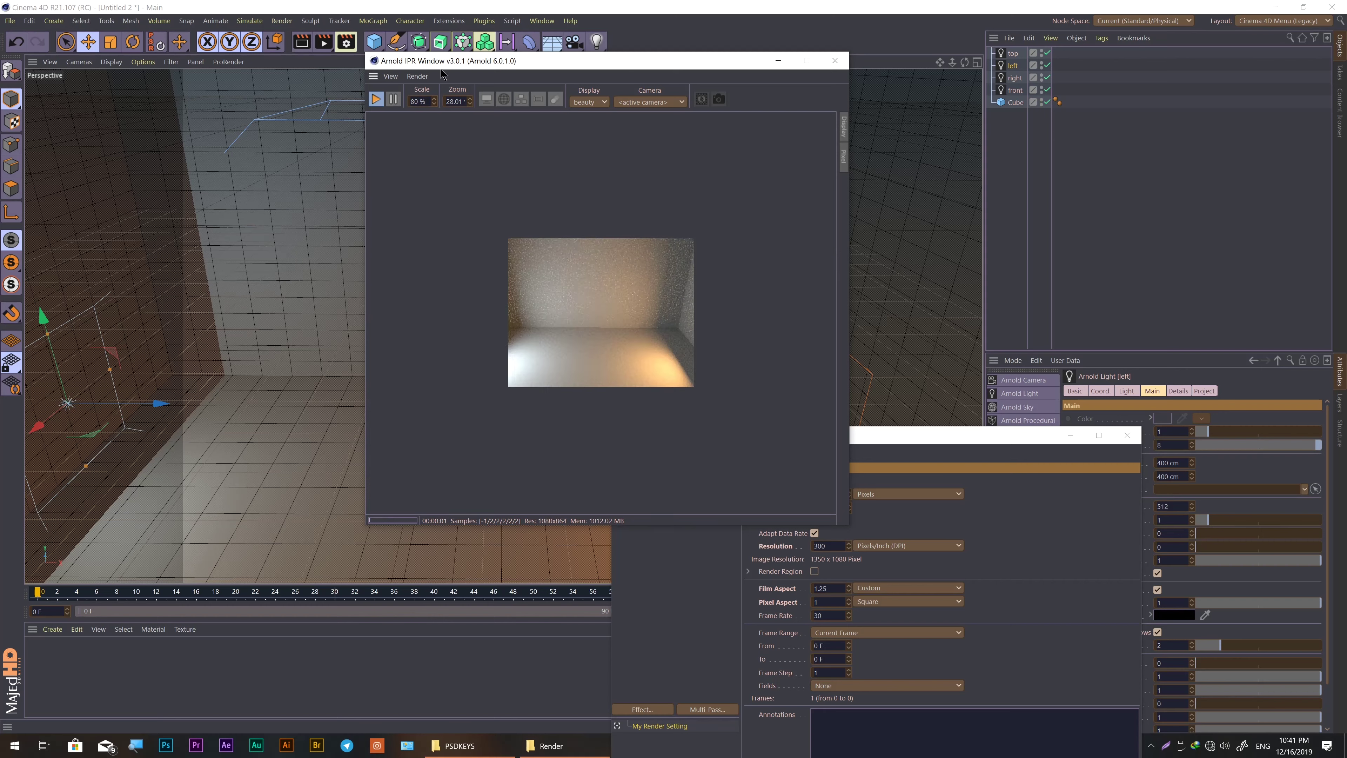
Step: Set the IPR zoom to 100% and scale to 60%, then rearrange the preview and Render Settings
{"action": "double_click", "coordinate": [454, 101]}
{"action": "type", "text": "100"}
{"action": "key", "text": "Return"}
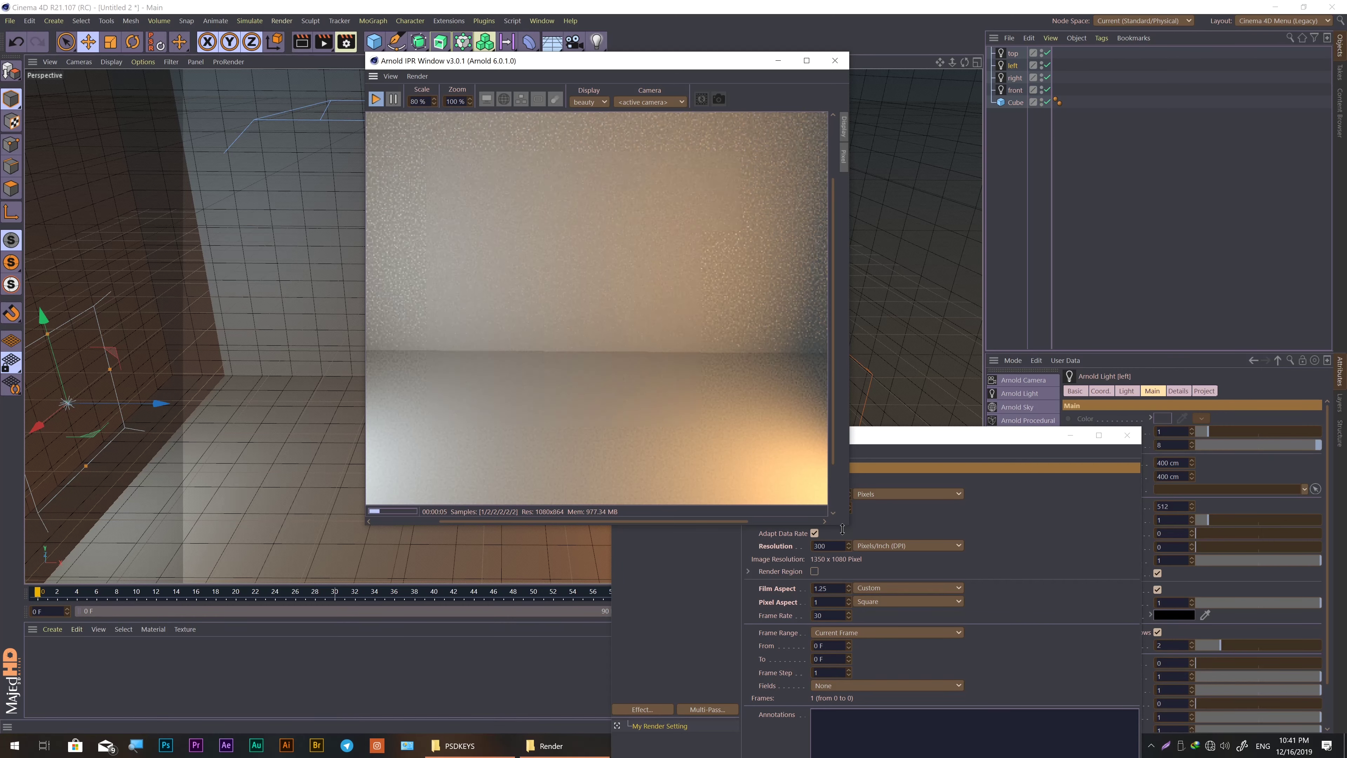
{"action": "left_click_drag", "start_coordinate": [847, 524], "coordinate": [1178, 704]}
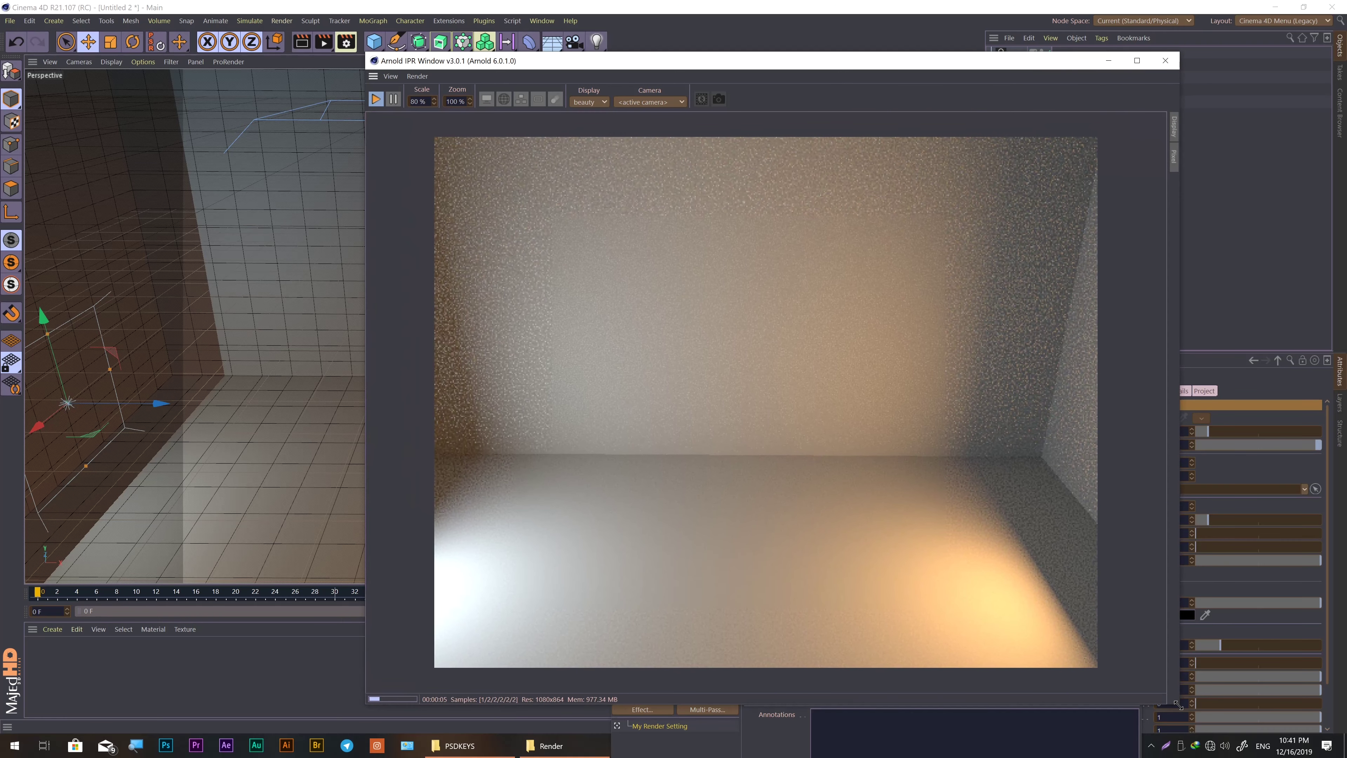
{"action": "double_click", "coordinate": [418, 101]}
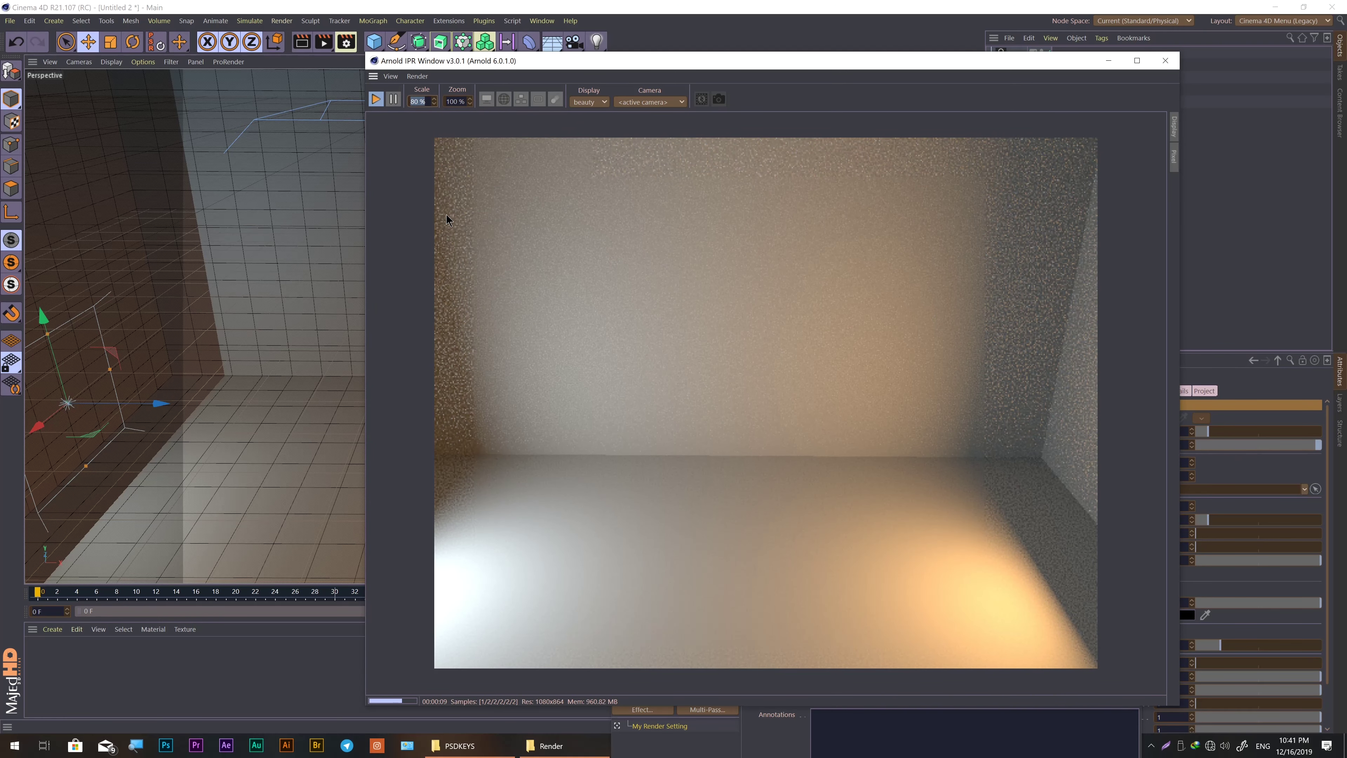
{"action": "type", "text": "60"}
{"action": "key", "text": "Return"}
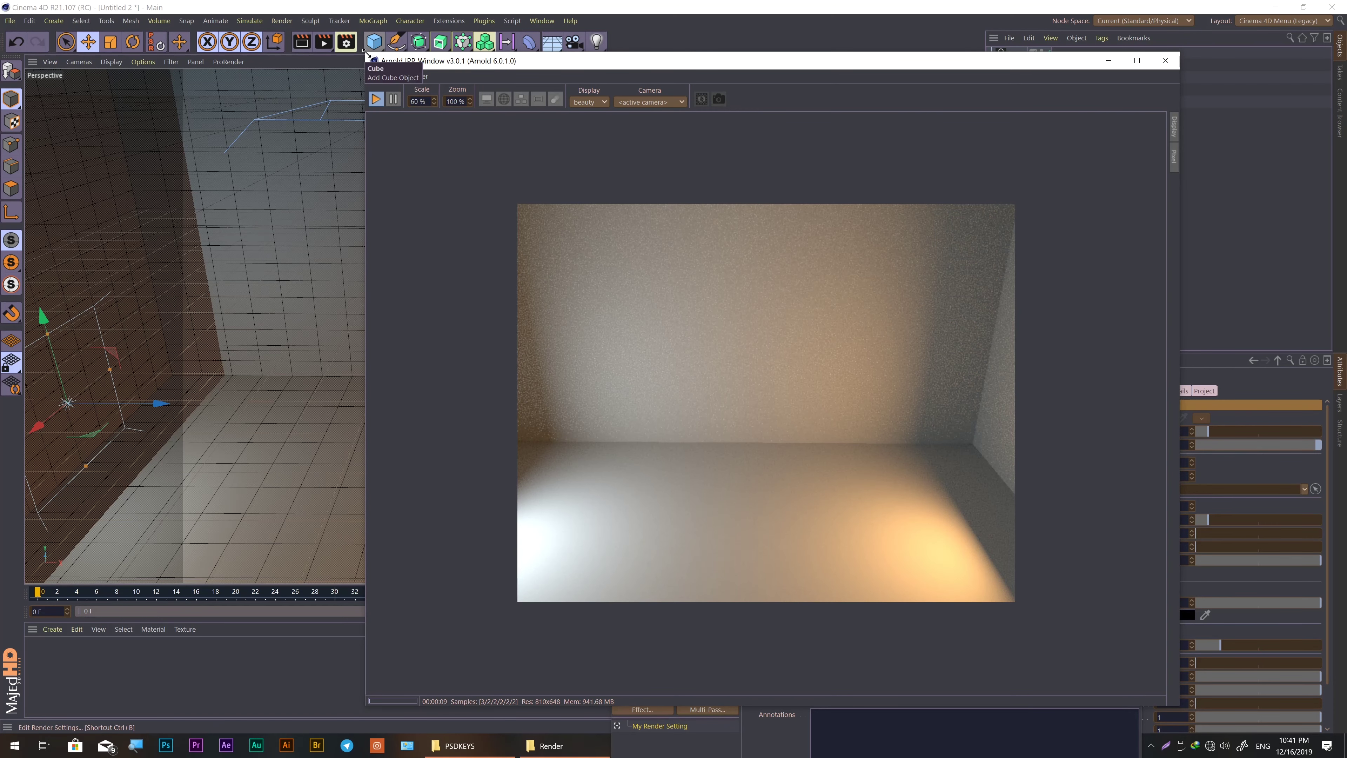
{"action": "mouse_move", "coordinate": [366, 54]}
{"action": "left_mouse_down"}
{"action": "mouse_move", "coordinate": [568, 213]}
{"action": "mouse_move", "coordinate": [656, 232]}
{"action": "mouse_move", "coordinate": [454, 52]}
{"action": "left_mouse_up"}
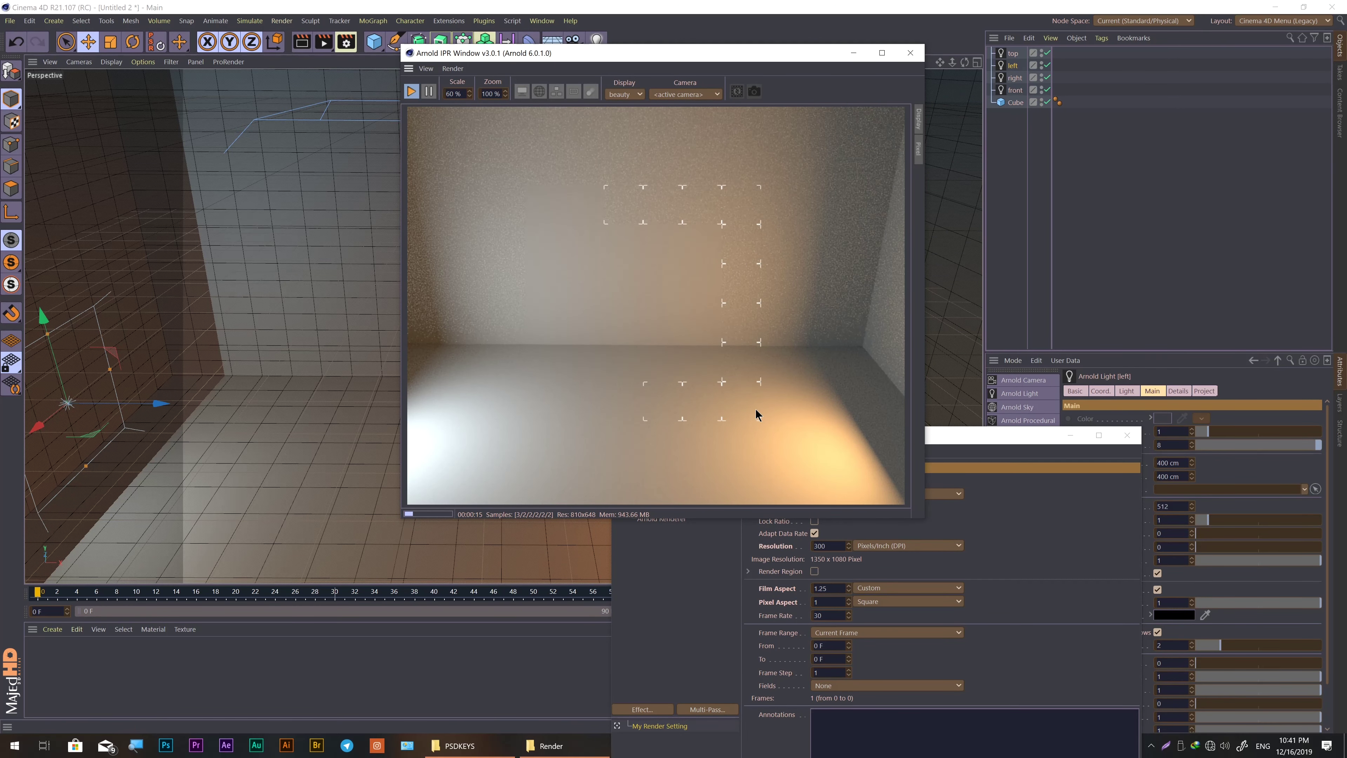
{"action": "left_click_drag", "start_coordinate": [819, 53], "coordinate": [554, 77]}
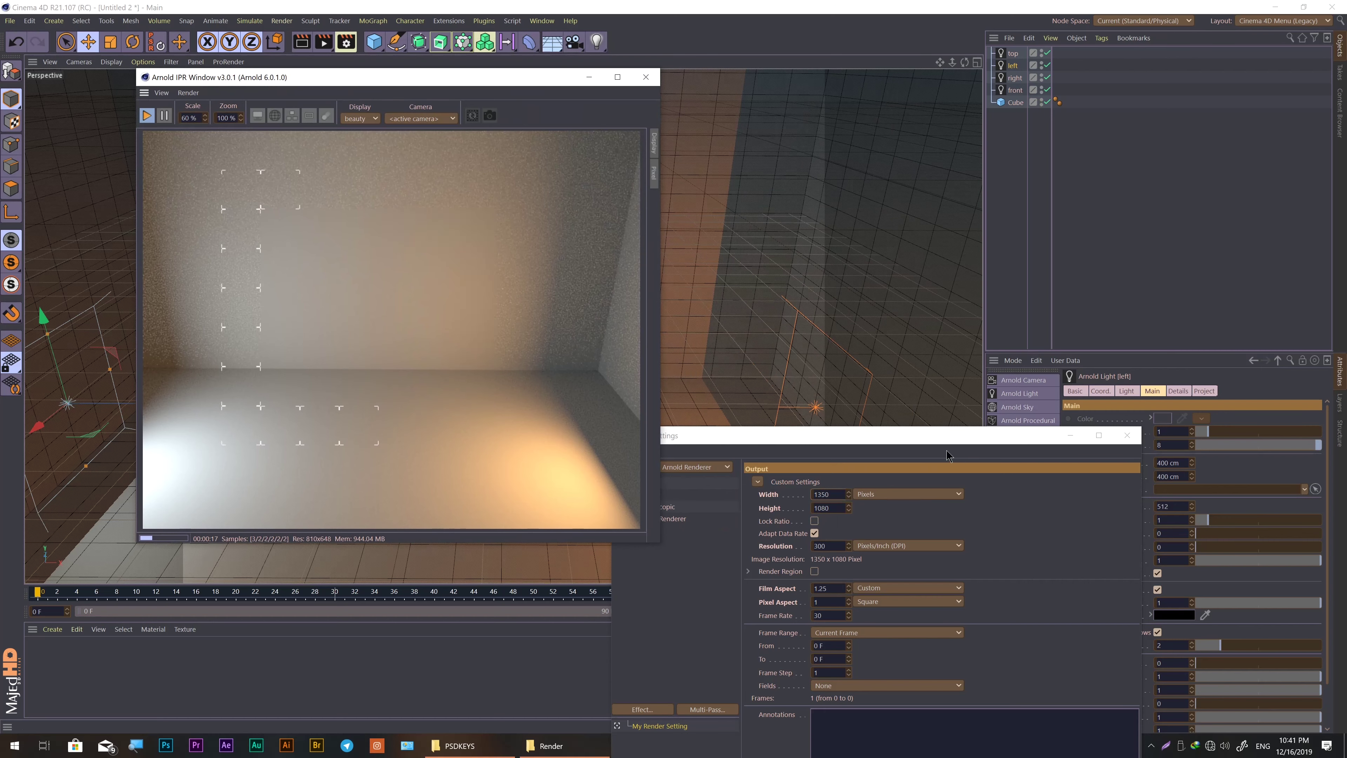
{"action": "left_click_drag", "start_coordinate": [980, 439], "coordinate": [817, 283]}
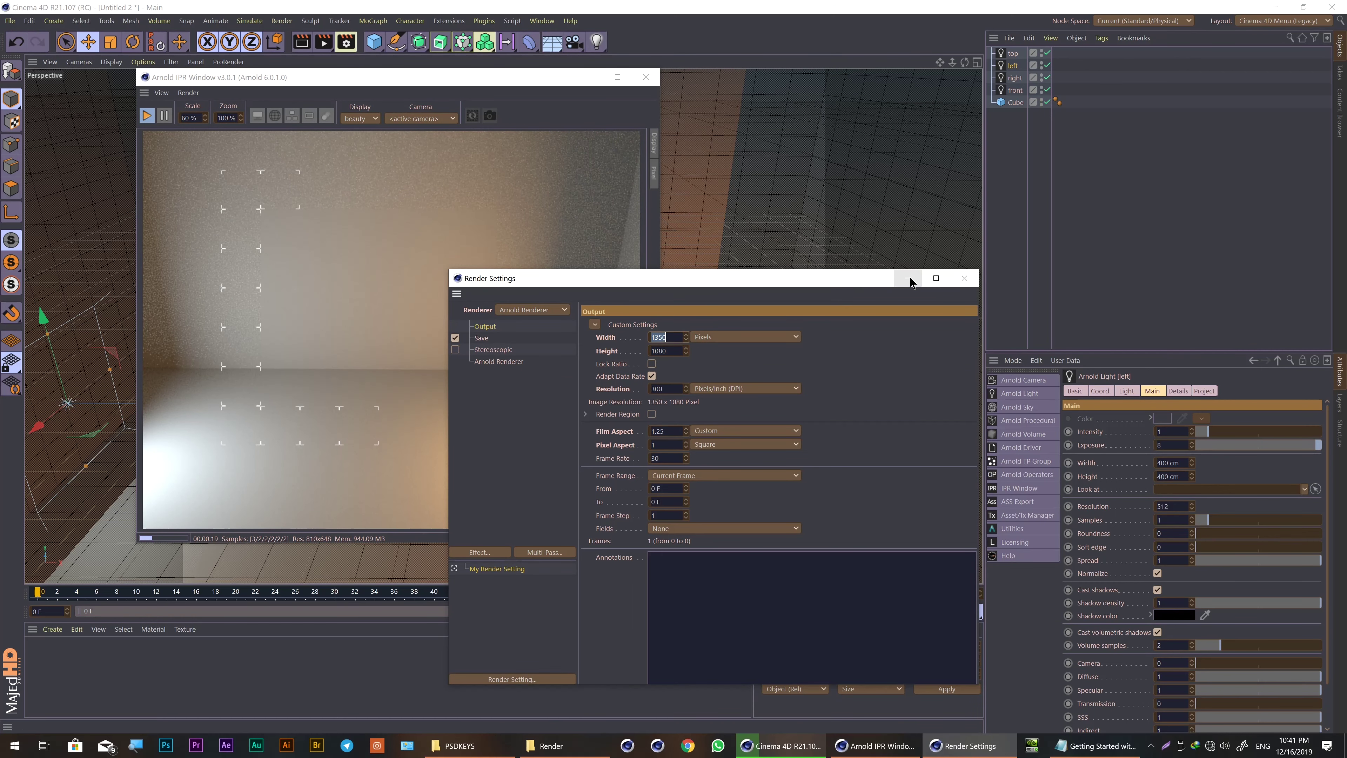
Step: Close Render Settings and dock the IPR preview beside the Object Manager, enlarging its area
{"action": "left_click", "coordinate": [965, 278]}
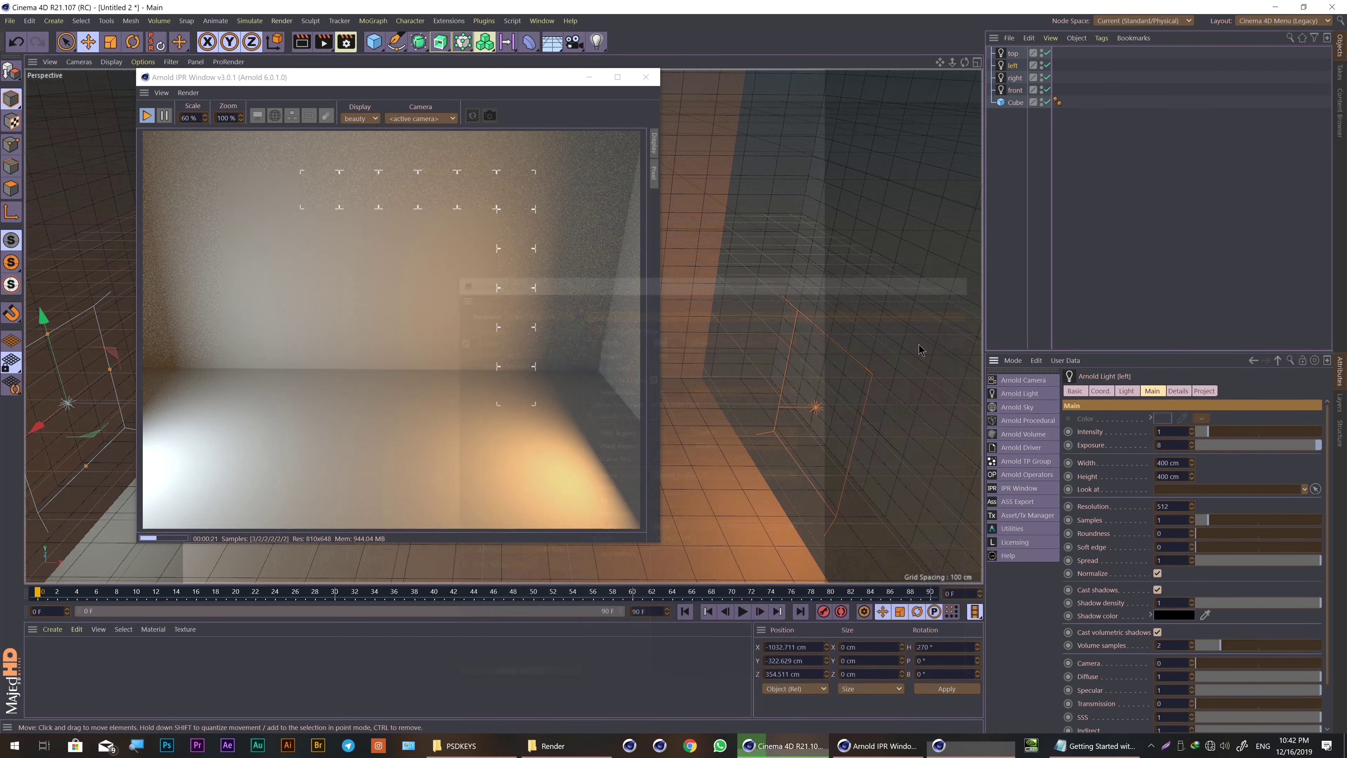
{"action": "left_click_drag", "start_coordinate": [491, 85], "coordinate": [773, 229]}
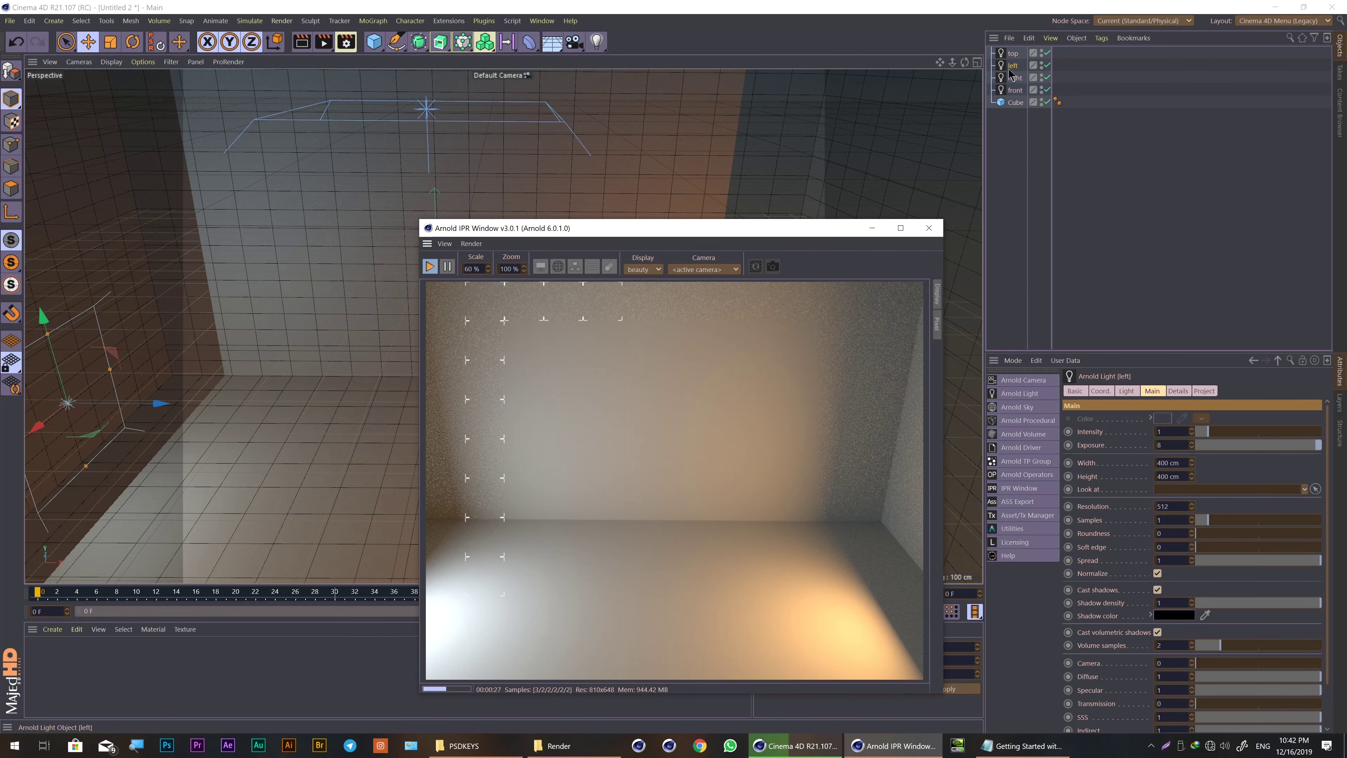
{"action": "left_click_drag", "start_coordinate": [588, 237], "coordinate": [715, 211]}
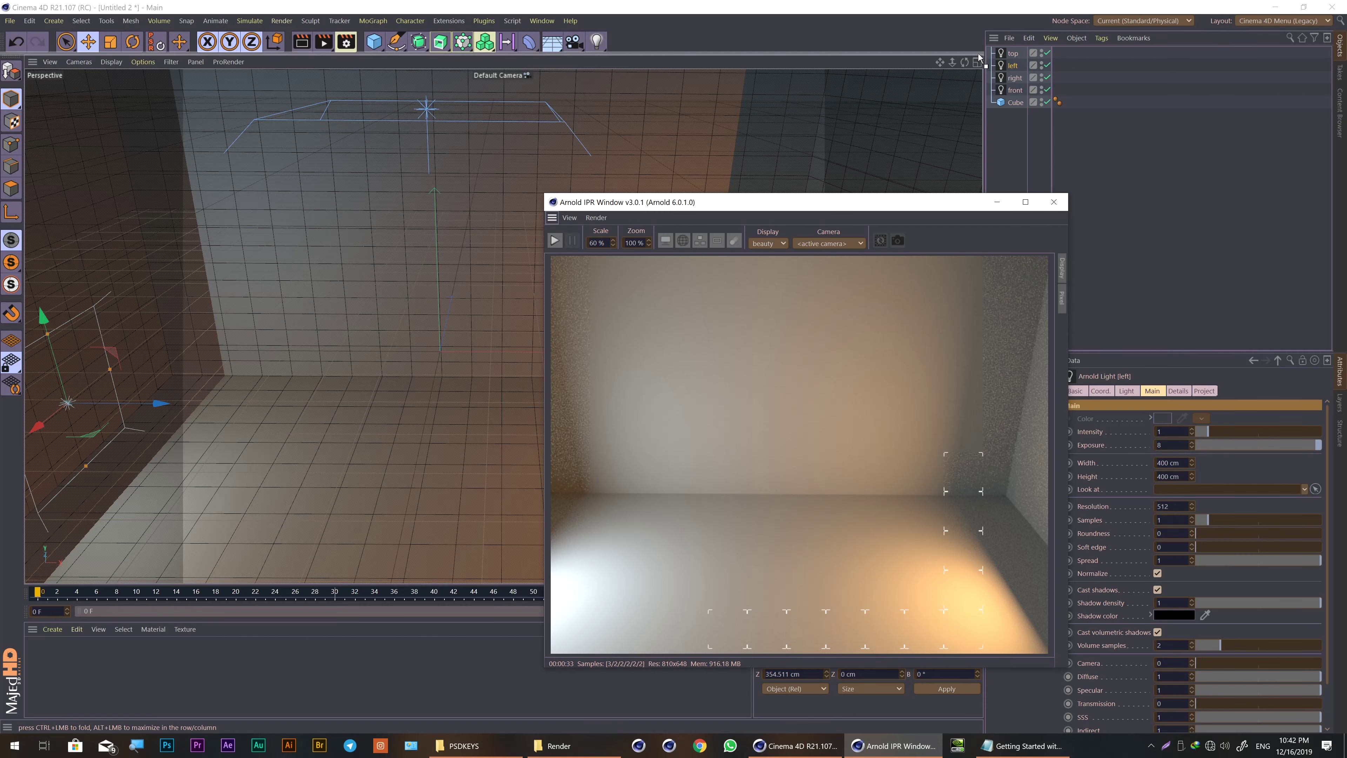
{"action": "left_click_drag", "start_coordinate": [987, 55], "coordinate": [987, 55]}
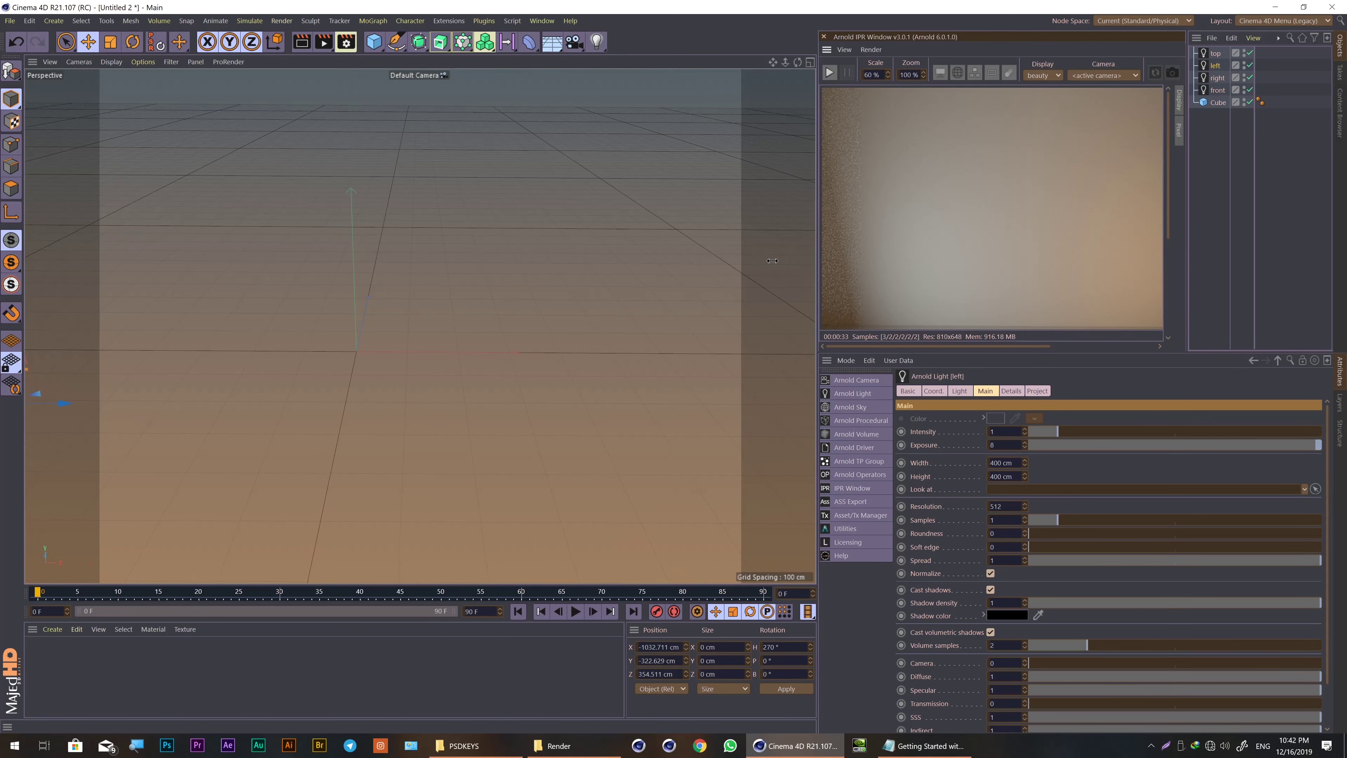
{"action": "left_click_drag", "start_coordinate": [1163, 211], "coordinate": [685, 262]}
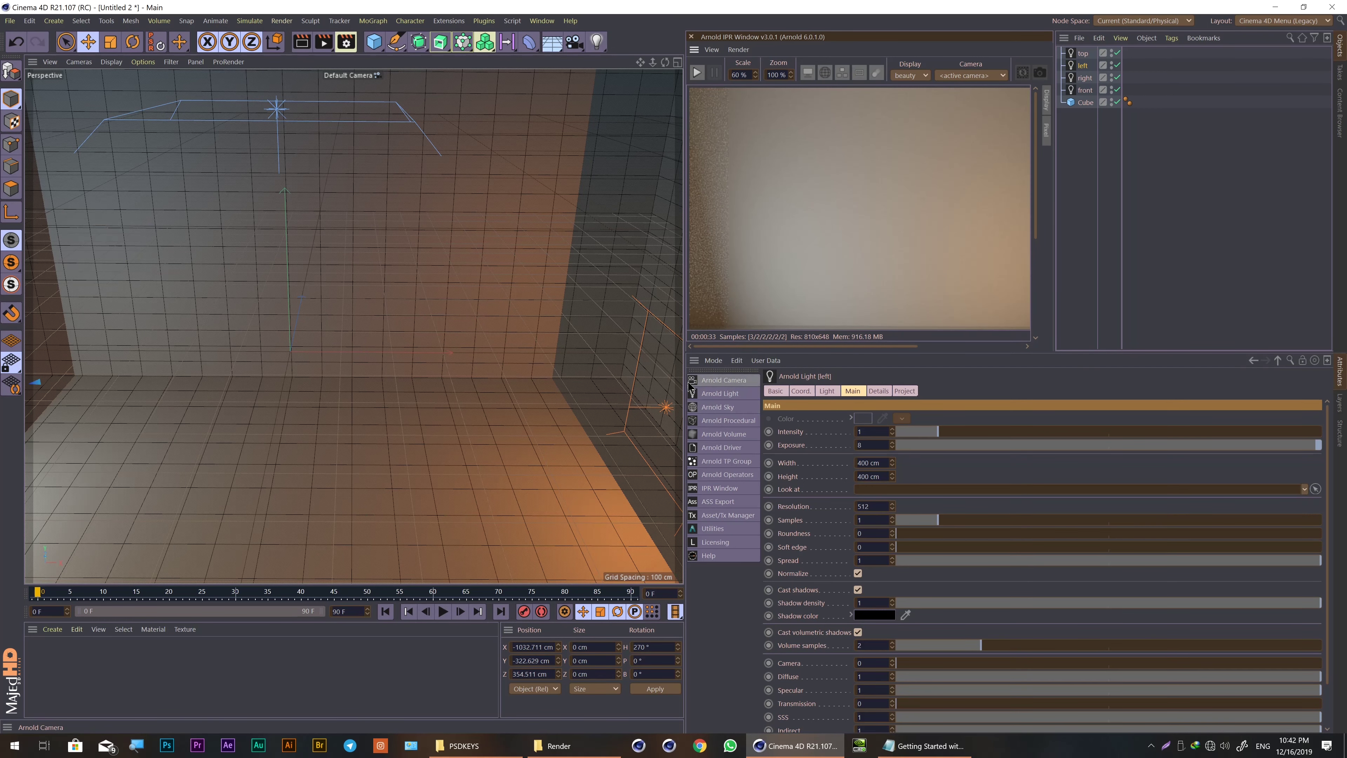
{"action": "left_click_drag", "start_coordinate": [715, 353], "coordinate": [716, 354]}
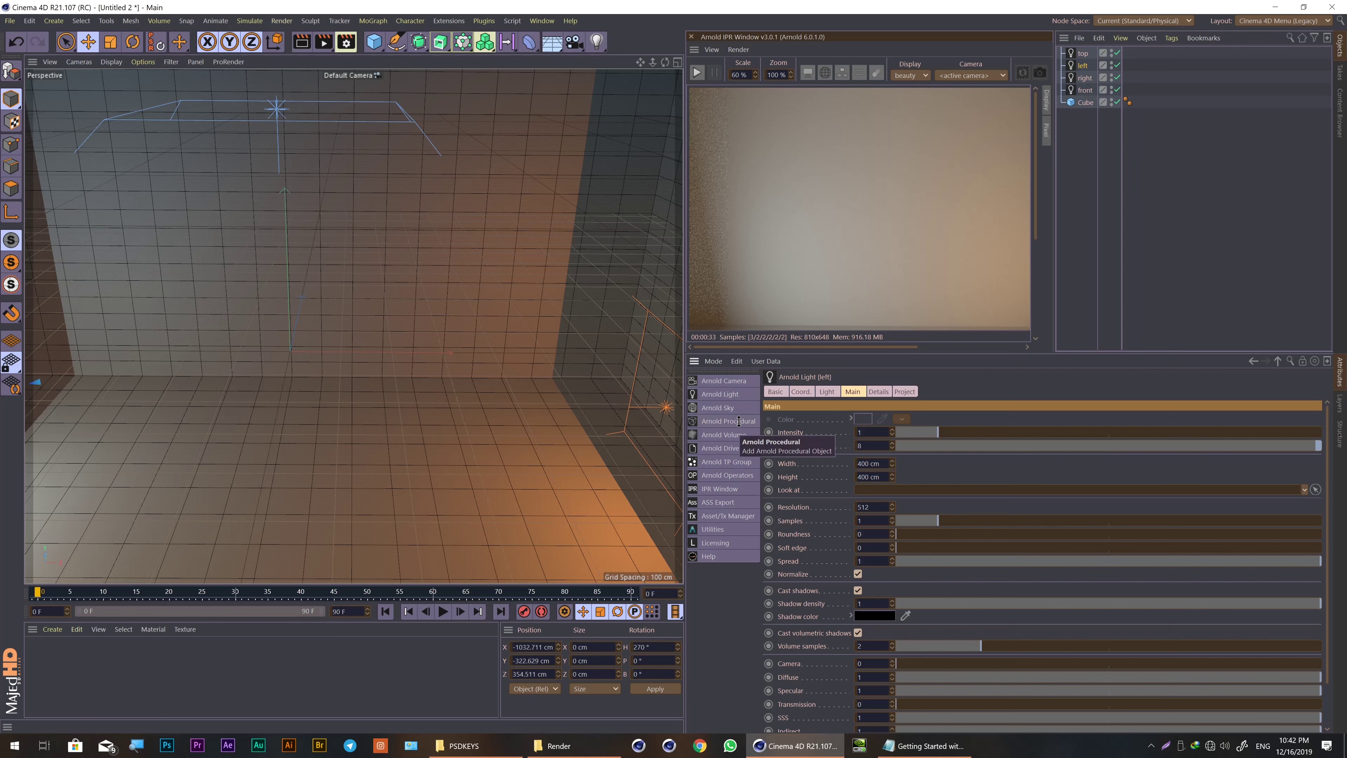
{"action": "left_click_drag", "start_coordinate": [737, 354], "coordinate": [741, 493]}
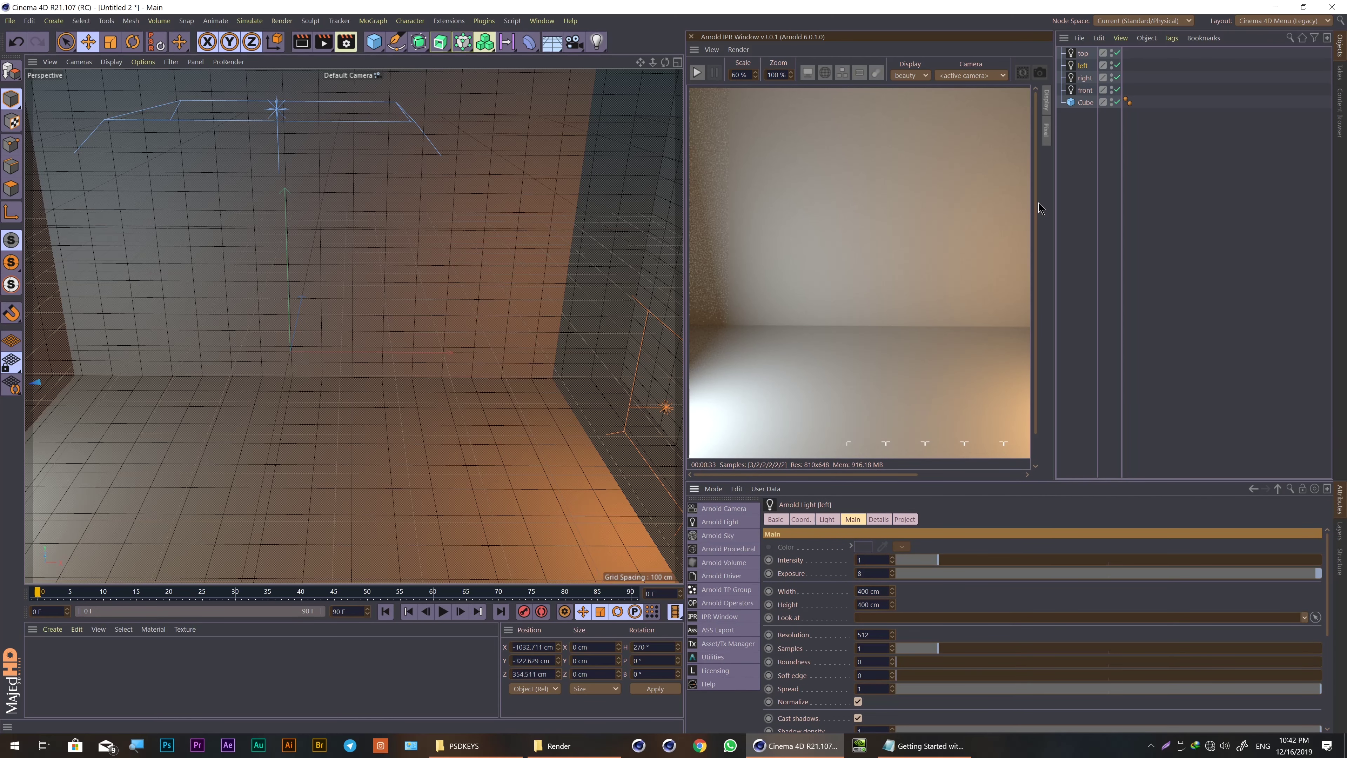
{"action": "left_click_drag", "start_coordinate": [1054, 211], "coordinate": [1108, 213]}
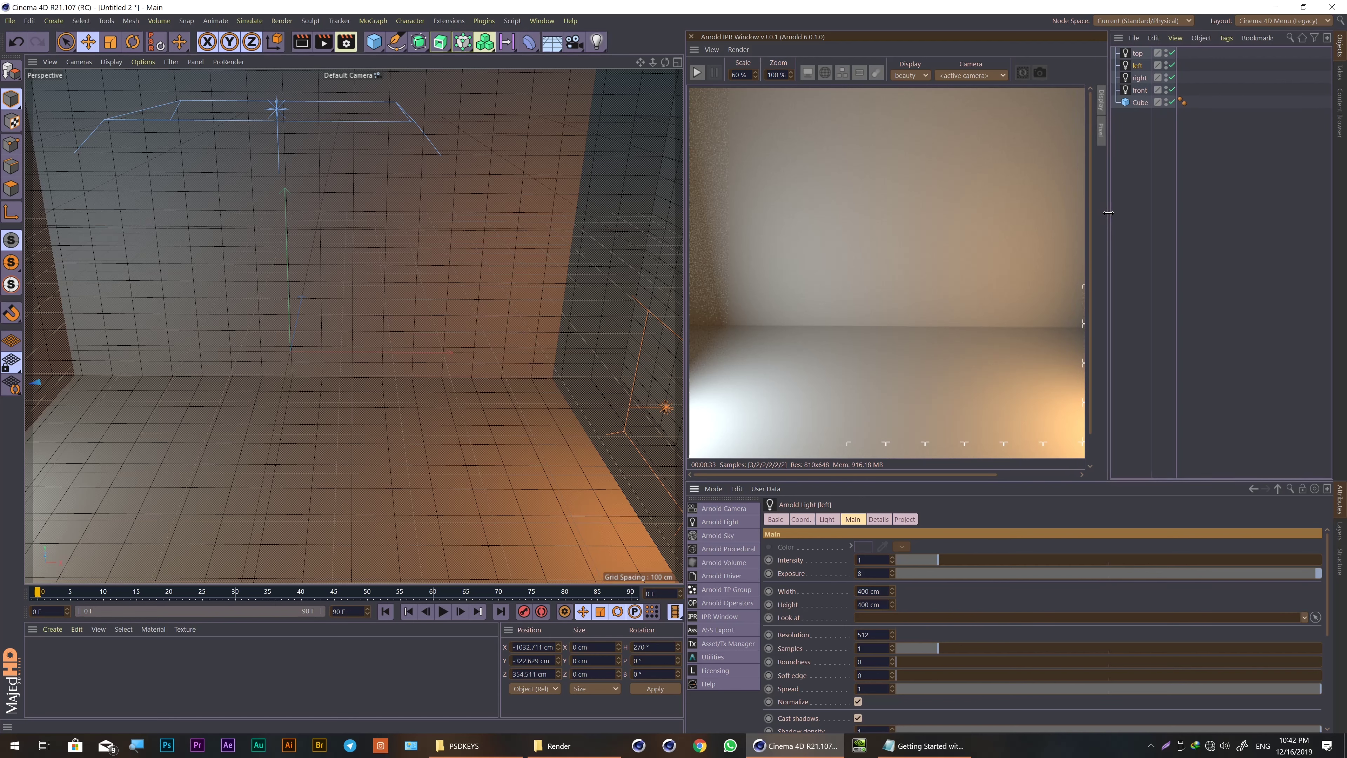
Step: Set the IPR preview scale to 50%
{"action": "left_click", "coordinate": [770, 75]}
{"action": "double_click", "coordinate": [749, 74]}
{"action": "type", "text": "50"}
{"action": "key", "text": "Return"}
Step: Restart the IPR render at 675 × 540 and zoom the viewport toward the back wall
{"action": "left_click", "coordinate": [697, 72]}
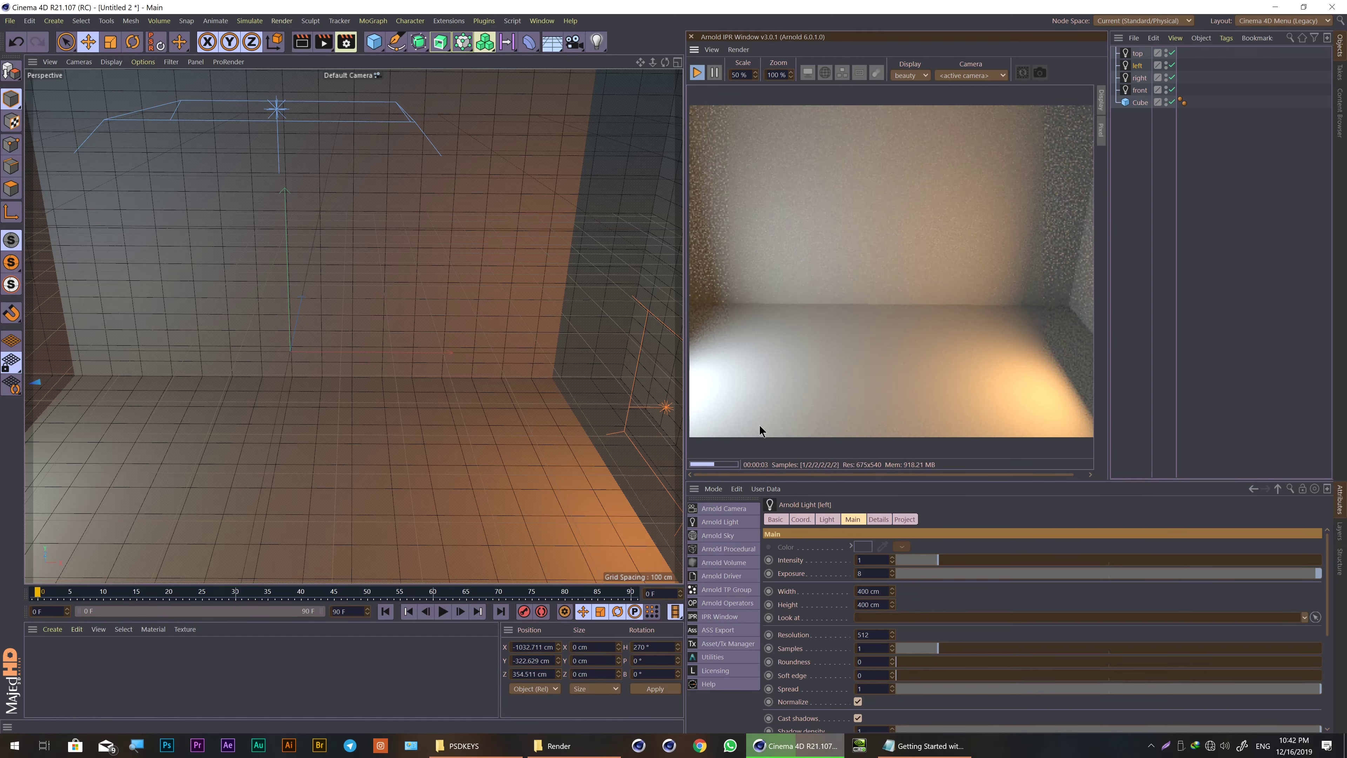
{"action": "scroll", "coordinate": [665, 470], "scroll_direction": "up", "scroll_amount": 2}
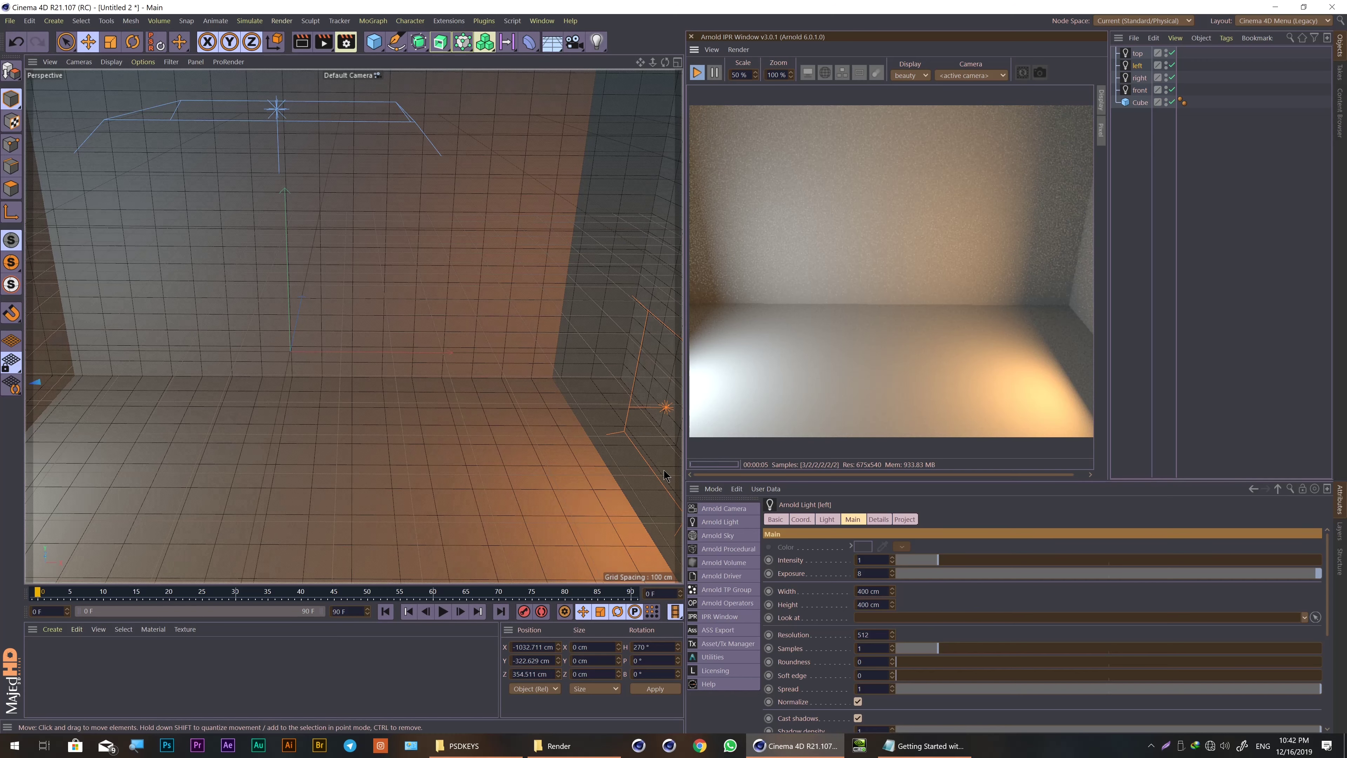
{"action": "scroll", "coordinate": [665, 469], "scroll_direction": "up", "scroll_amount": 2}
{"action": "scroll", "coordinate": [665, 470], "scroll_direction": "up", "scroll_amount": 2}
{"action": "scroll", "coordinate": [663, 469], "scroll_direction": "up", "scroll_amount": 2}
{"action": "scroll", "coordinate": [663, 470], "scroll_direction": "up", "scroll_amount": 2}
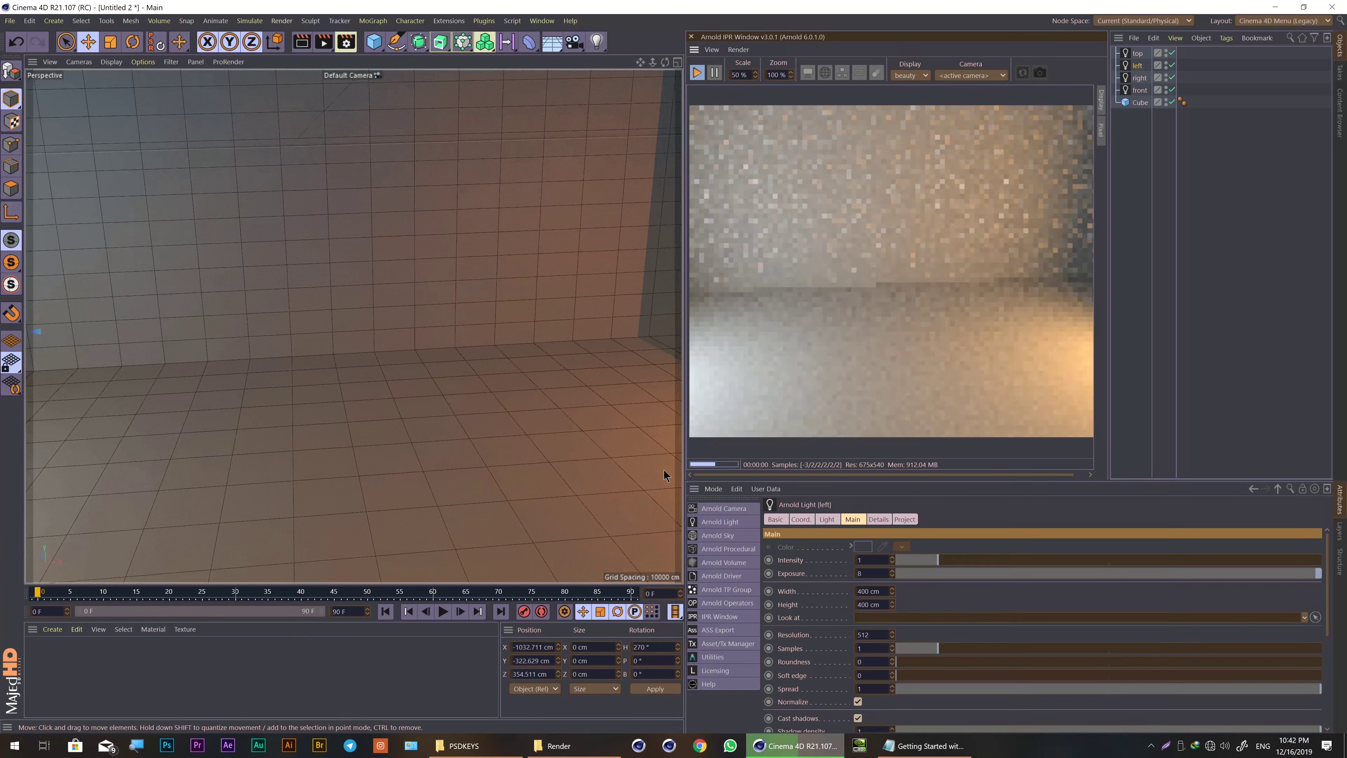
{"action": "scroll", "coordinate": [663, 470], "scroll_direction": "up", "scroll_amount": 2}
{"action": "scroll", "coordinate": [663, 470], "scroll_direction": "up", "scroll_amount": 2}
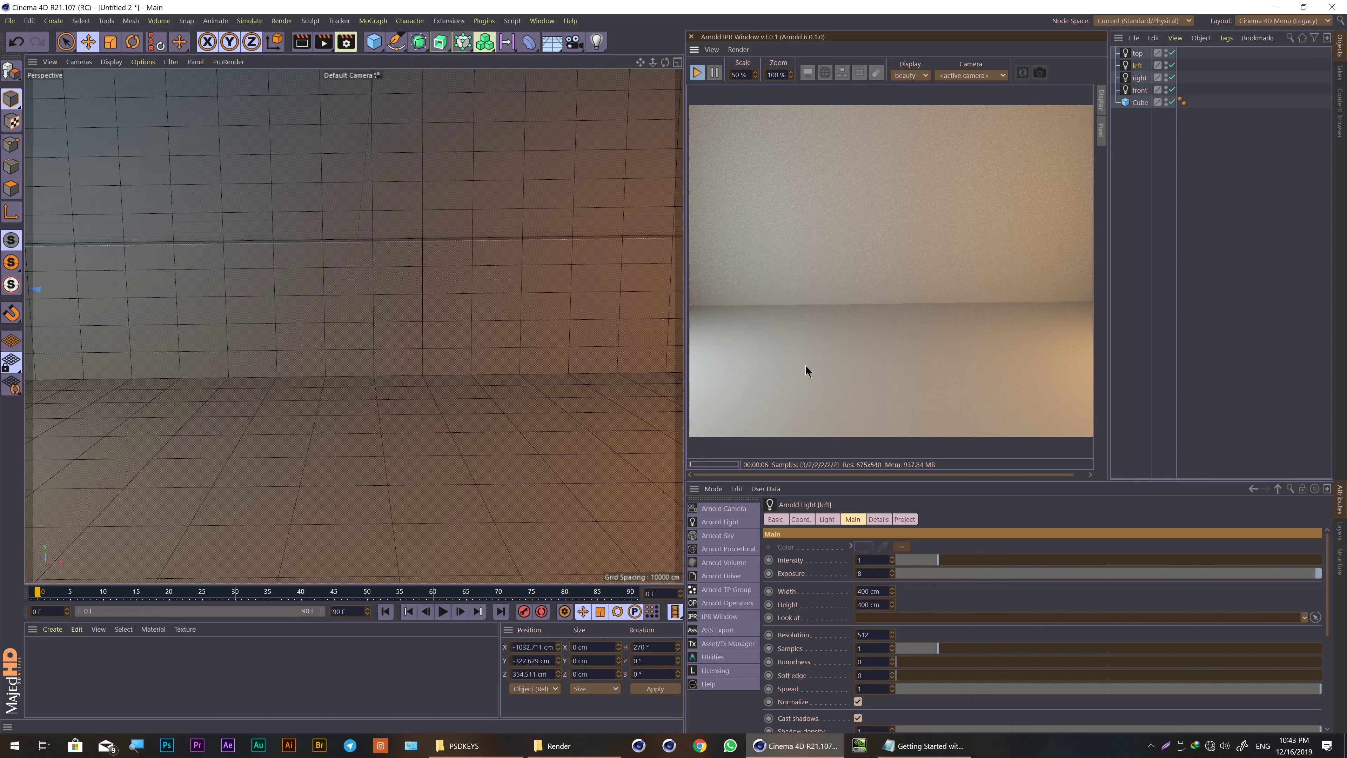
Step: Merge ммм.c4d from the Money Deer Statue folder into the room scene
{"action": "left_click", "coordinate": [713, 490]}
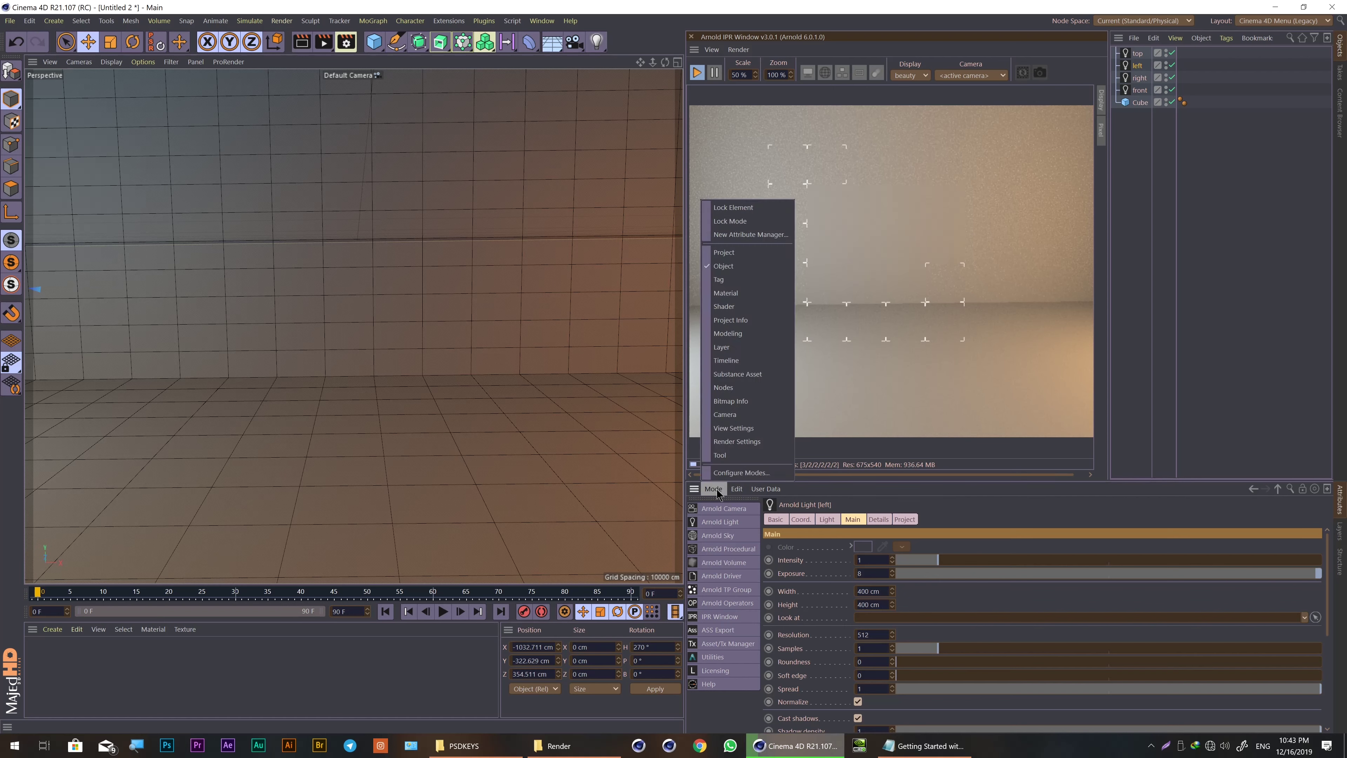
{"action": "mouse_move", "coordinate": [765, 488]}
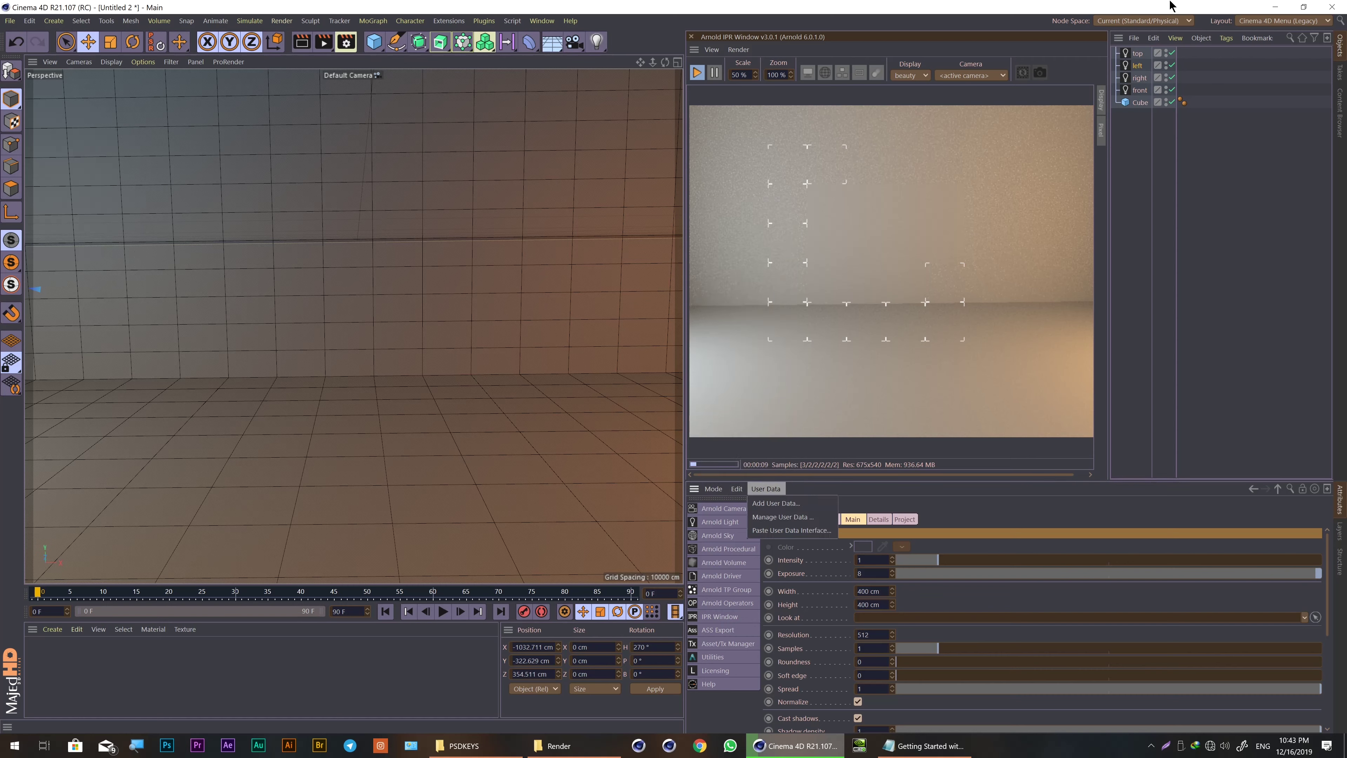
{"action": "left_click", "coordinate": [1133, 41]}
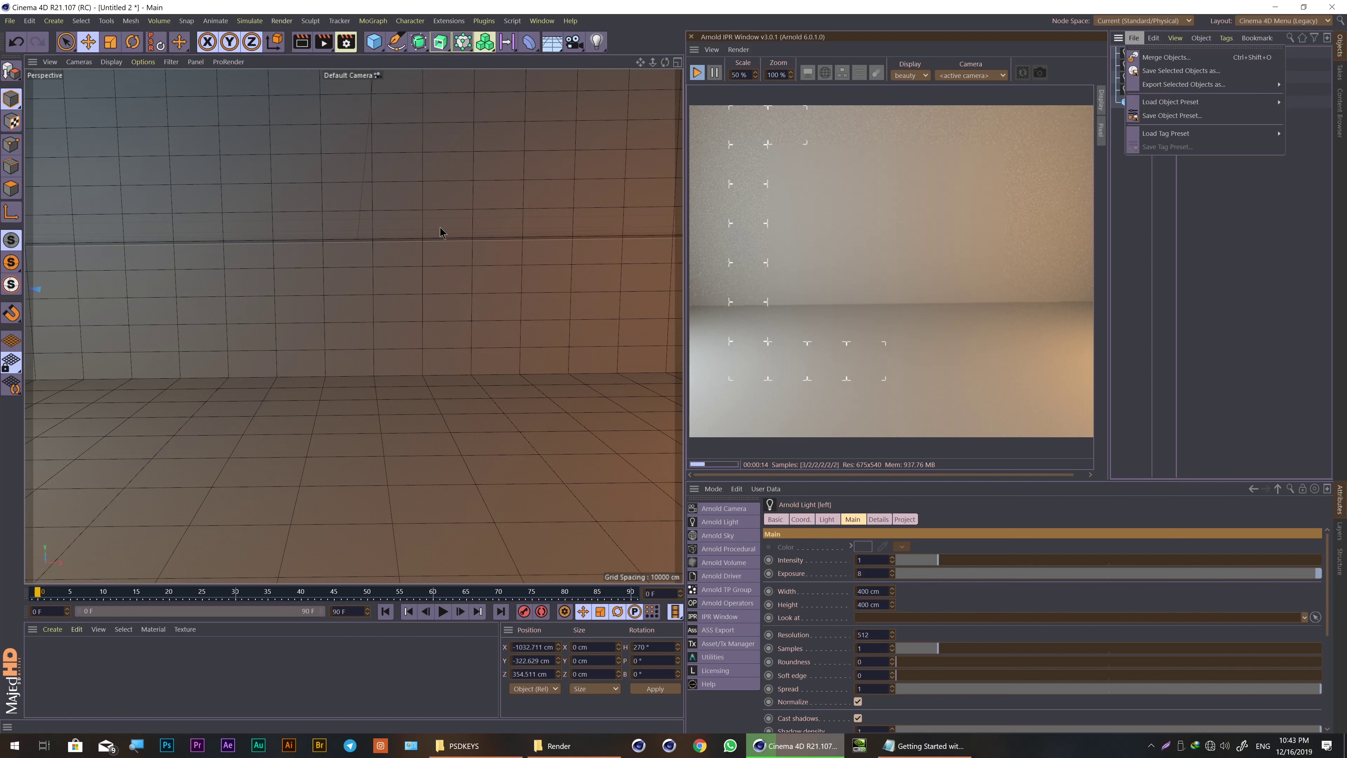
{"action": "left_click", "coordinate": [1134, 40]}
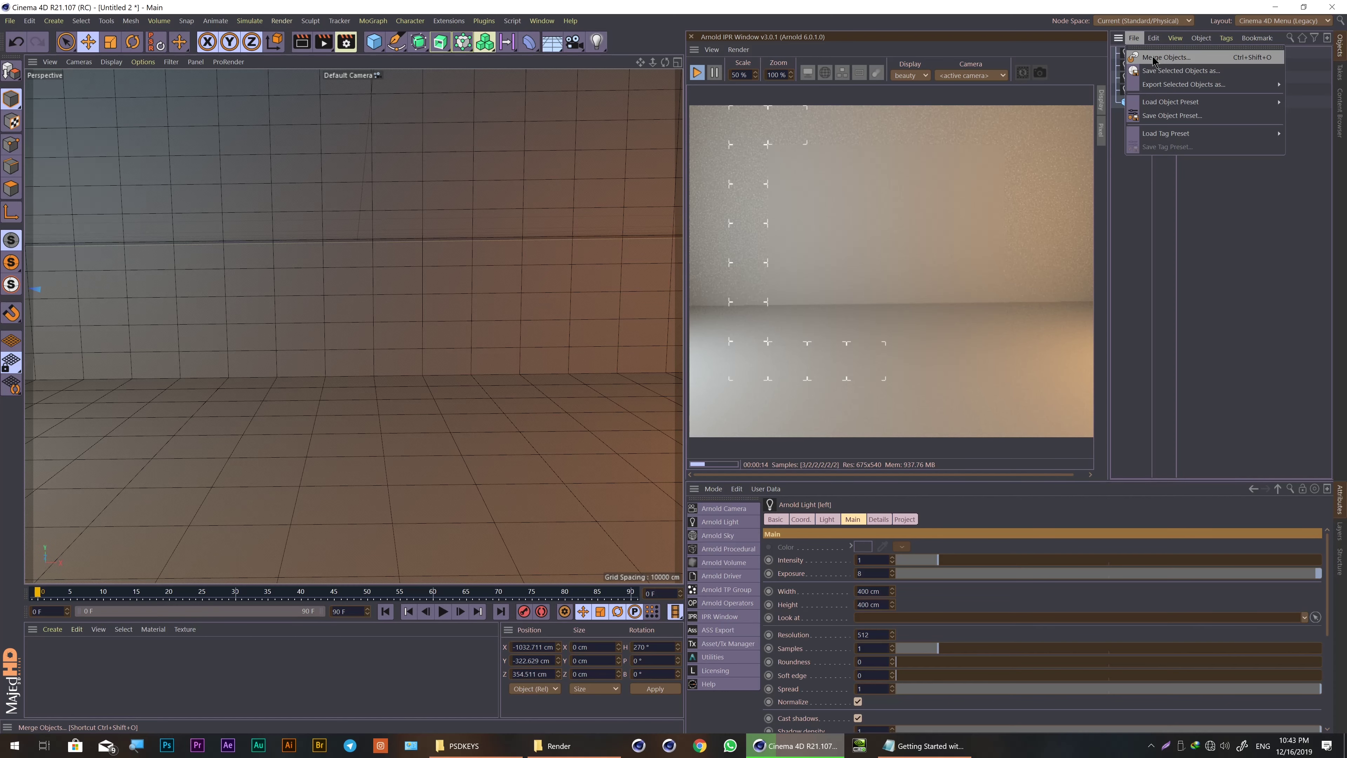
{"action": "left_click", "coordinate": [1153, 57]}
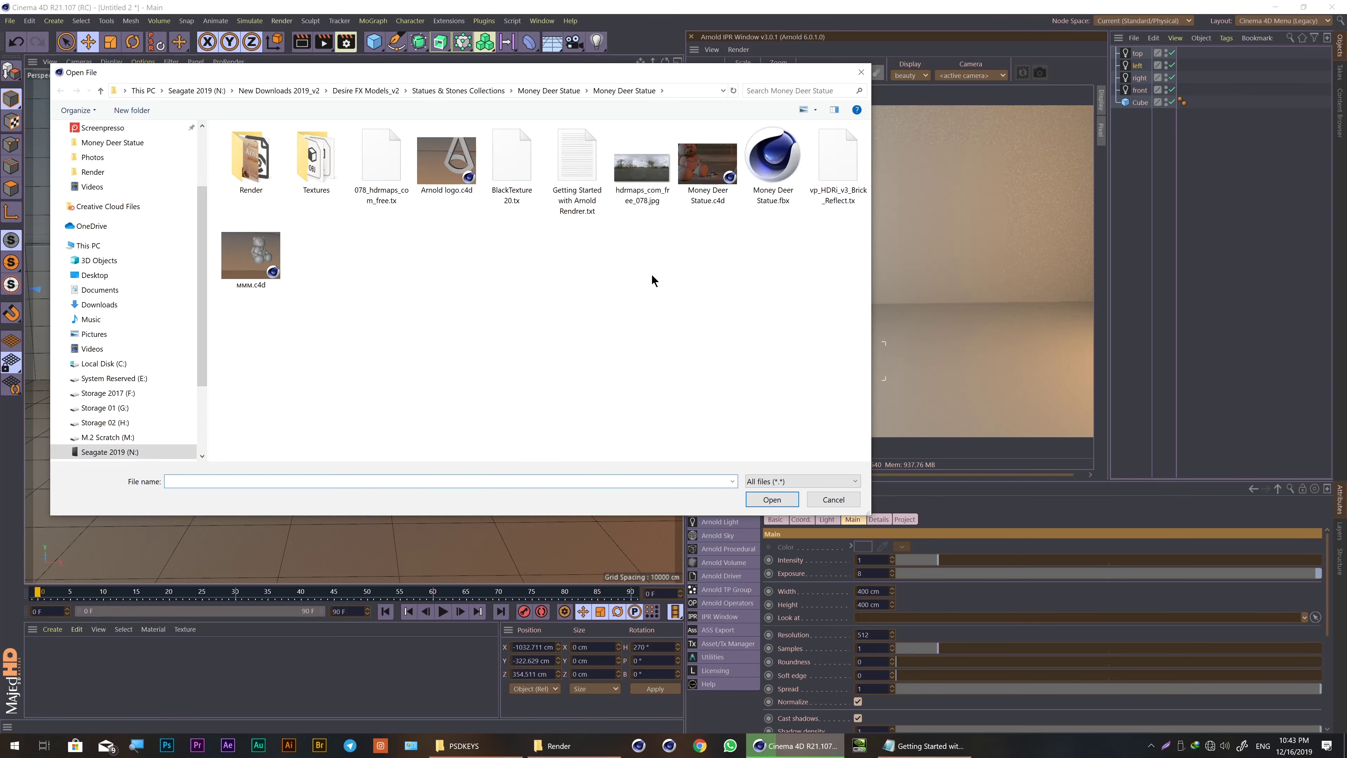
{"action": "left_click", "coordinate": [250, 257]}
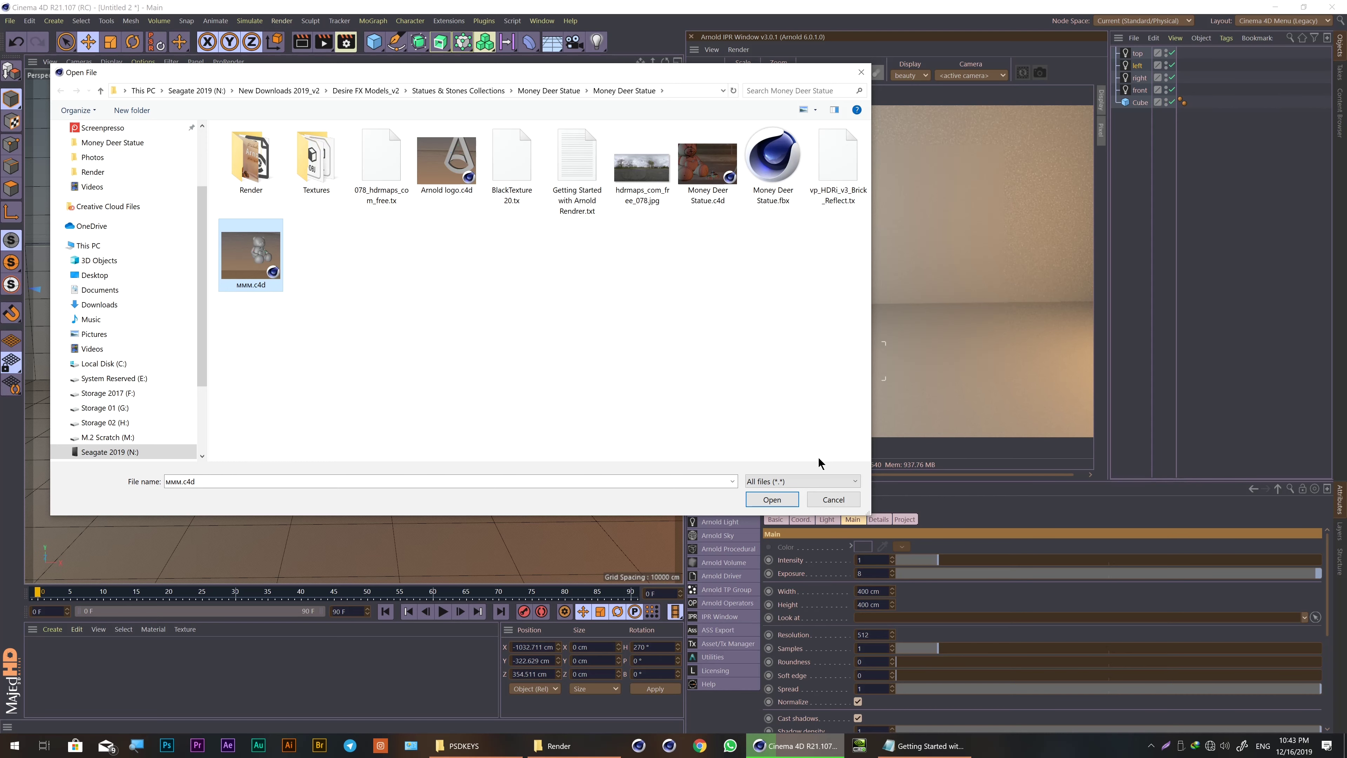
{"action": "left_click", "coordinate": [766, 499]}
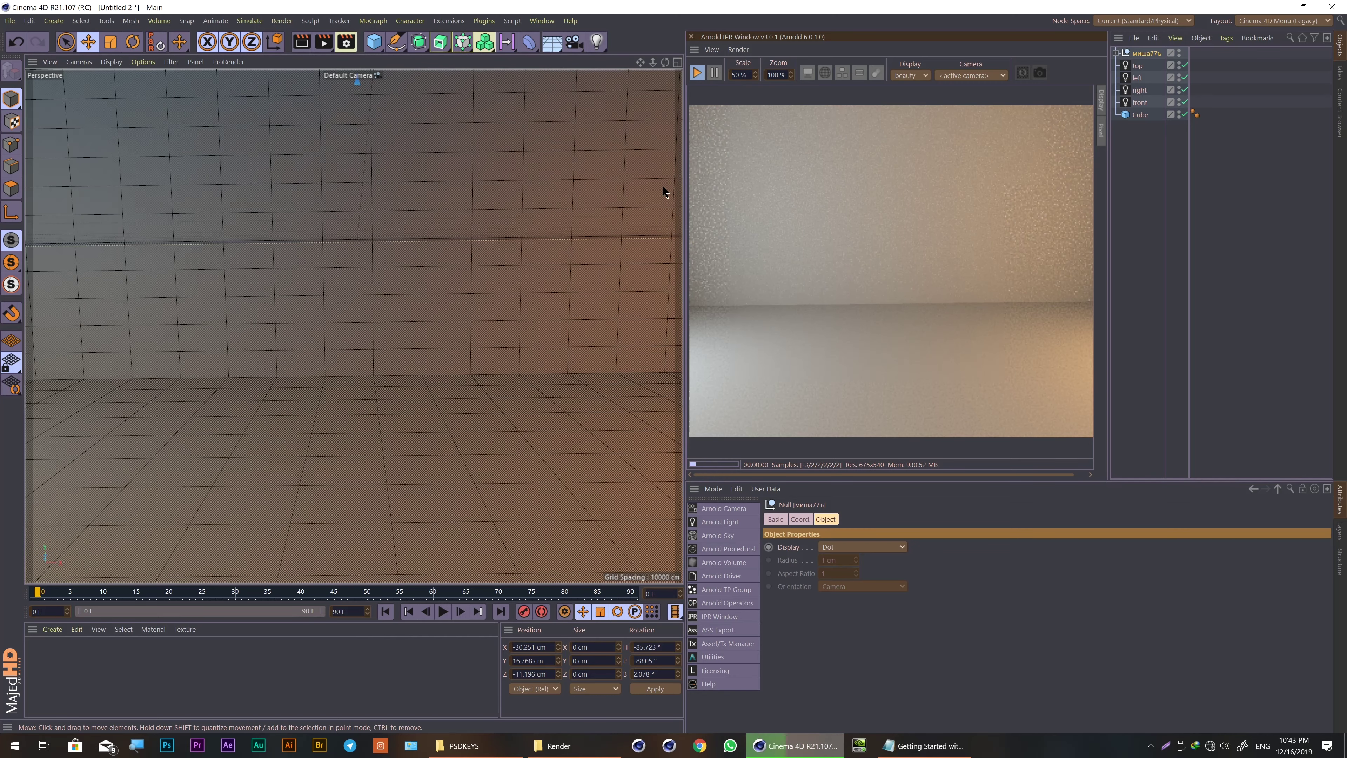
Step: Frame the scene, zoom around the merged null, select the room Cube, and show the Plugins list
{"action": "key", "text": "h"}
{"action": "scroll", "coordinate": [330, 258], "scroll_direction": "up", "scroll_amount": 5}
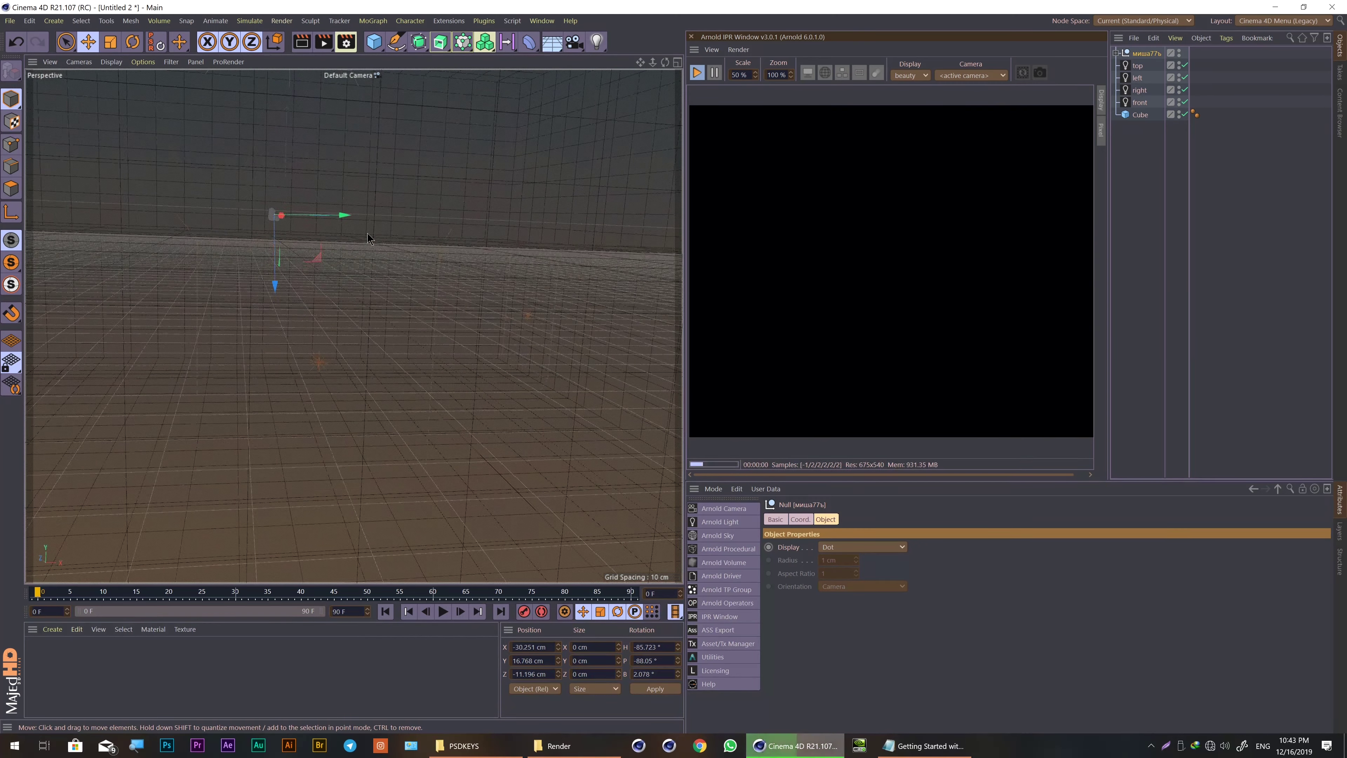
{"action": "scroll", "coordinate": [330, 258], "scroll_direction": "up", "scroll_amount": 4}
{"action": "scroll", "coordinate": [330, 258], "scroll_direction": "up", "scroll_amount": 2}
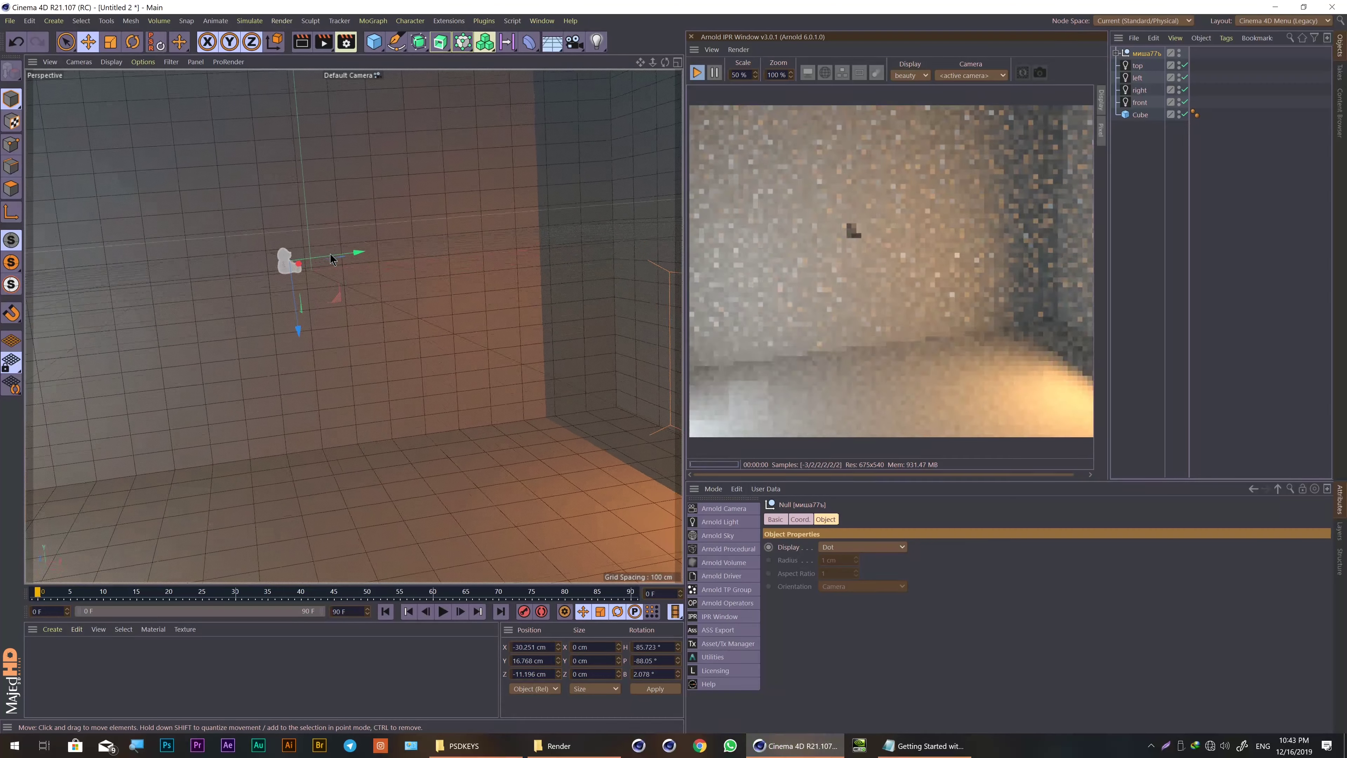
{"action": "scroll", "coordinate": [331, 259], "scroll_direction": "up", "scroll_amount": 2}
{"action": "scroll", "coordinate": [331, 258], "scroll_direction": "down", "scroll_amount": 2}
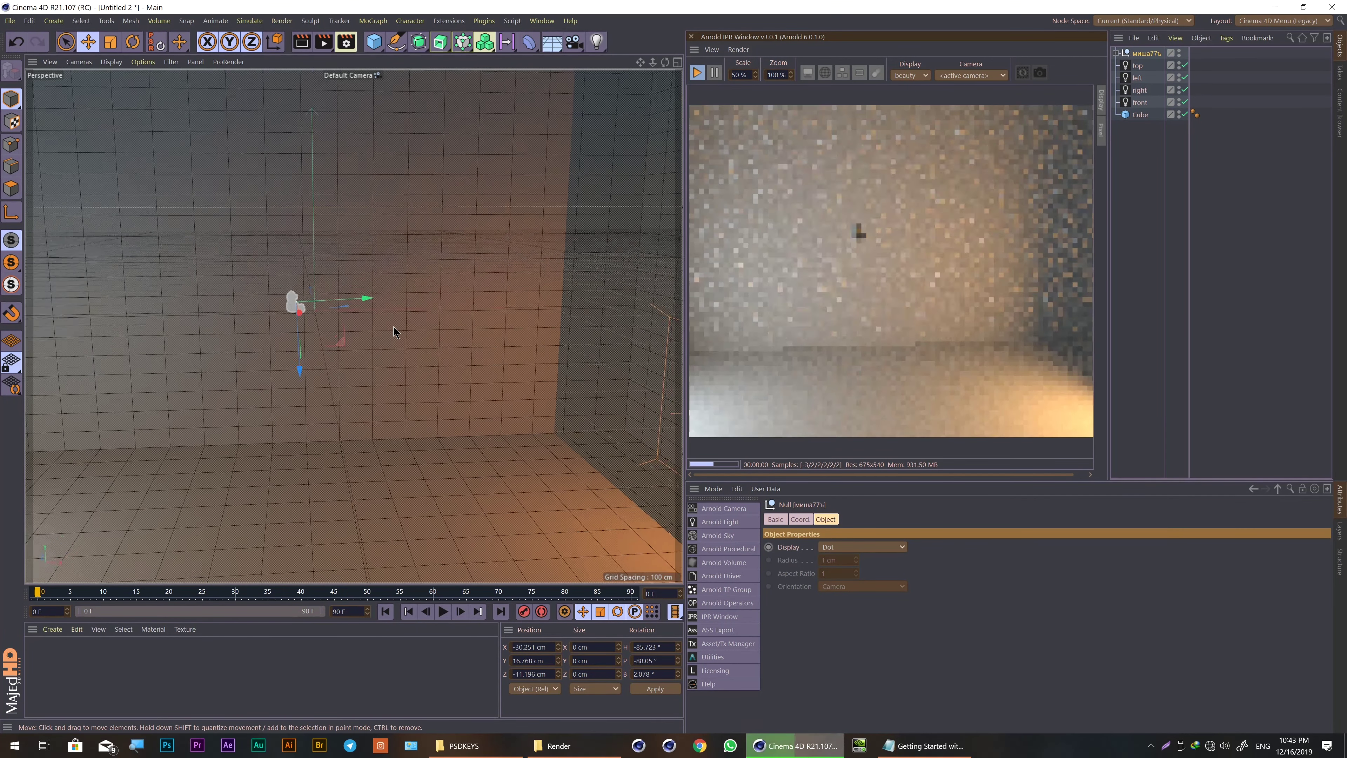
{"action": "scroll", "coordinate": [393, 326], "scroll_direction": "down", "scroll_amount": 5}
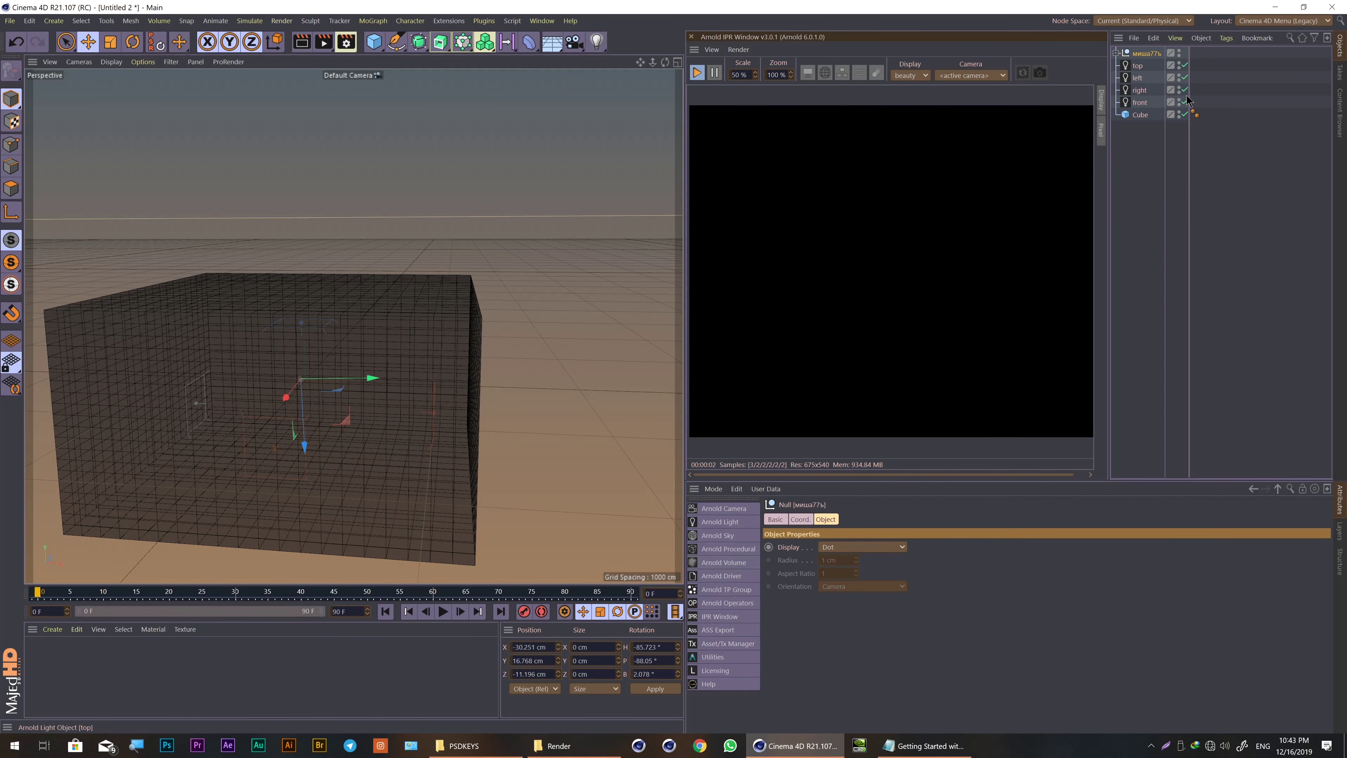
{"action": "left_click", "coordinate": [1140, 114]}
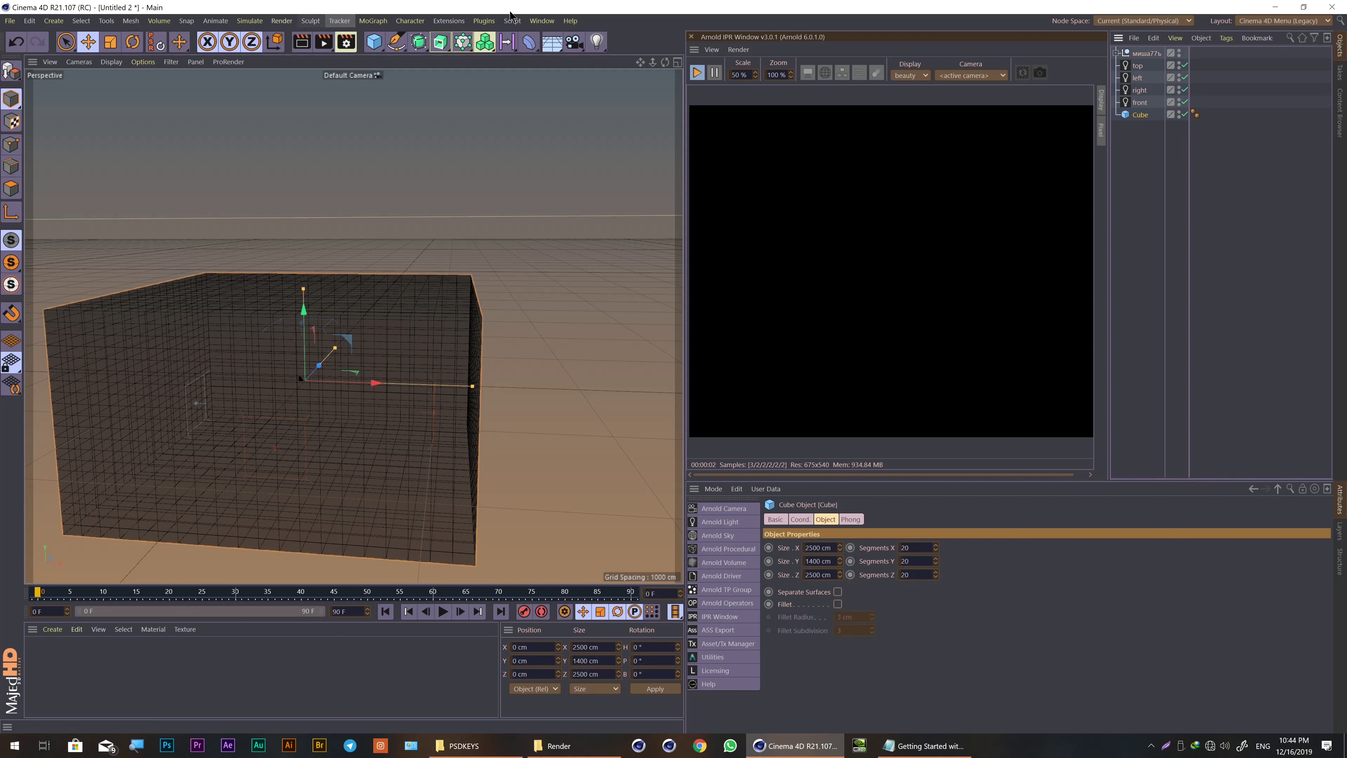
{"action": "left_click", "coordinate": [484, 20]}
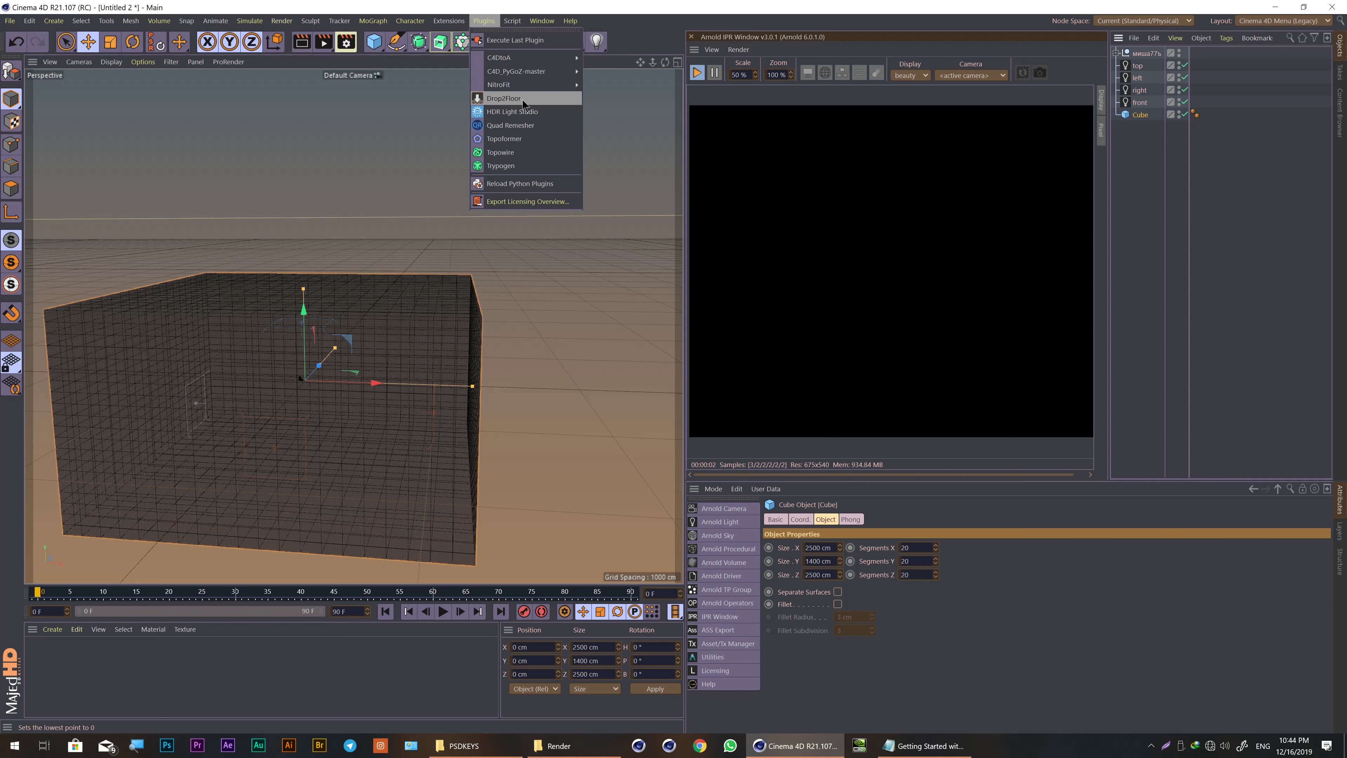
Step: Drop the room onto the floor with Drop2Floor and select the four Arnold lights together
{"action": "left_click", "coordinate": [502, 100]}
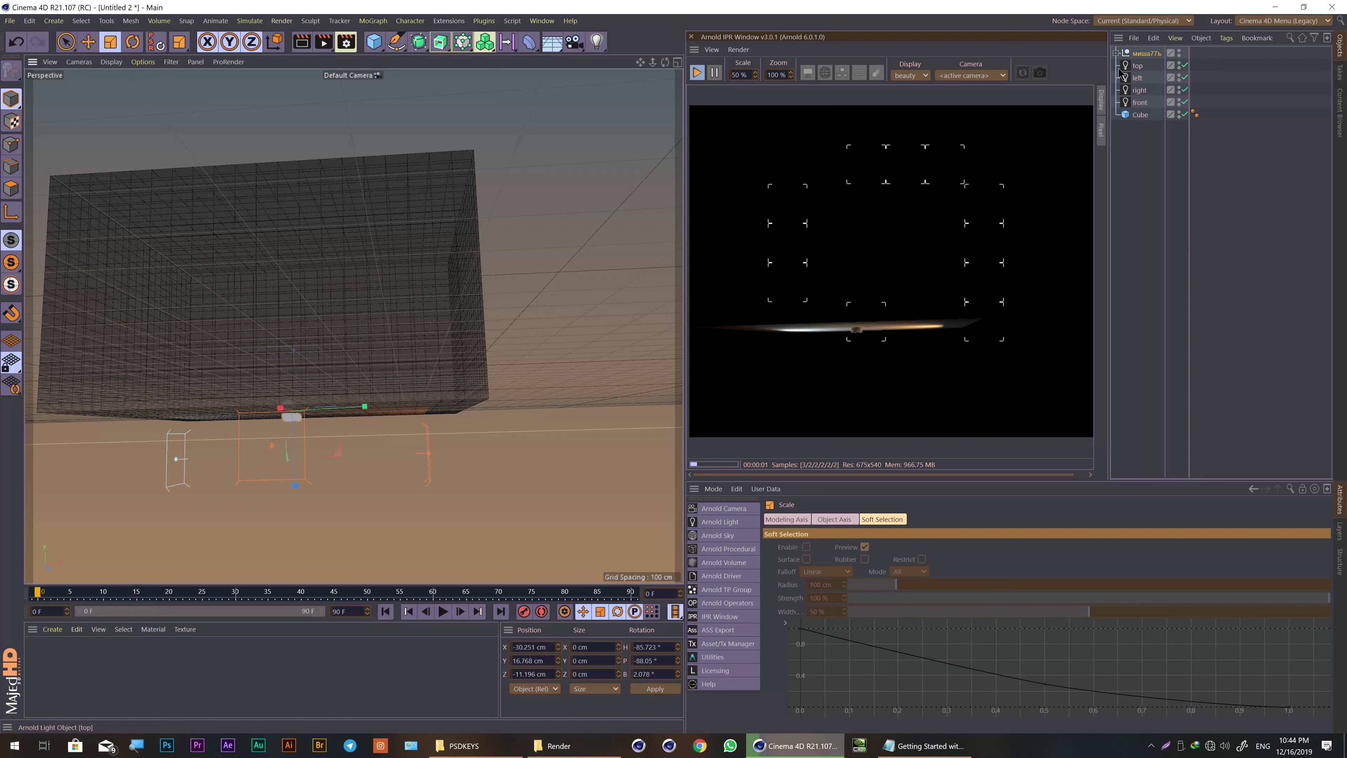
{"action": "left_click", "coordinate": [1137, 65]}
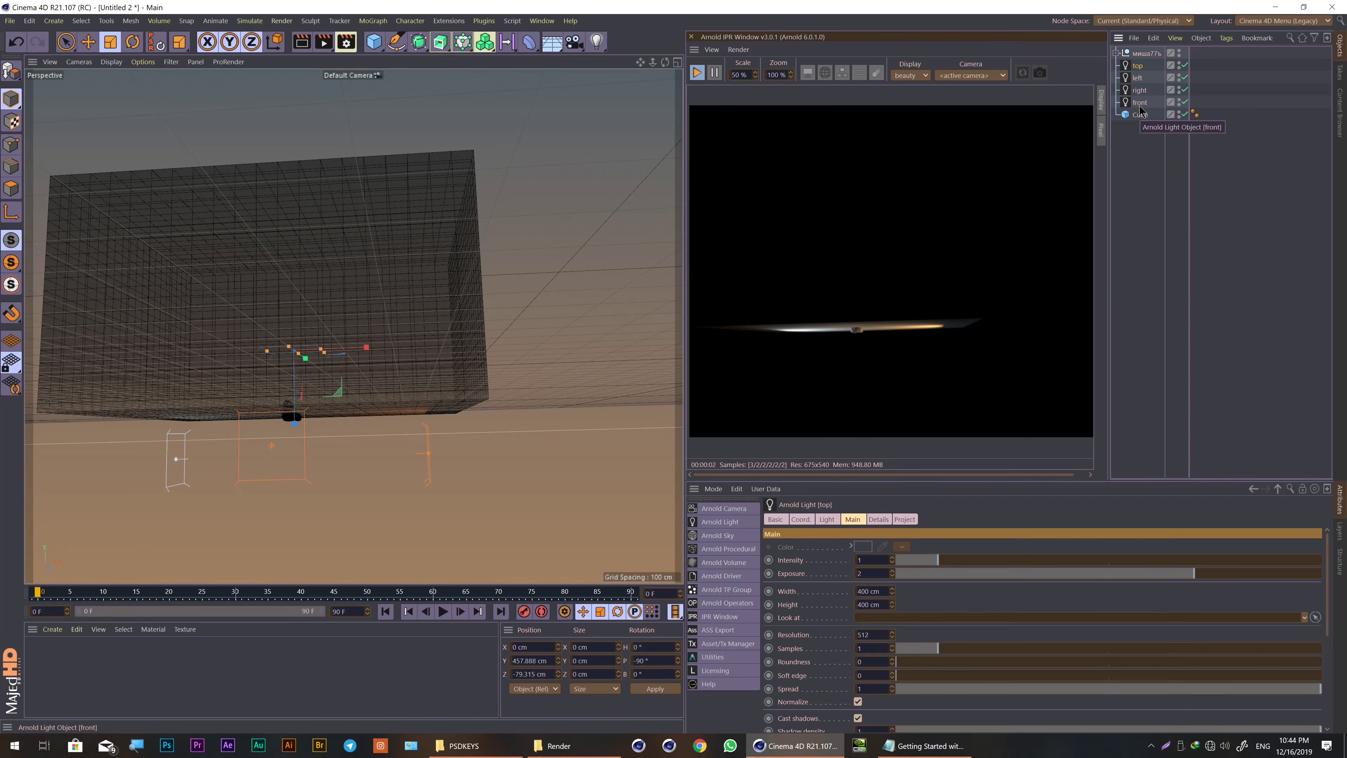
{"action": "left_click", "coordinate": [1139, 104], "text": "shift"}
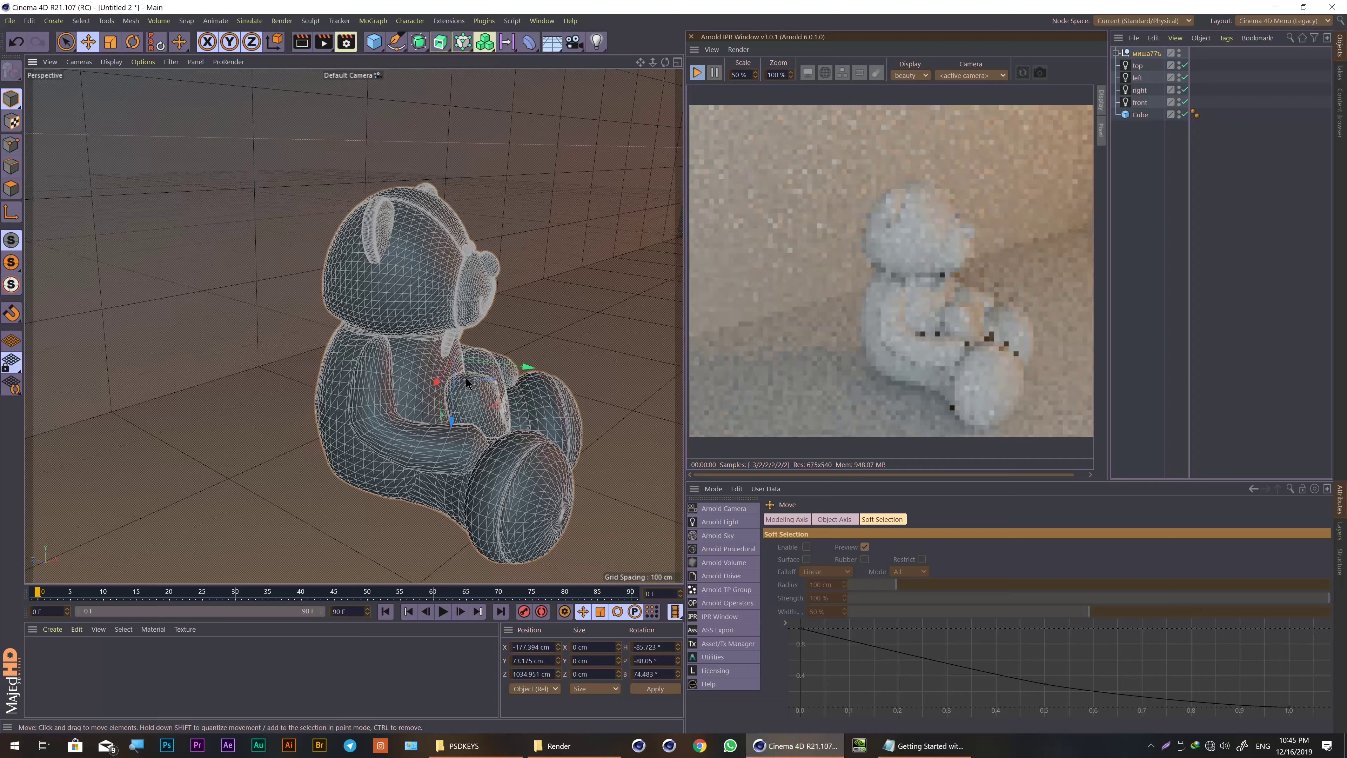
Step: Orbit the perspective view to face the teddy bear seated against the wall
{"action": "mouse_move", "coordinate": [466, 377]}
{"action": "left_mouse_down", "text": "alt"}
{"action": "mouse_move", "coordinate": [529, 345]}
{"action": "mouse_move", "coordinate": [374, 346]}
{"action": "mouse_move", "coordinate": [340, 361]}
{"action": "mouse_move", "coordinate": [384, 343]}
{"action": "mouse_move", "coordinate": [411, 350]}
{"action": "left_mouse_up", "text": "alt"}
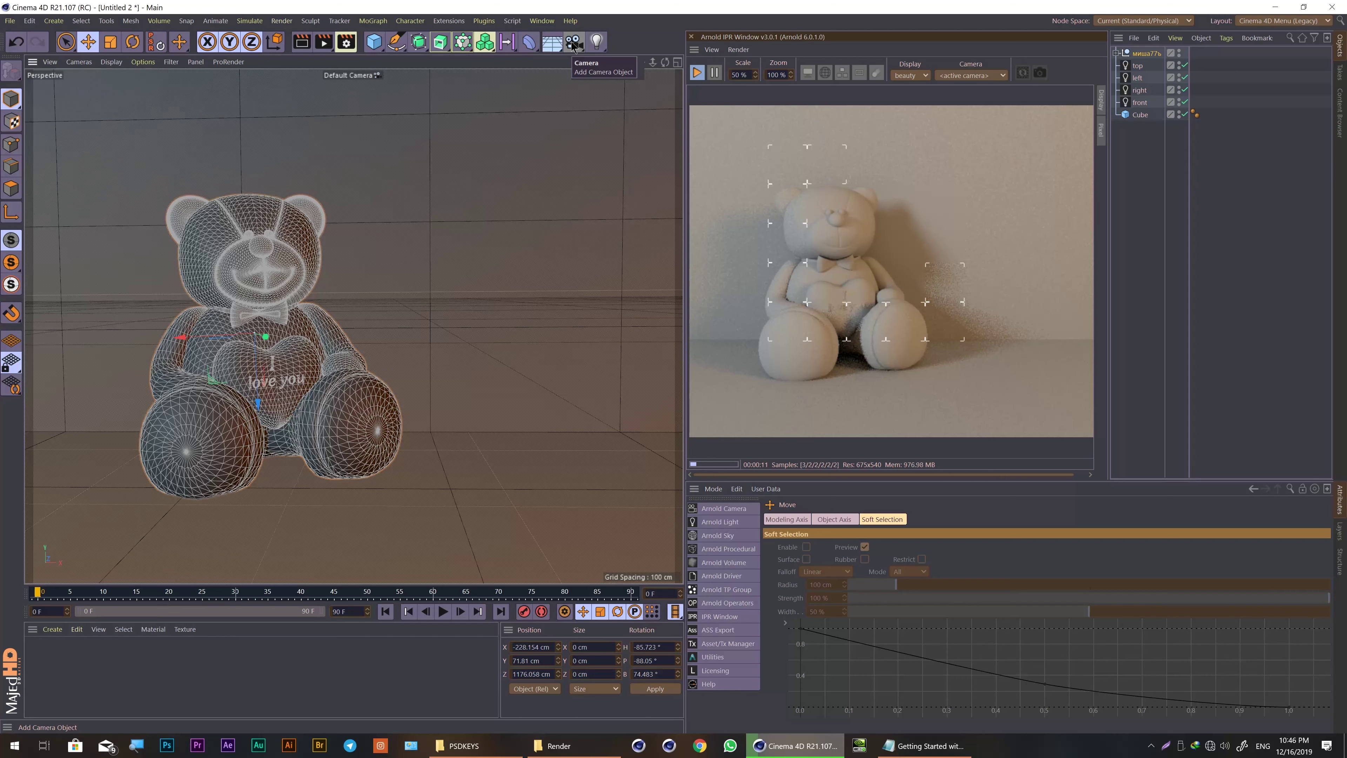
Step: Add an Arnold persp_camera to the scene
{"action": "left_click", "coordinate": [713, 511]}
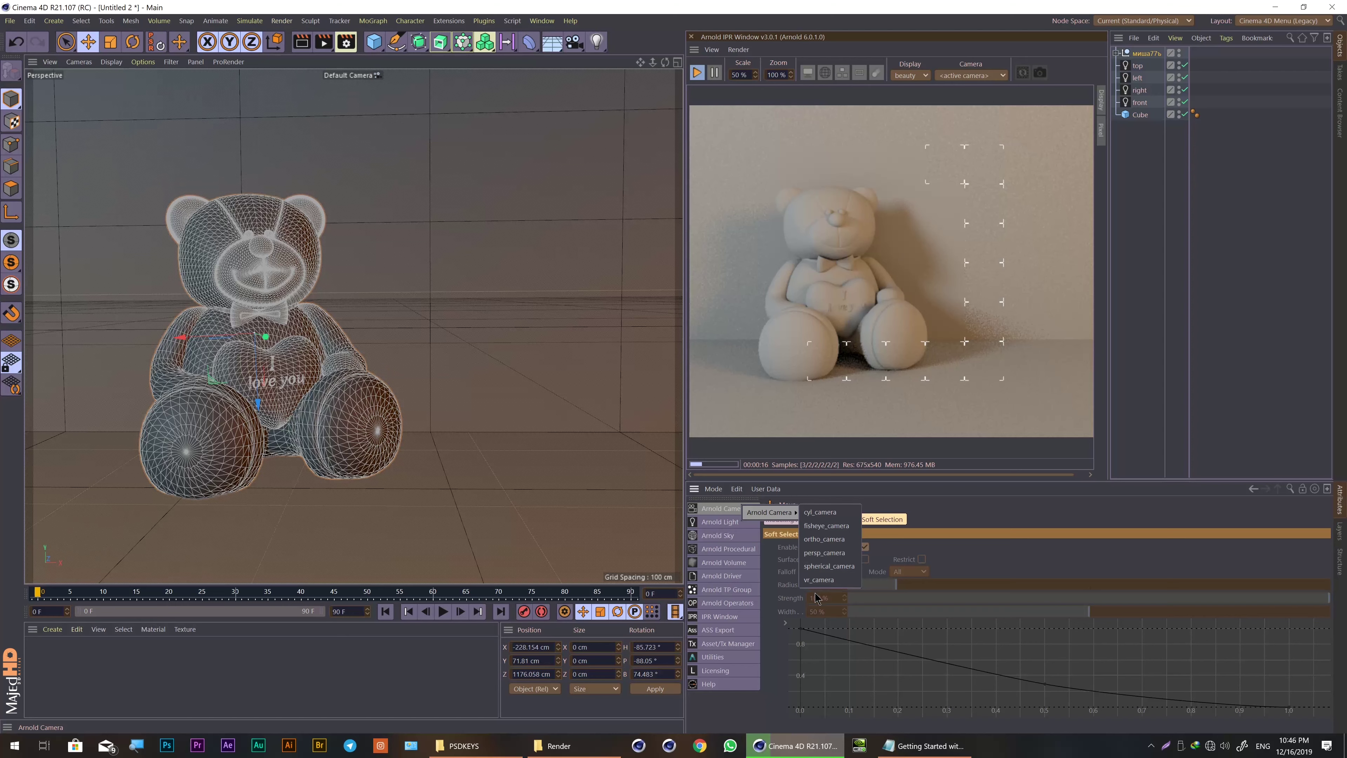
{"action": "left_click", "coordinate": [825, 552]}
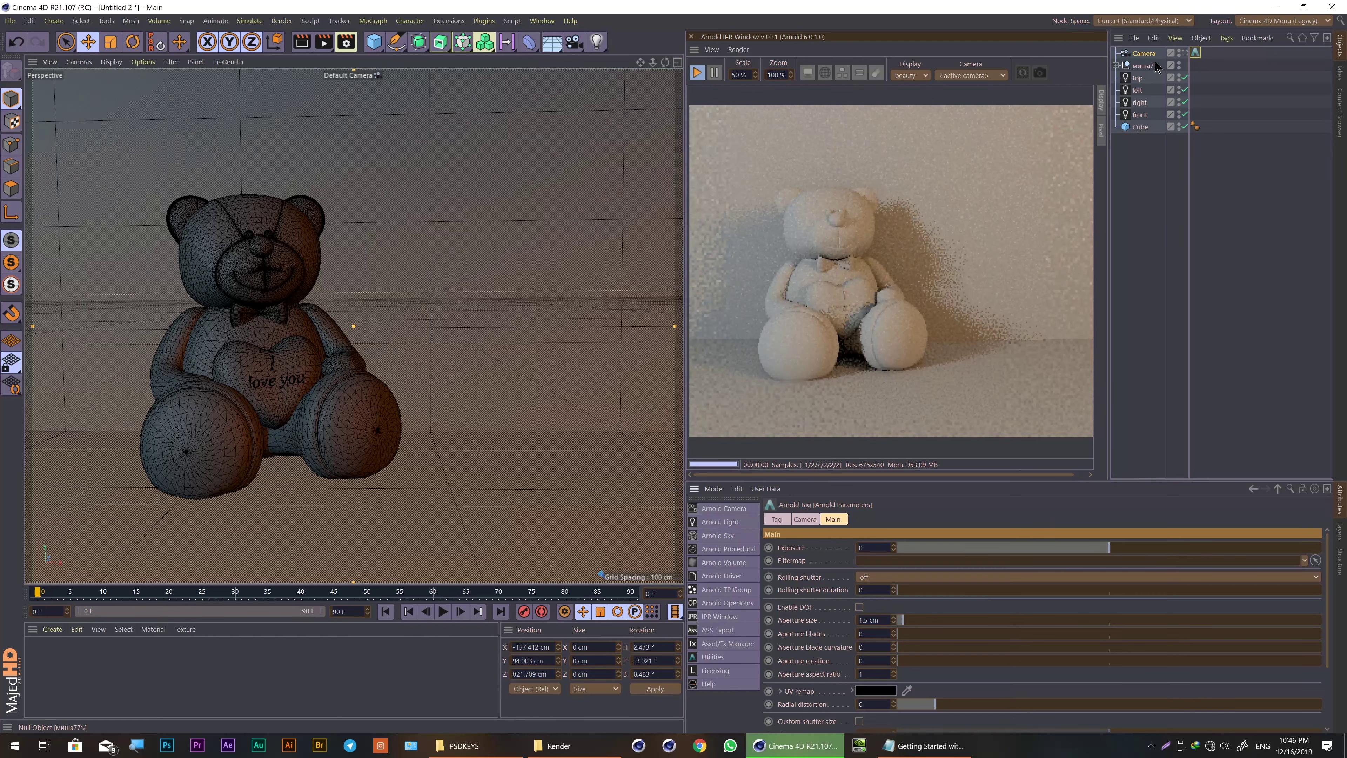
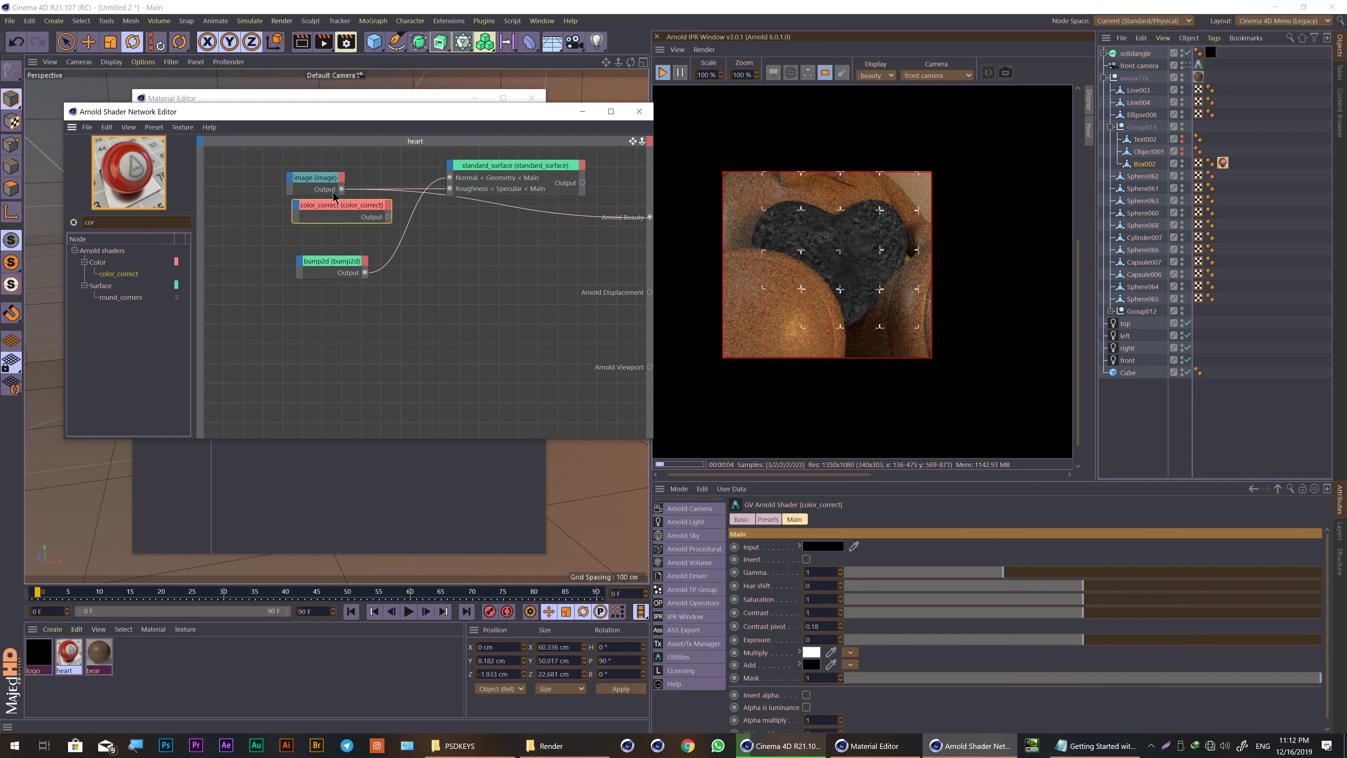
Step: Wire the image texture into color_correct's Main input, then color_correct's output into standard_surface
{"action": "mouse_move", "coordinate": [318, 234]}
{"action": "left_mouse_down"}
{"action": "mouse_move", "coordinate": [342, 189]}
{"action": "mouse_move", "coordinate": [306, 212]}
{"action": "left_mouse_up"}
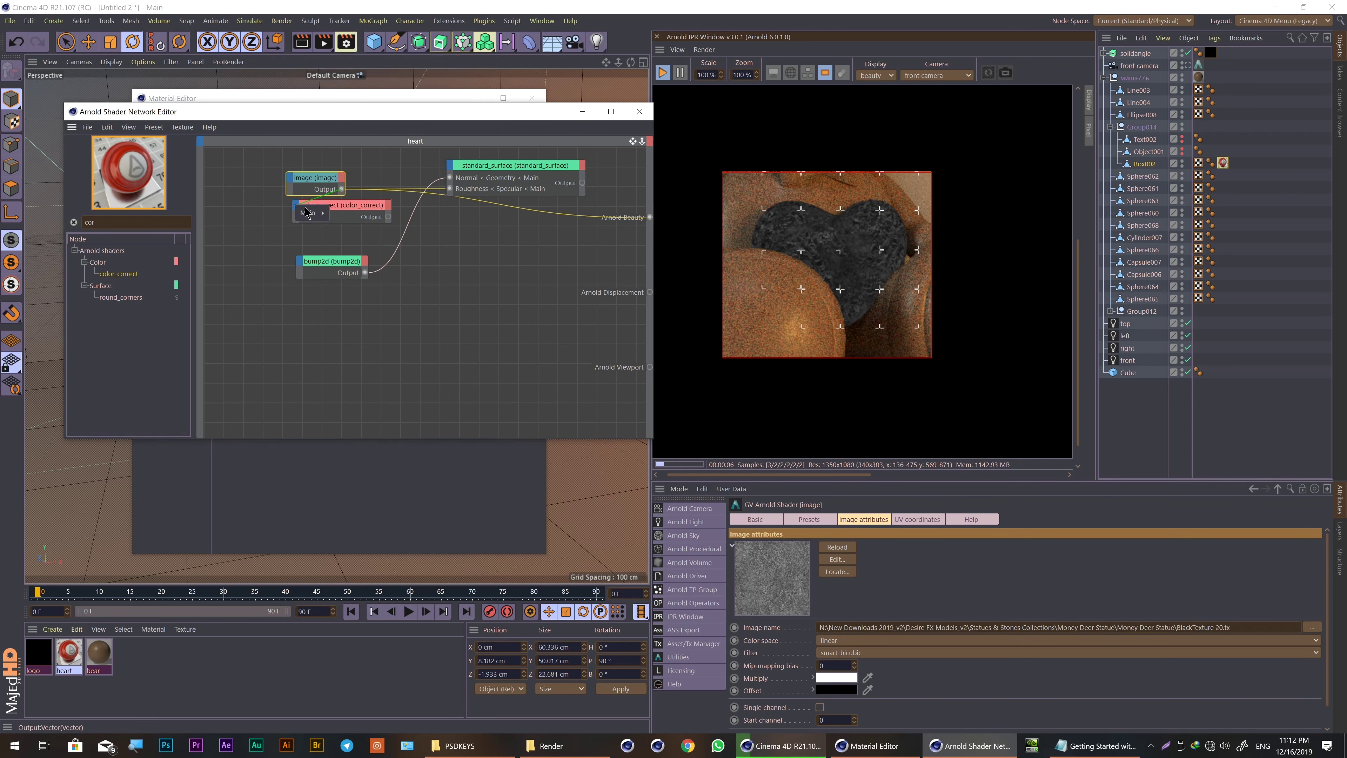
{"action": "left_click", "coordinate": [356, 212]}
{"action": "left_click_drag", "start_coordinate": [315, 177], "coordinate": [251, 165]}
{"action": "left_click_drag", "start_coordinate": [389, 216], "coordinate": [649, 217]}
{"action": "left_click_drag", "start_coordinate": [1006, 560], "coordinate": [1016, 560]}
{"action": "mouse_move", "coordinate": [1087, 600]}
{"action": "left_mouse_down"}
{"action": "mouse_move", "coordinate": [1130, 600]}
{"action": "mouse_move", "coordinate": [1066, 626]}
{"action": "left_mouse_up"}
{"action": "left_click", "coordinate": [551, 168]}
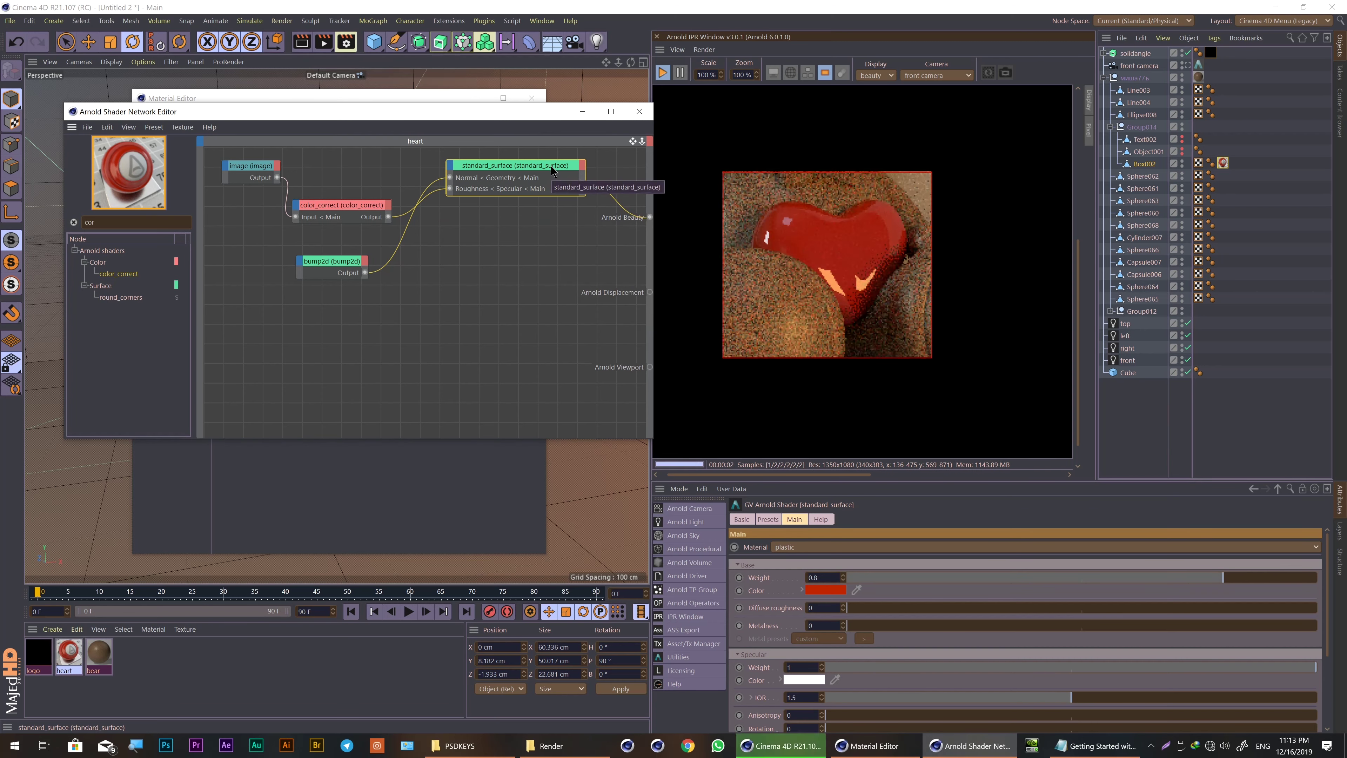
Step: Plug color_correct's output into bump2d's Bump map and tidy the image, color_correct and bump2d nodes
{"action": "left_click_drag", "start_coordinate": [301, 213], "coordinate": [304, 203]}
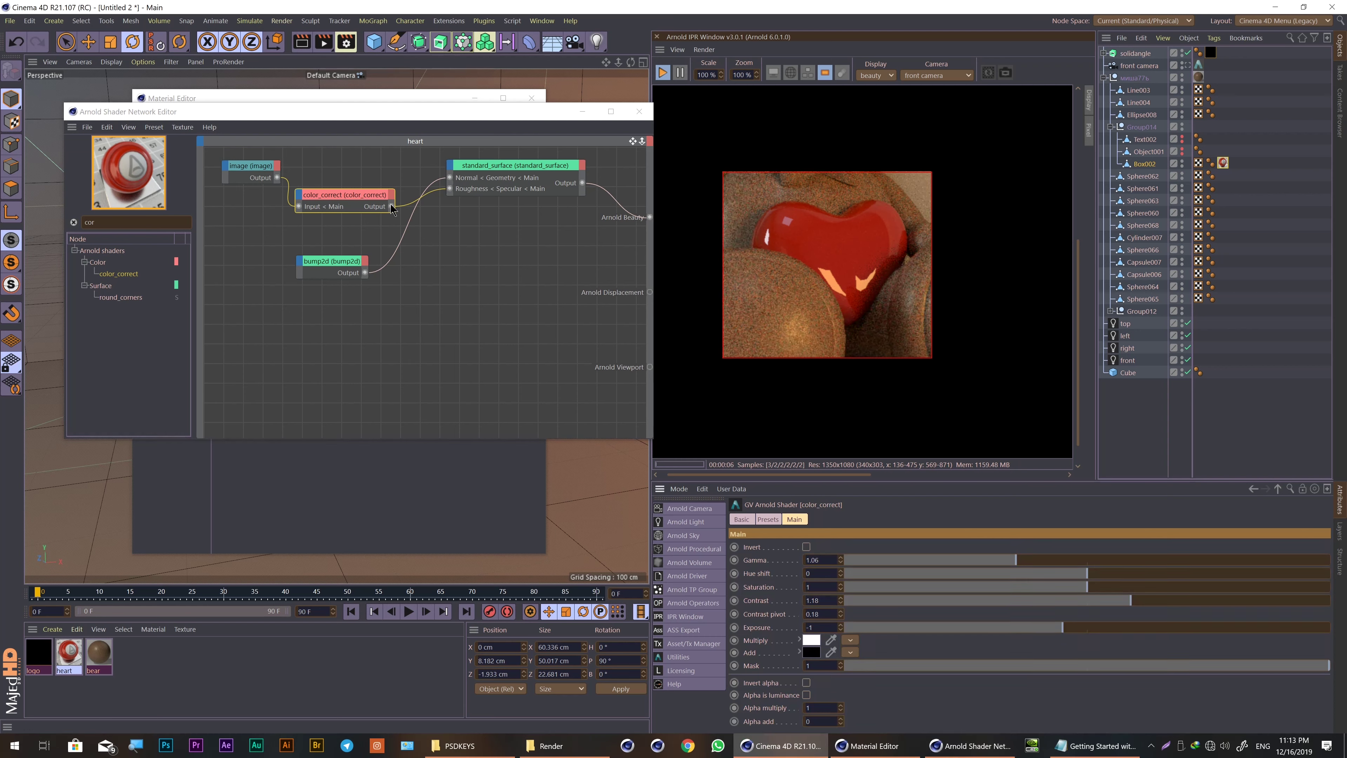
{"action": "left_click_drag", "start_coordinate": [383, 224], "coordinate": [340, 274]}
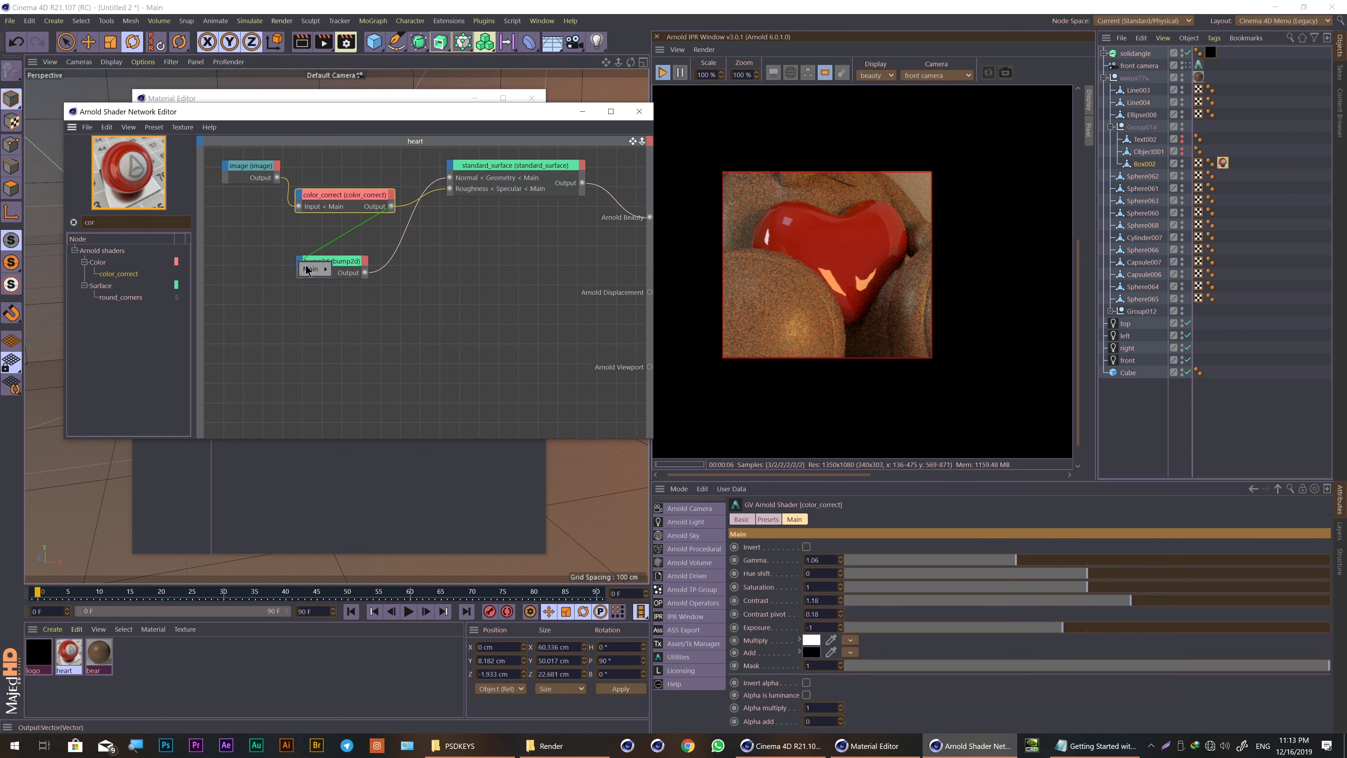
{"action": "left_click", "coordinate": [351, 269]}
{"action": "left_click_drag", "start_coordinate": [348, 261], "coordinate": [413, 258]}
{"action": "left_click_drag", "start_coordinate": [345, 195], "coordinate": [331, 186]}
{"action": "left_click_drag", "start_coordinate": [250, 165], "coordinate": [230, 159]}
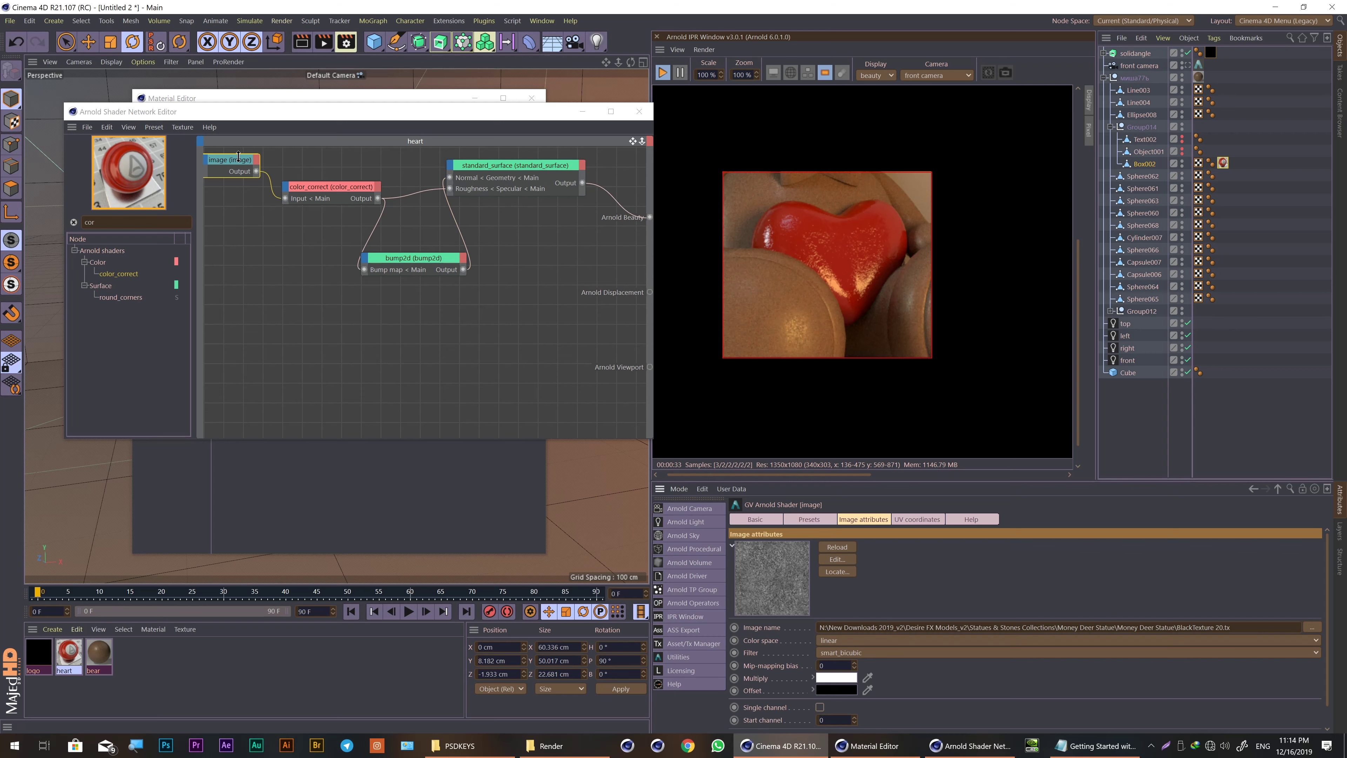
Step: Set the image node's Multiply colour value to 79% using the inline colour picker
{"action": "left_click_drag", "start_coordinate": [232, 163], "coordinate": [236, 184]}
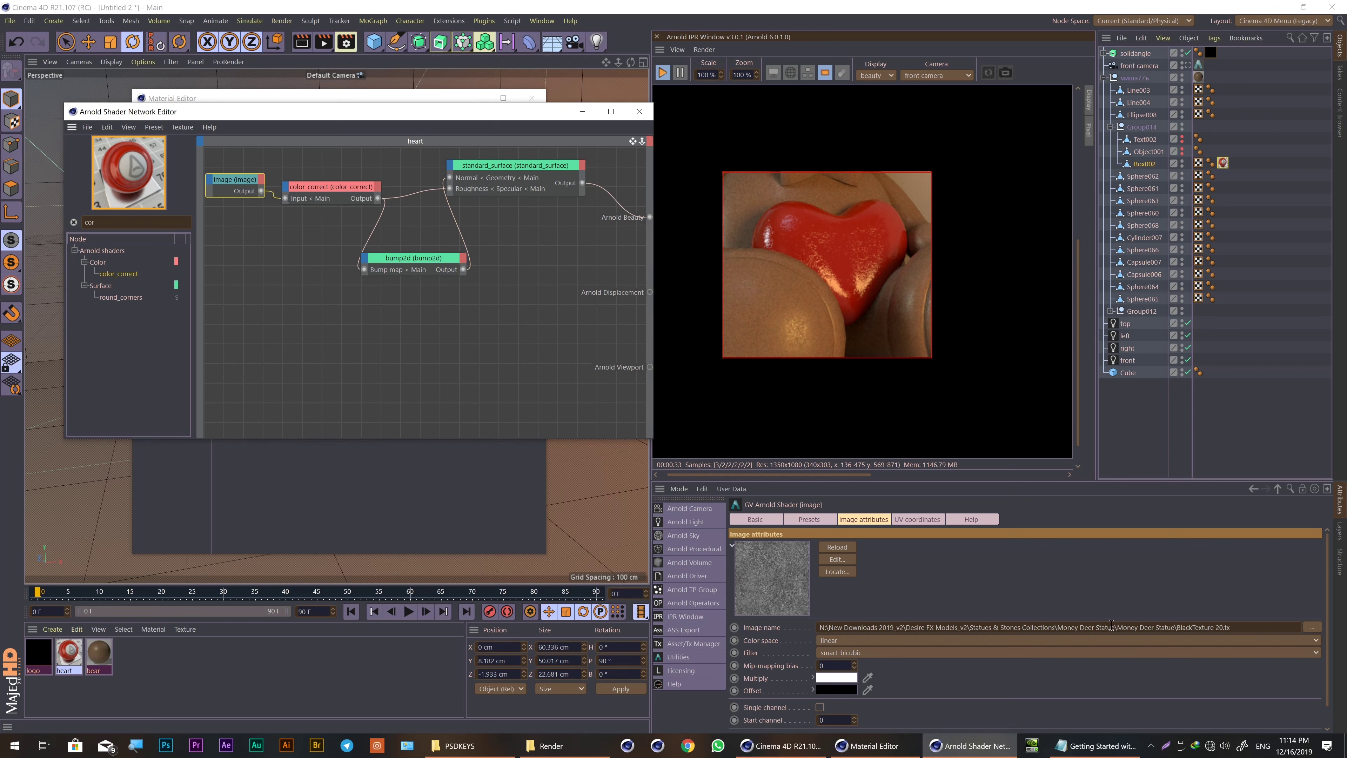
{"action": "left_click", "coordinate": [836, 678]}
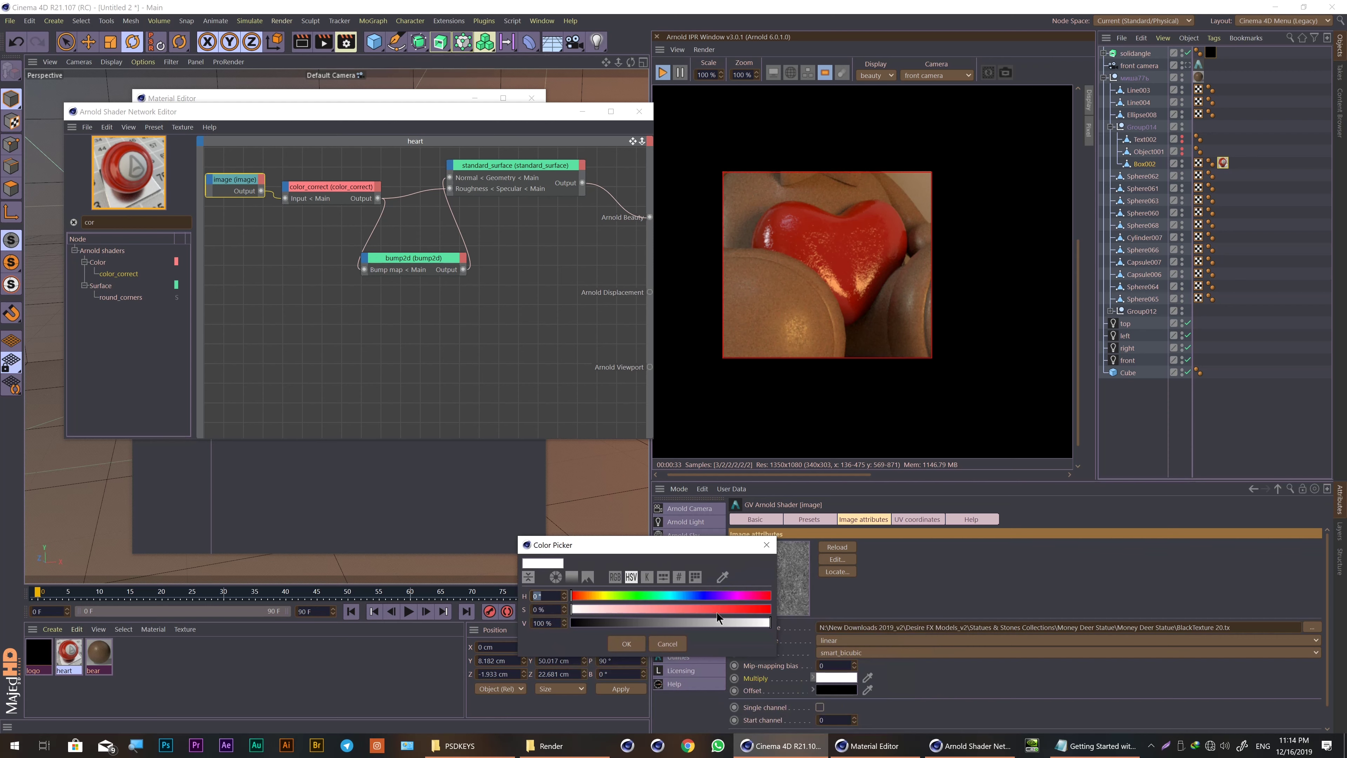
{"action": "left_click", "coordinate": [666, 644]}
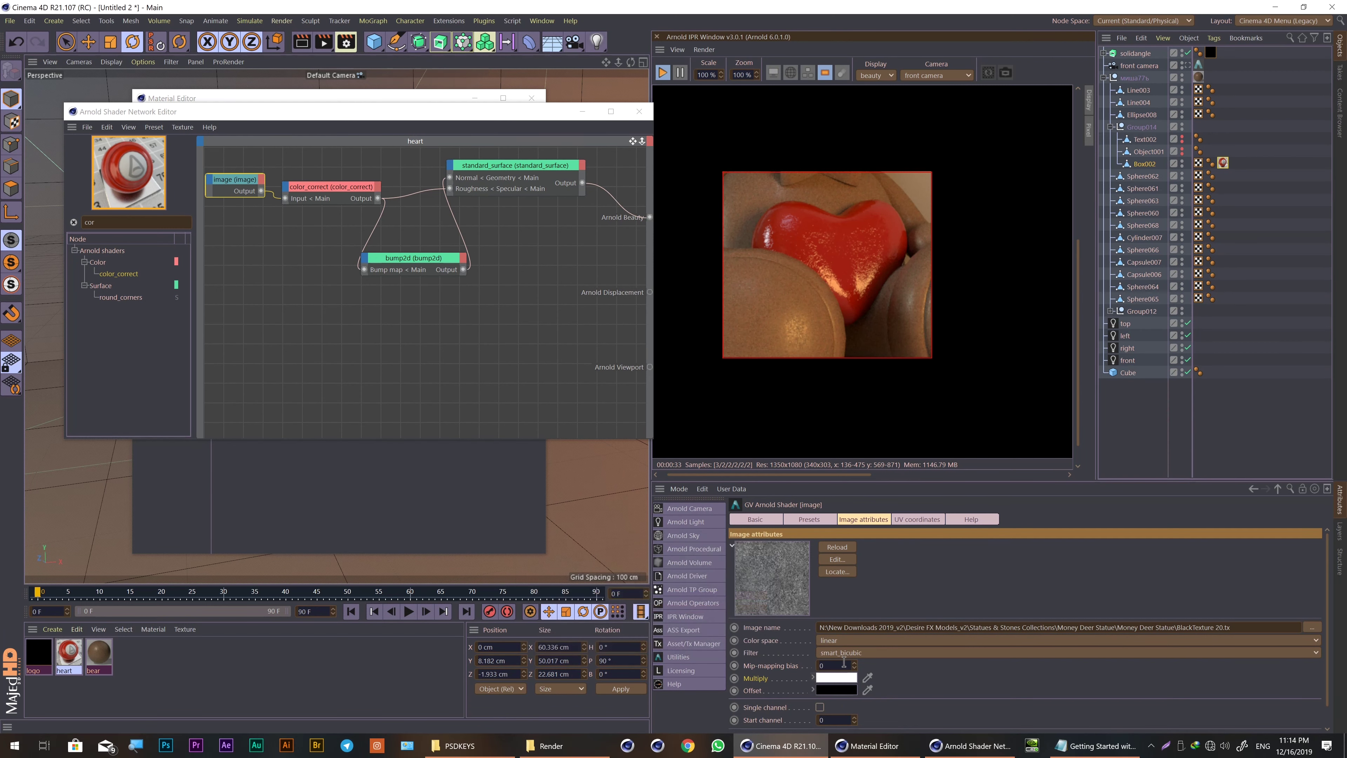
{"action": "left_click", "coordinate": [813, 678]}
{"action": "scroll", "coordinate": [755, 711], "scroll_direction": "down", "scroll_amount": 3}
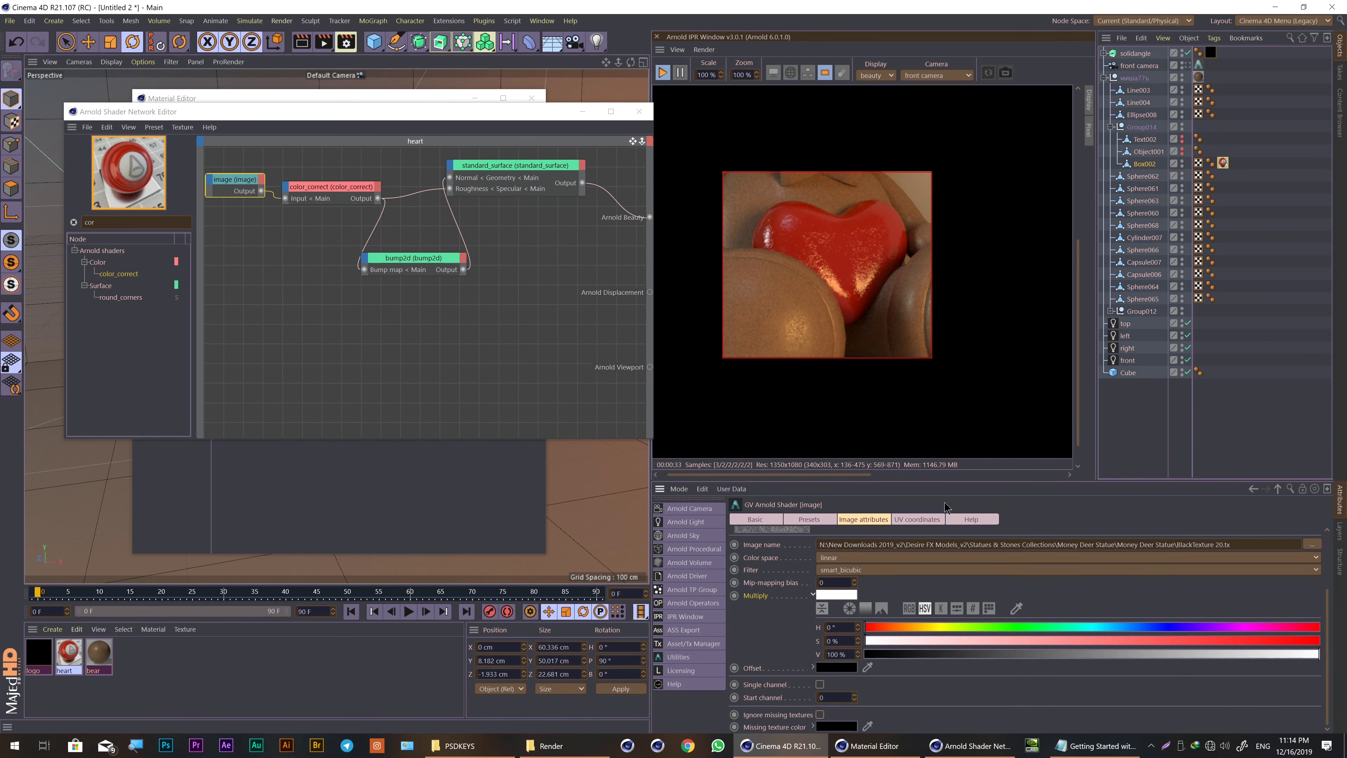
{"action": "left_click_drag", "start_coordinate": [1102, 654], "coordinate": [1174, 654]}
{"action": "left_click_drag", "start_coordinate": [1257, 654], "coordinate": [1183, 656]}
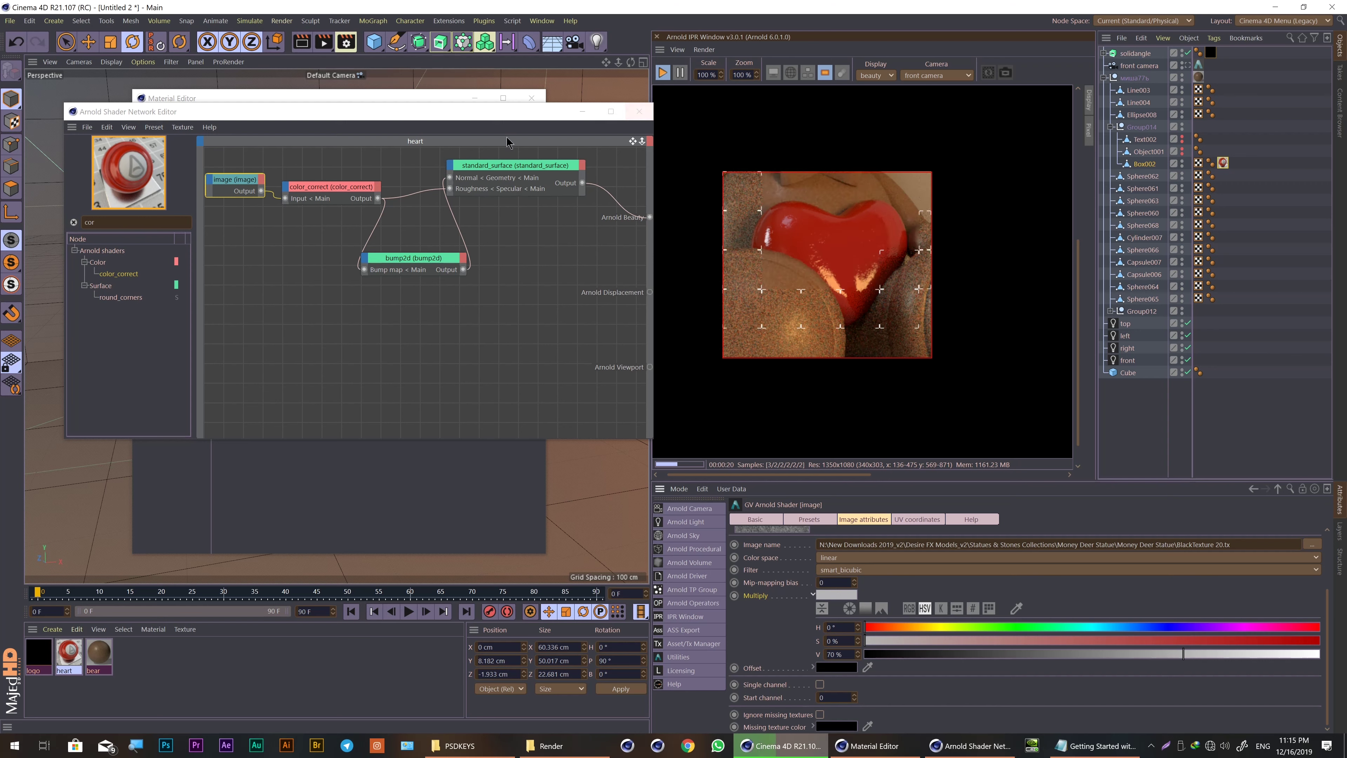
{"action": "left_click_drag", "start_coordinate": [505, 190], "coordinate": [524, 191]}
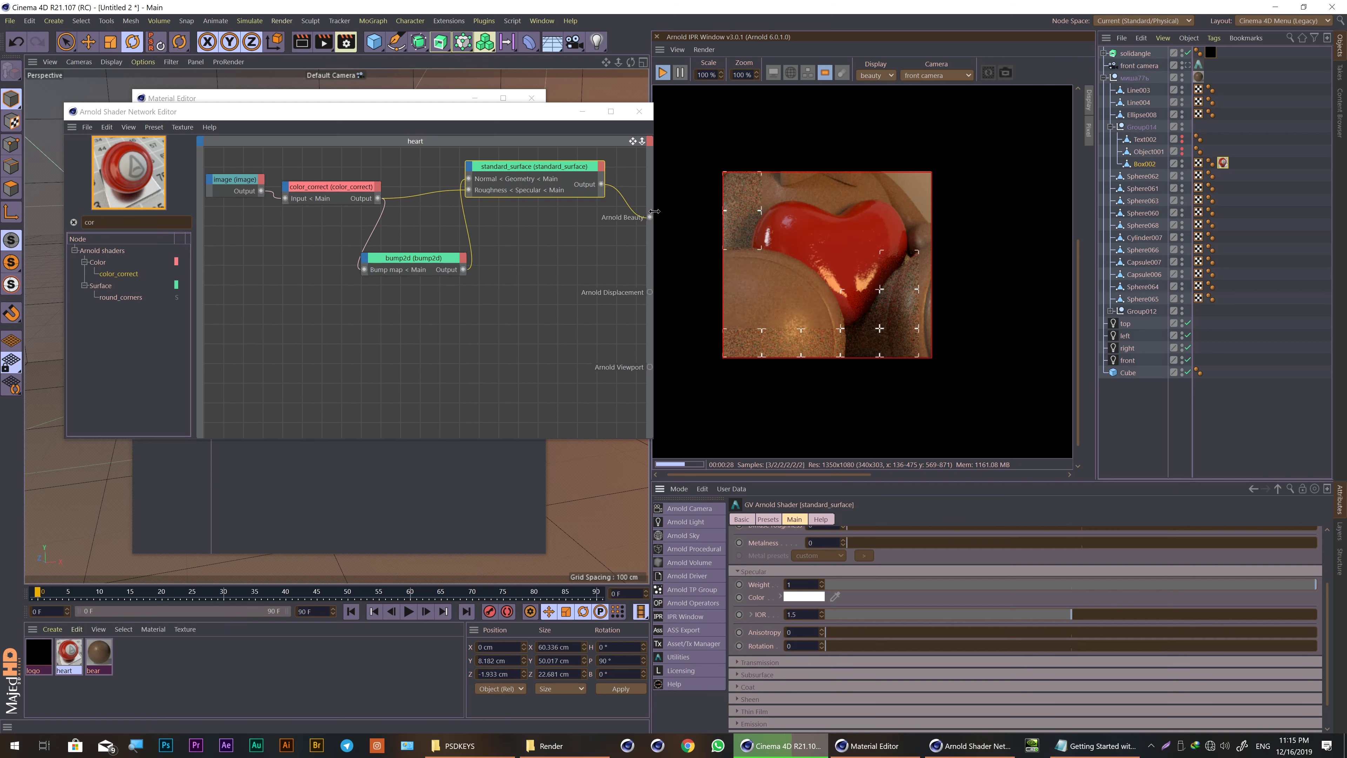
Step: Close the Arnold Shader Network and Material editors and adjust the IPR preview scale
{"action": "left_click_drag", "start_coordinate": [652, 212], "coordinate": [722, 212]}
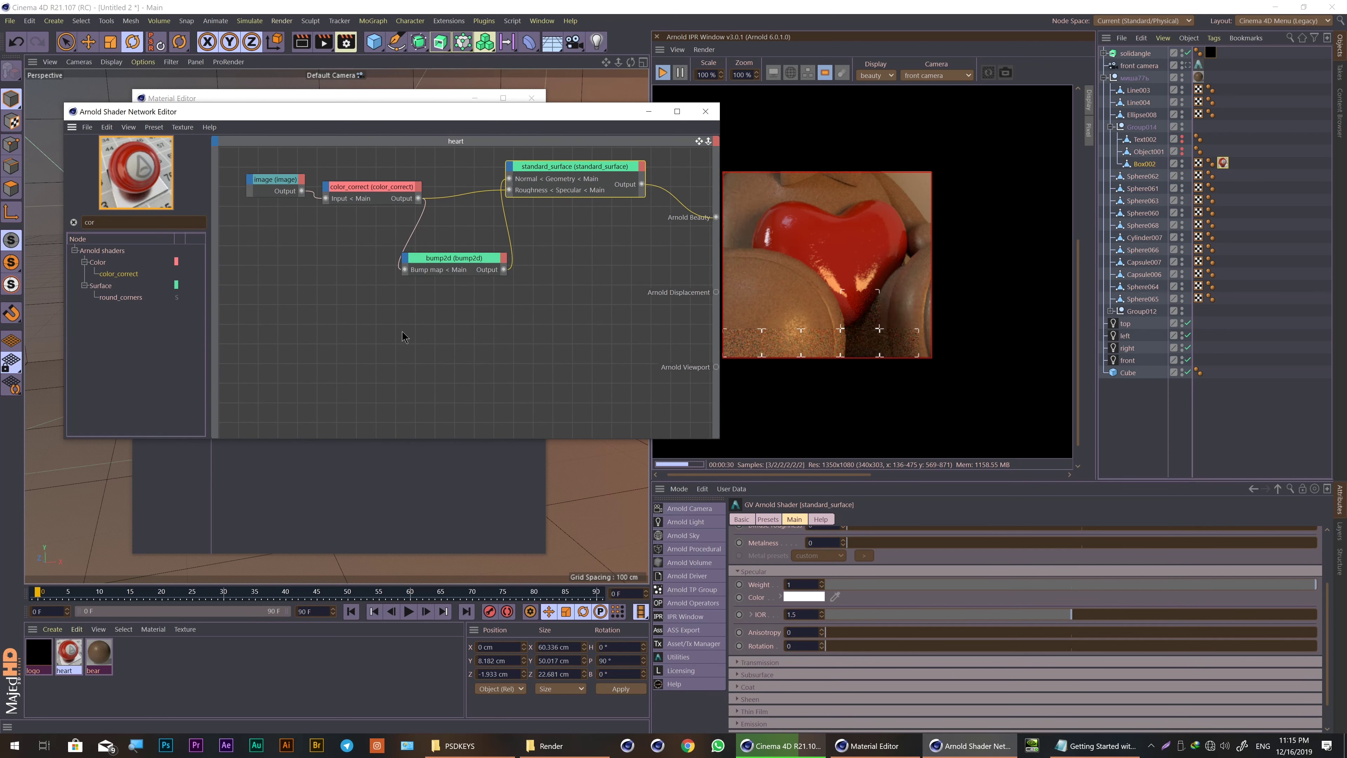
{"action": "left_click_drag", "start_coordinate": [503, 112], "coordinate": [461, 165]}
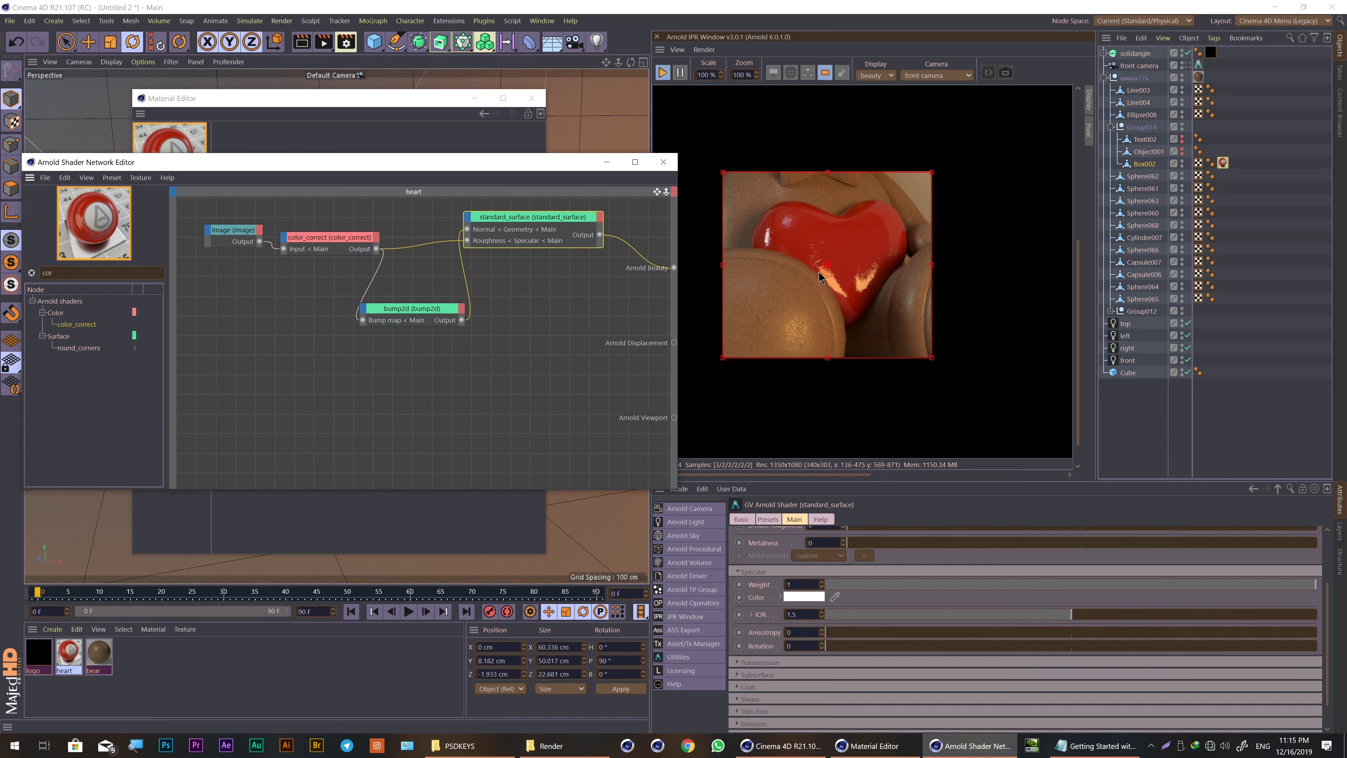
{"action": "left_click", "coordinate": [664, 165]}
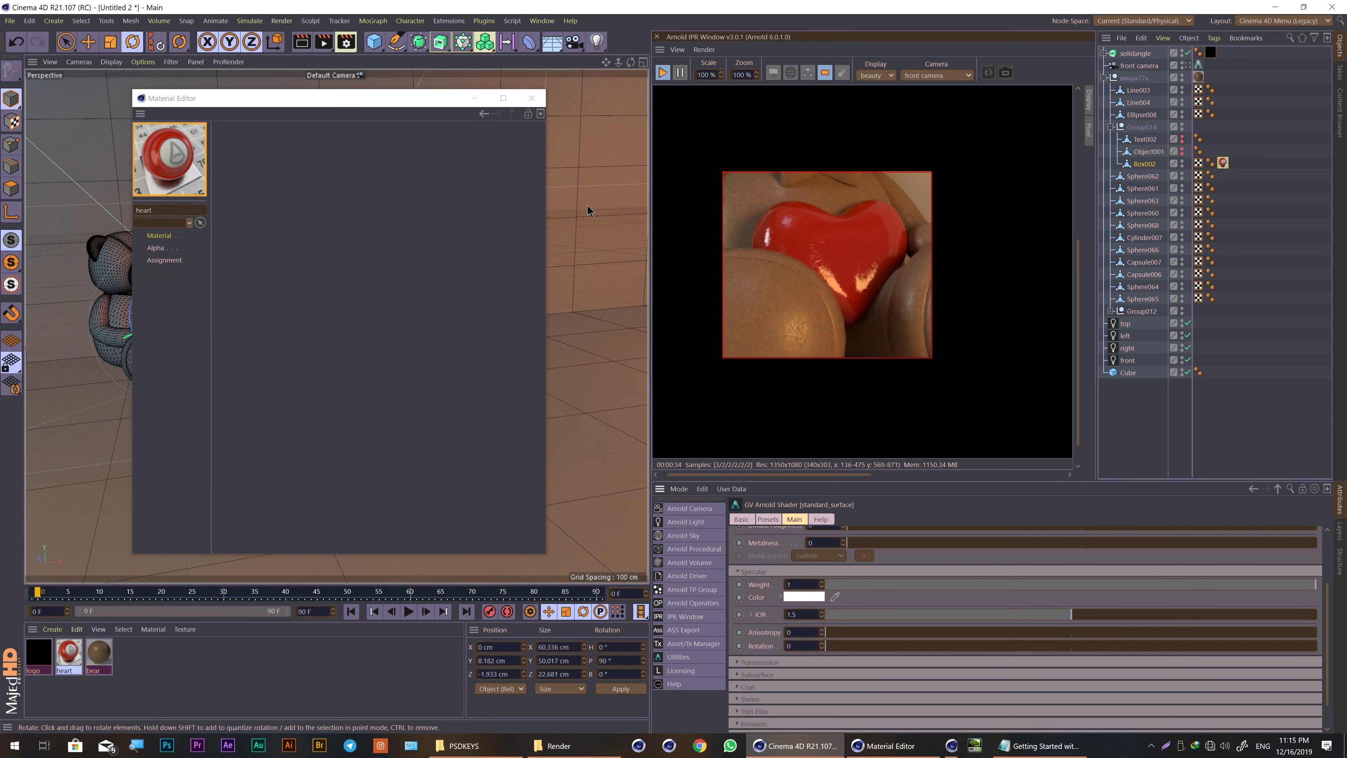
{"action": "left_click", "coordinate": [531, 98]}
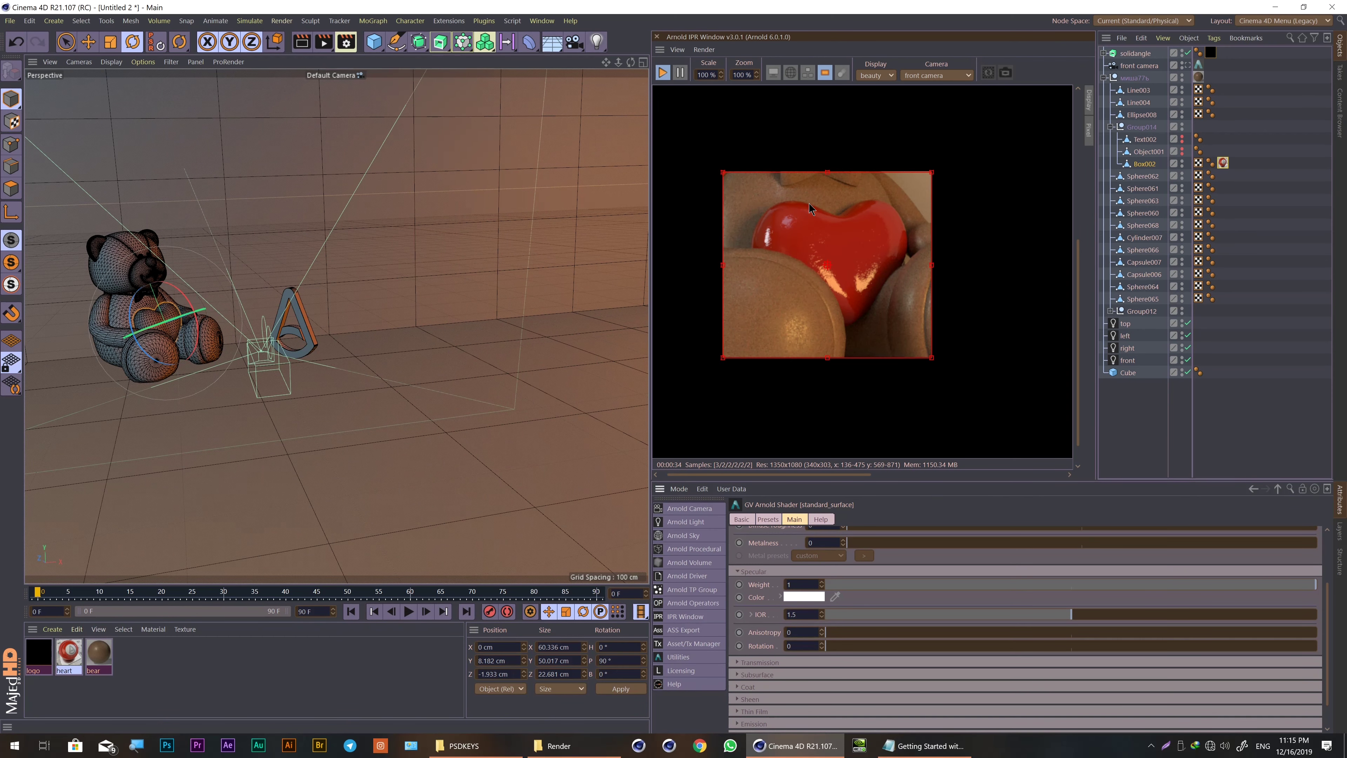
{"action": "left_click", "coordinate": [706, 73]}
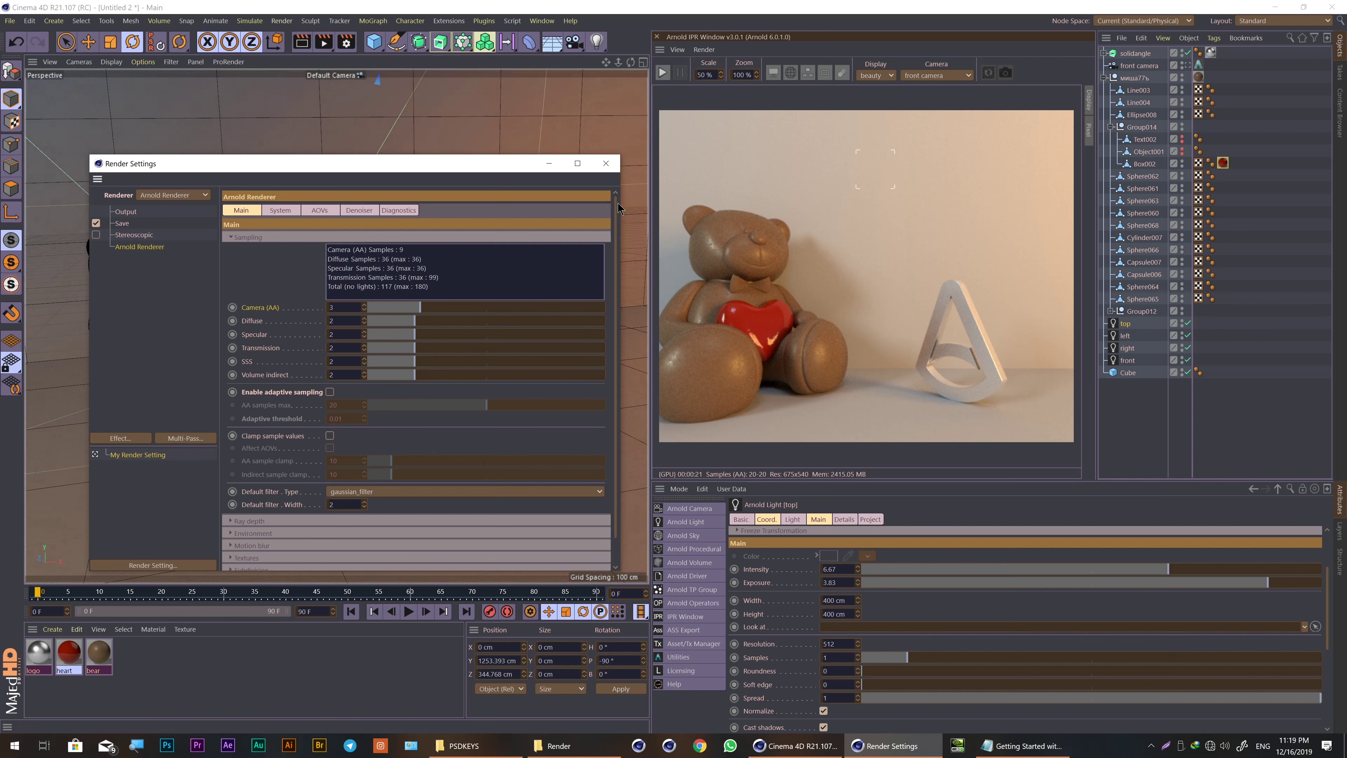
Step: Set Arnold Camera (AA) samples to 5
{"action": "double_click", "coordinate": [340, 306]}
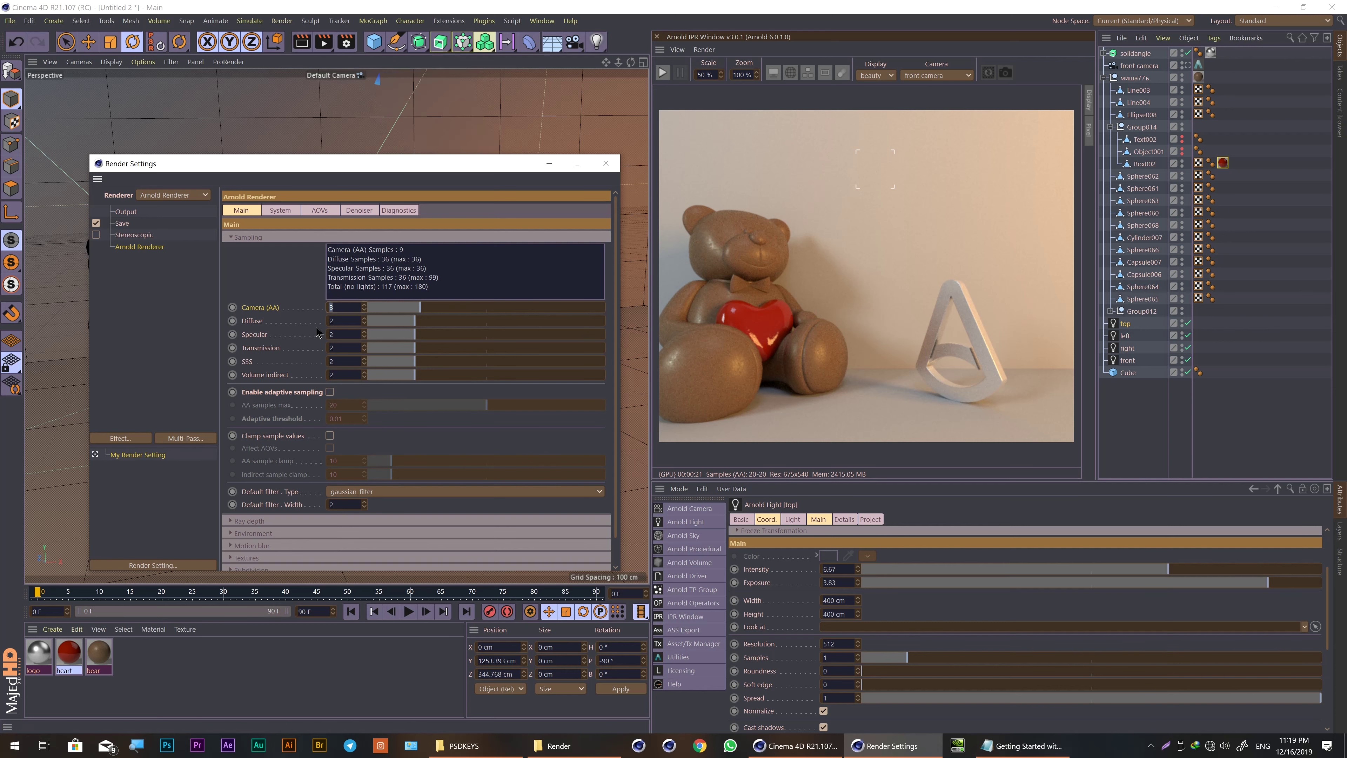
{"action": "type", "text": "5"}
{"action": "key", "text": "Return"}
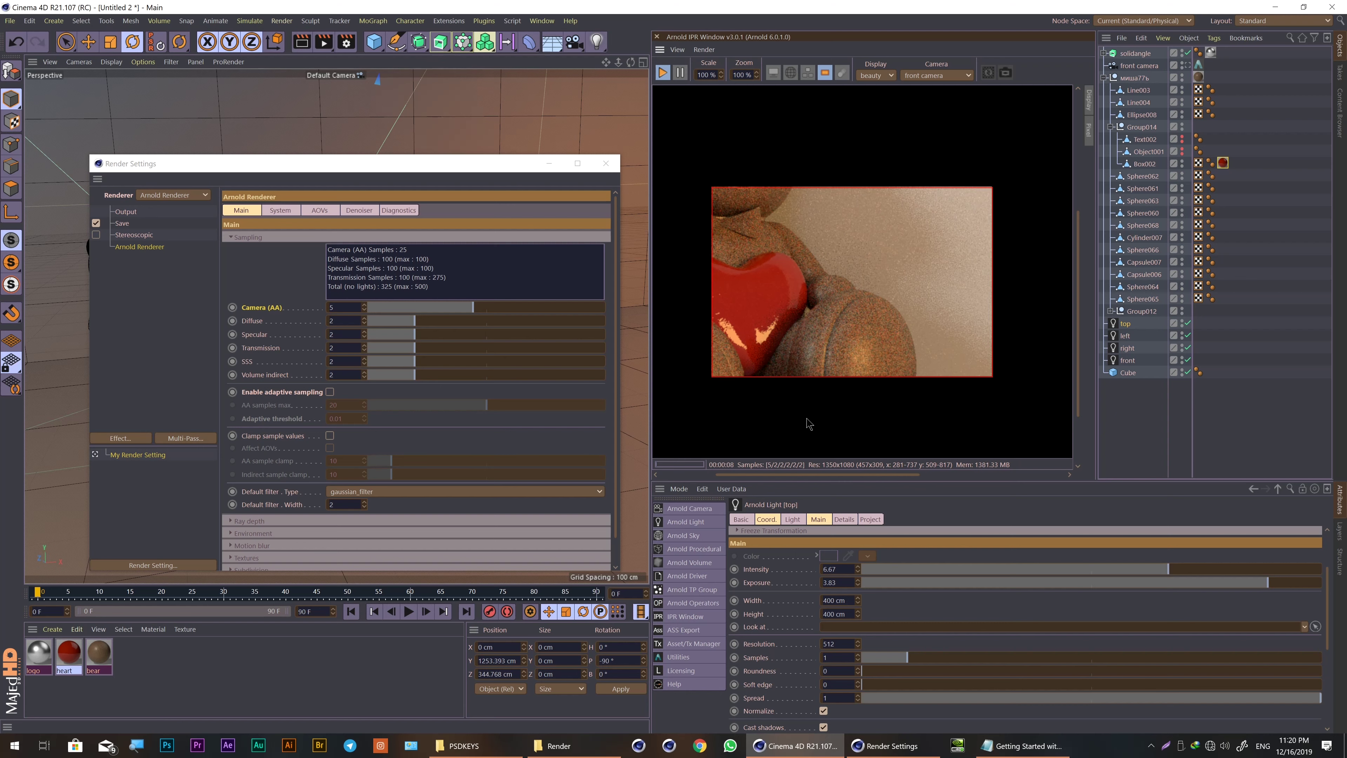
{"action": "left_click_drag", "start_coordinate": [318, 163], "coordinate": [342, 258]}
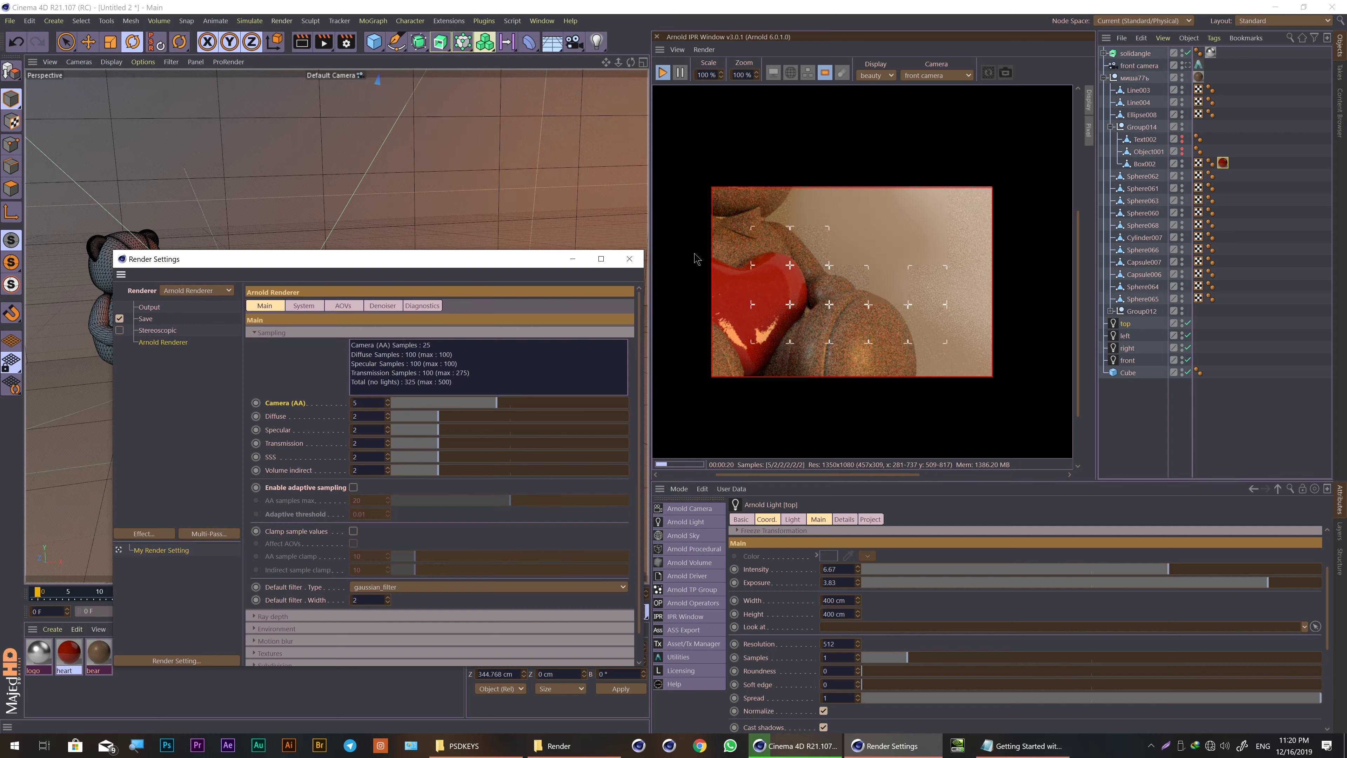
Step: Pause the interactive render and try Diffuse samples at 1 before reverting to 2
{"action": "left_click", "coordinate": [680, 73]}
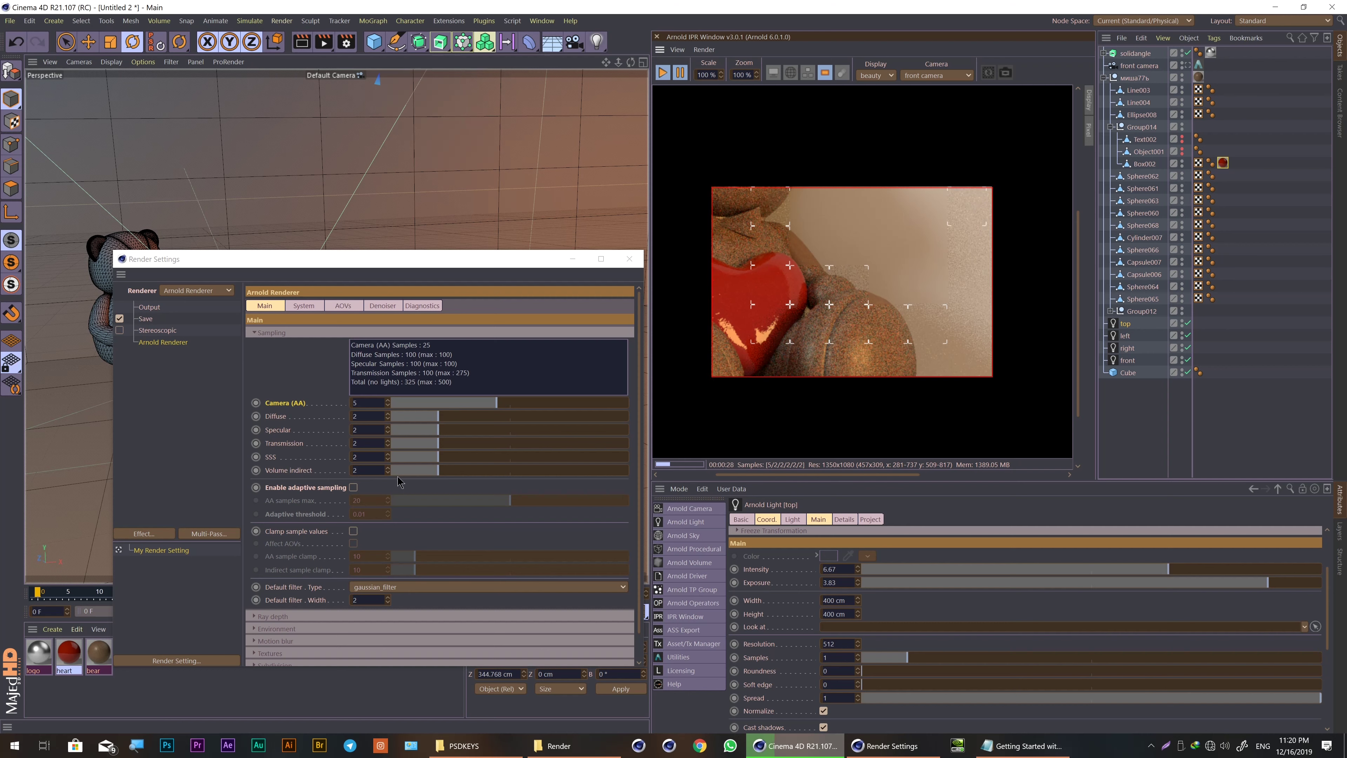
{"action": "left_click", "coordinate": [353, 417]}
{"action": "type", "text": "1"}
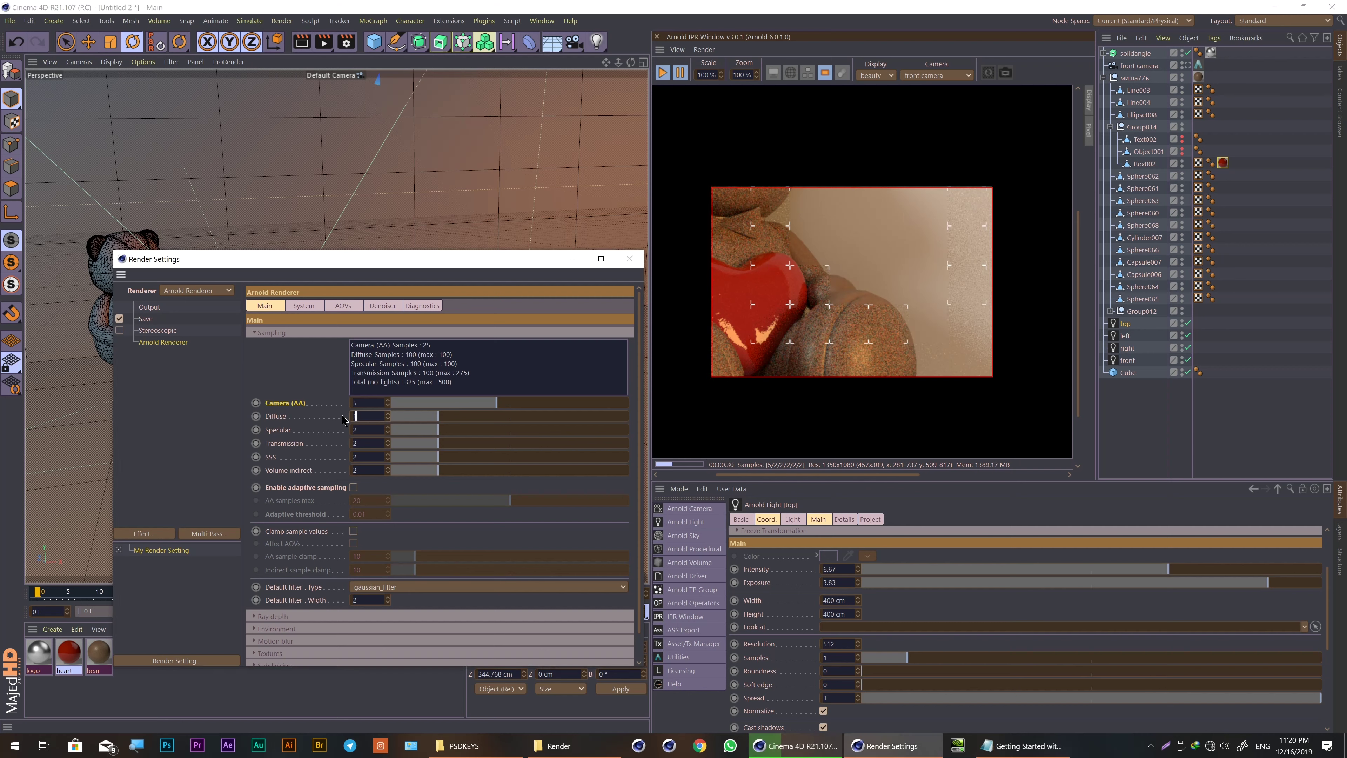
{"action": "key", "text": "Return"}
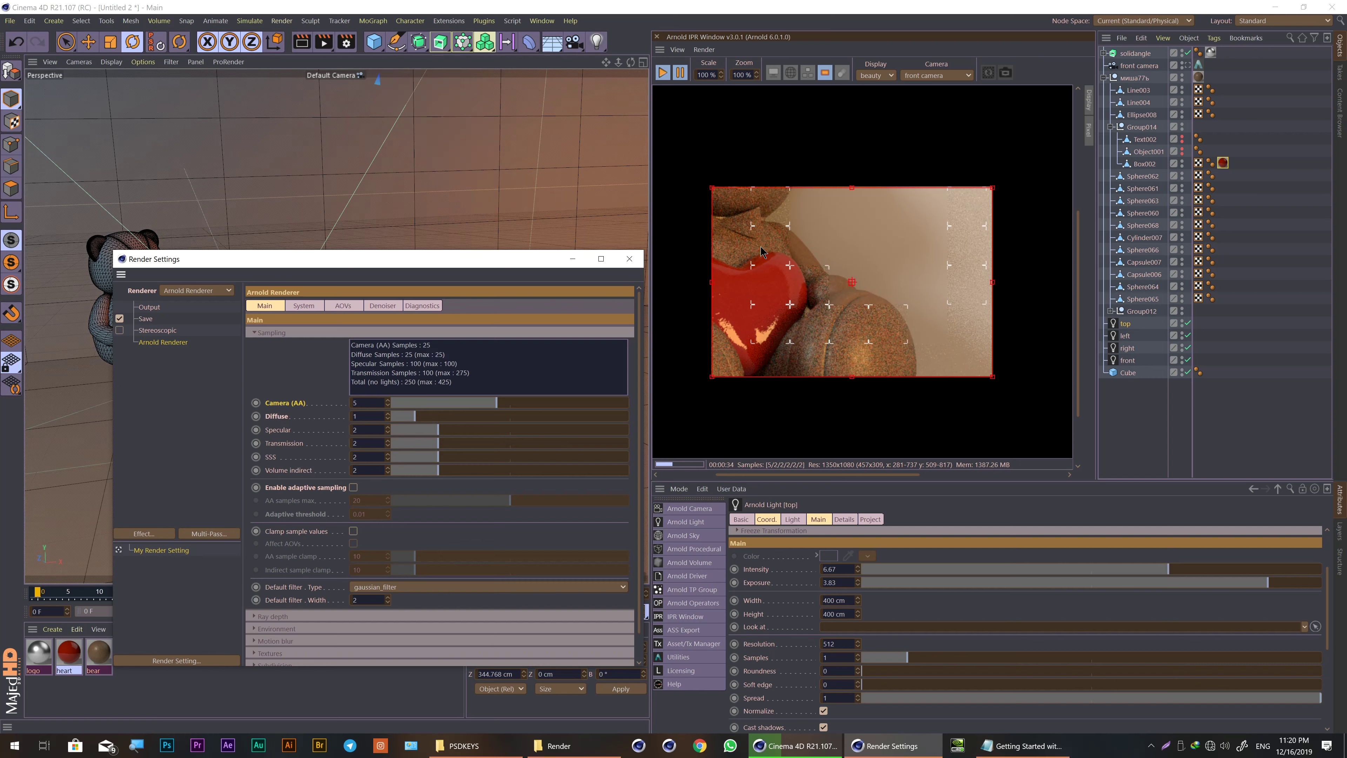
{"action": "left_click", "coordinate": [363, 415]}
{"action": "type", "text": "2"}
Step: Look through the front camera, tick Enable DOF on its Arnold tag, and restart the IPR
{"action": "left_click", "coordinate": [1145, 66]}
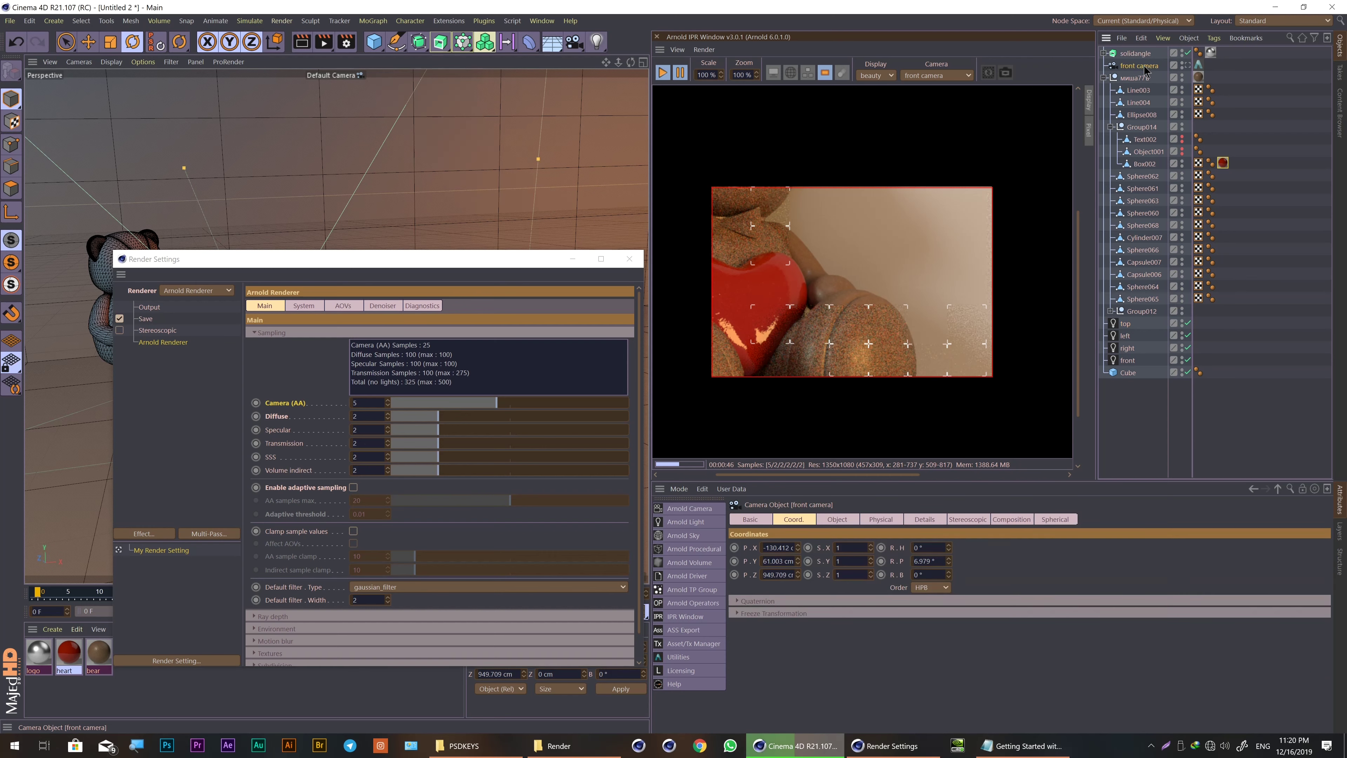
{"action": "left_click", "coordinate": [1187, 65]}
{"action": "left_click", "coordinate": [1198, 65]}
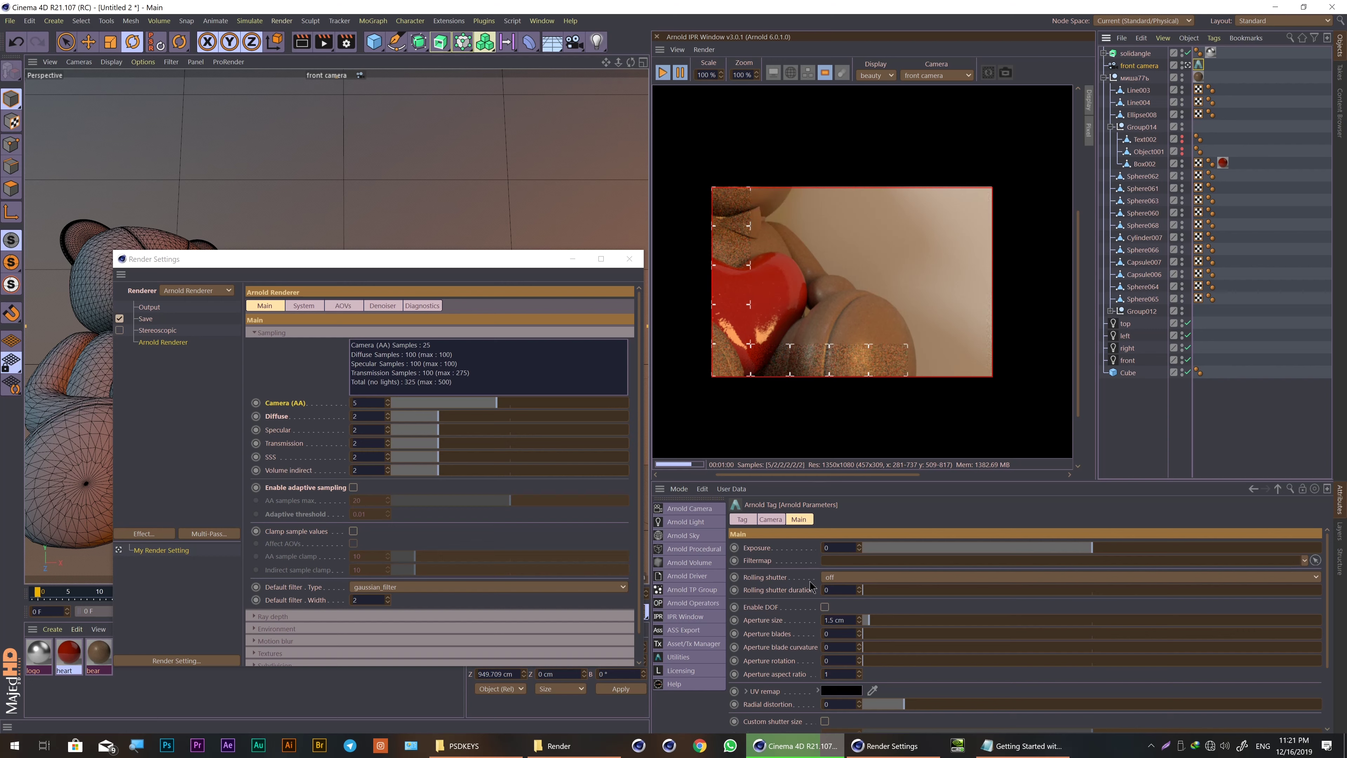
{"action": "left_click", "coordinate": [824, 608]}
{"action": "left_click", "coordinate": [680, 72]}
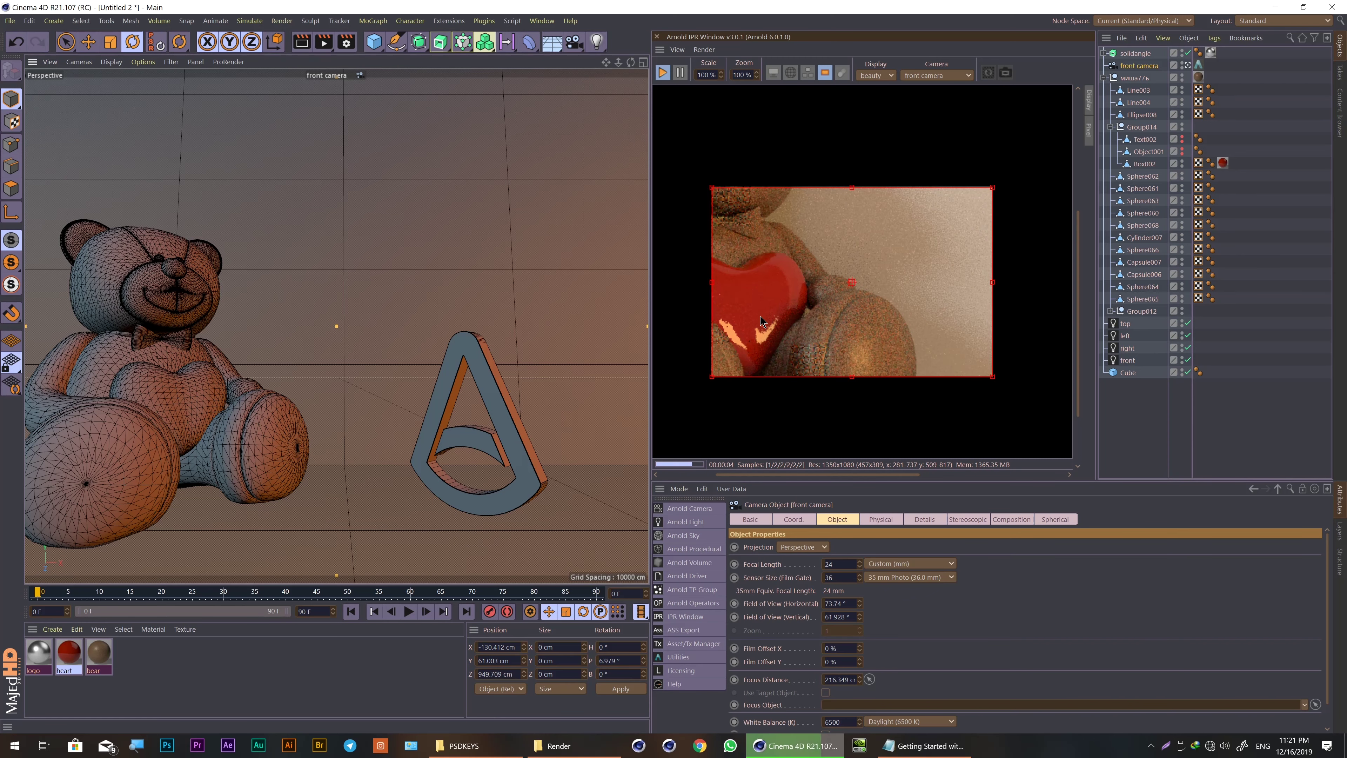
Step: Switch the Arnold preview from region to full-frame rendering, fitted to the window
{"action": "left_click", "coordinate": [825, 73]}
{"action": "scroll", "coordinate": [829, 258], "scroll_direction": "down", "scroll_amount": 3}
{"action": "left_click", "coordinate": [1197, 64]}
{"action": "left_click", "coordinate": [824, 607]}
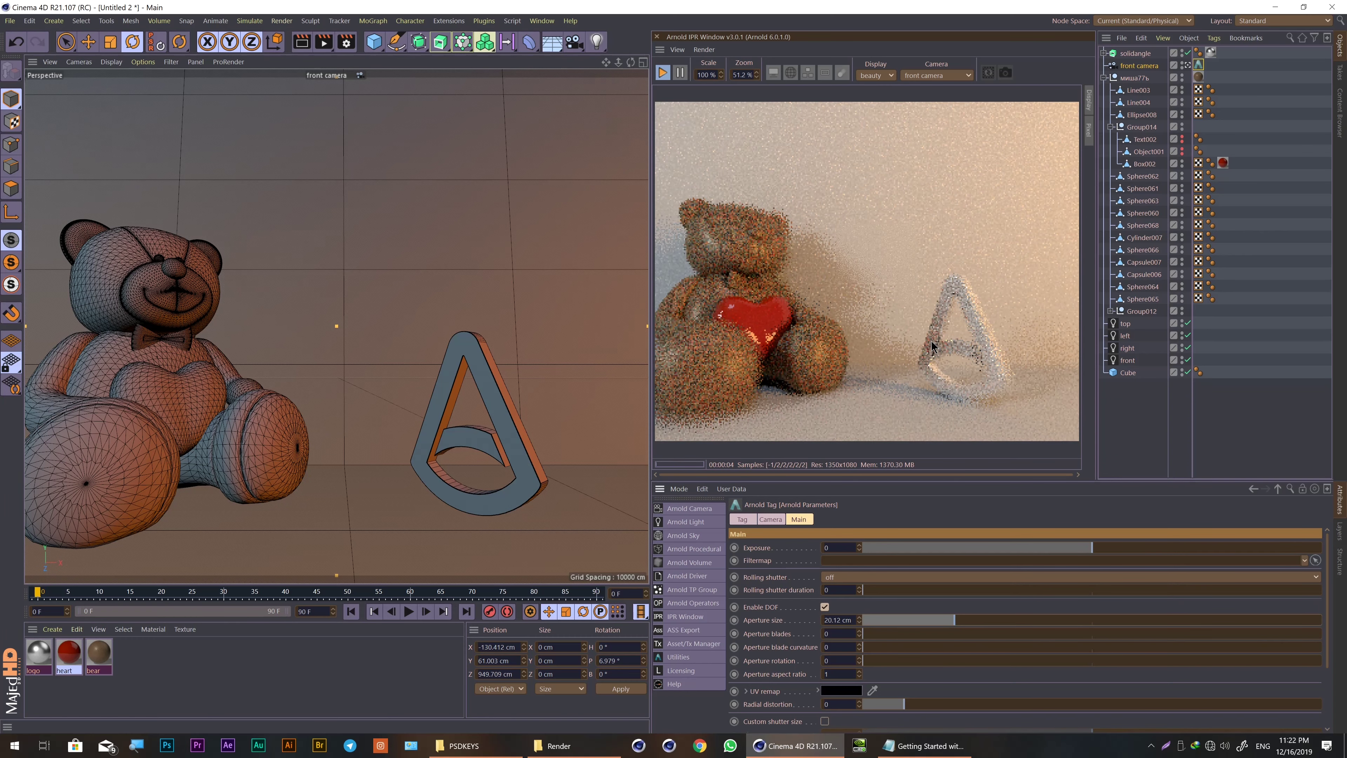
Step: Pick the heart as the depth-of-field focus point, then stop the IPR render
{"action": "right_click", "coordinate": [932, 342]}
{"action": "left_click", "coordinate": [974, 375]}
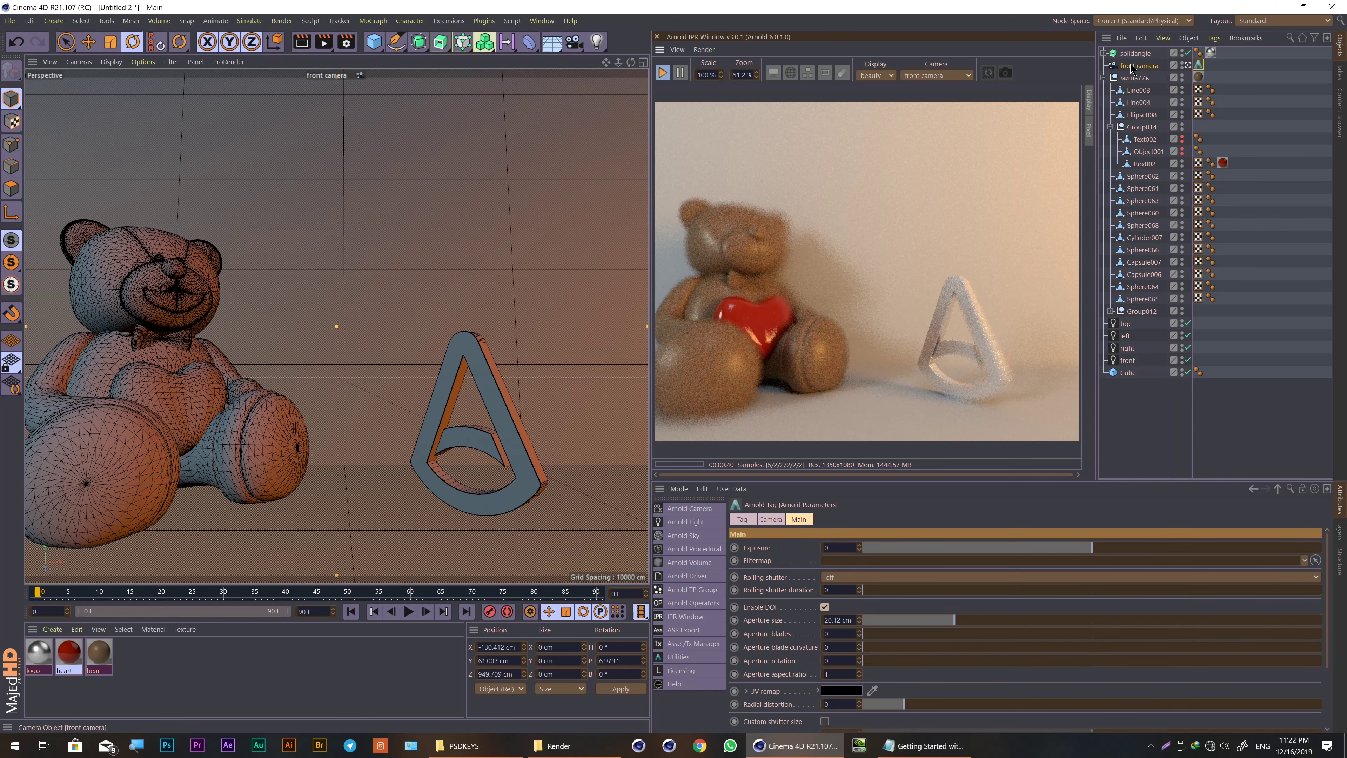
{"action": "left_click", "coordinate": [663, 79]}
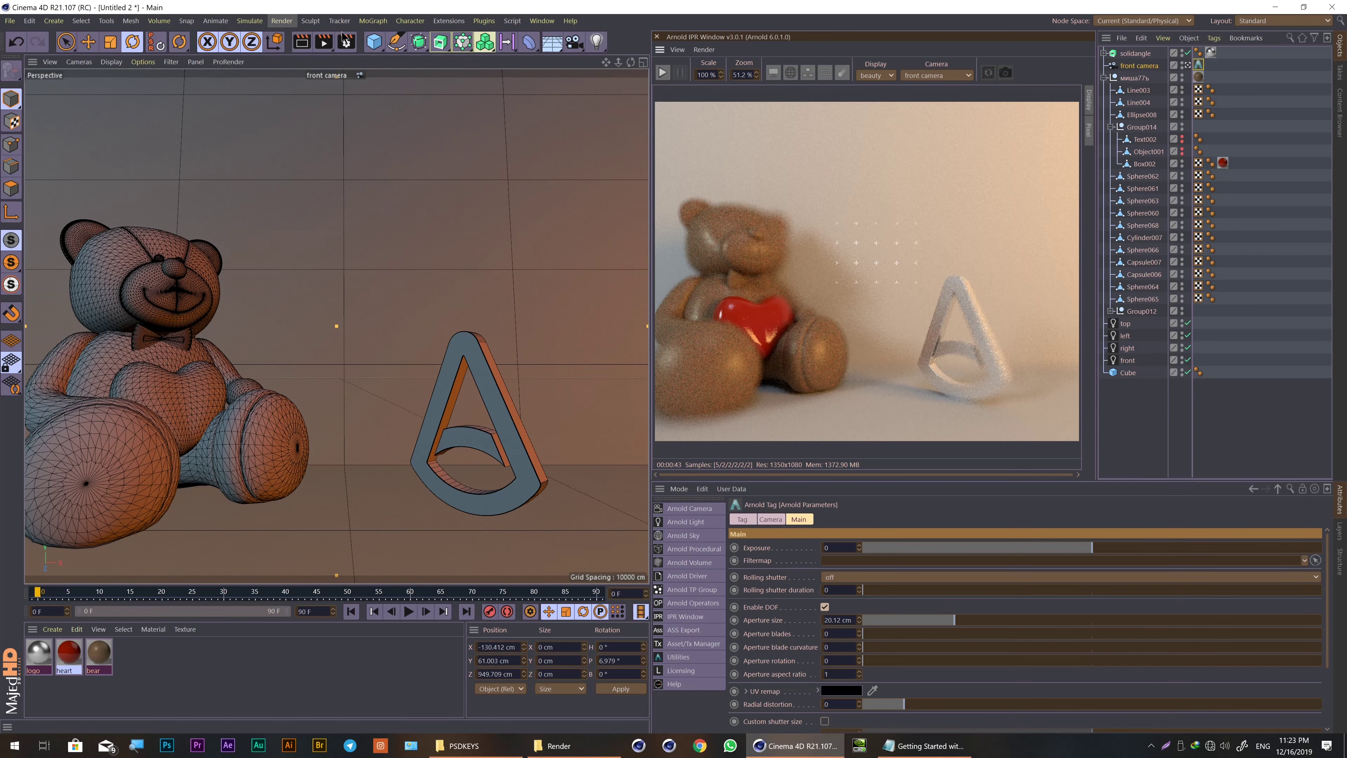
{"action": "left_click", "coordinate": [347, 47]}
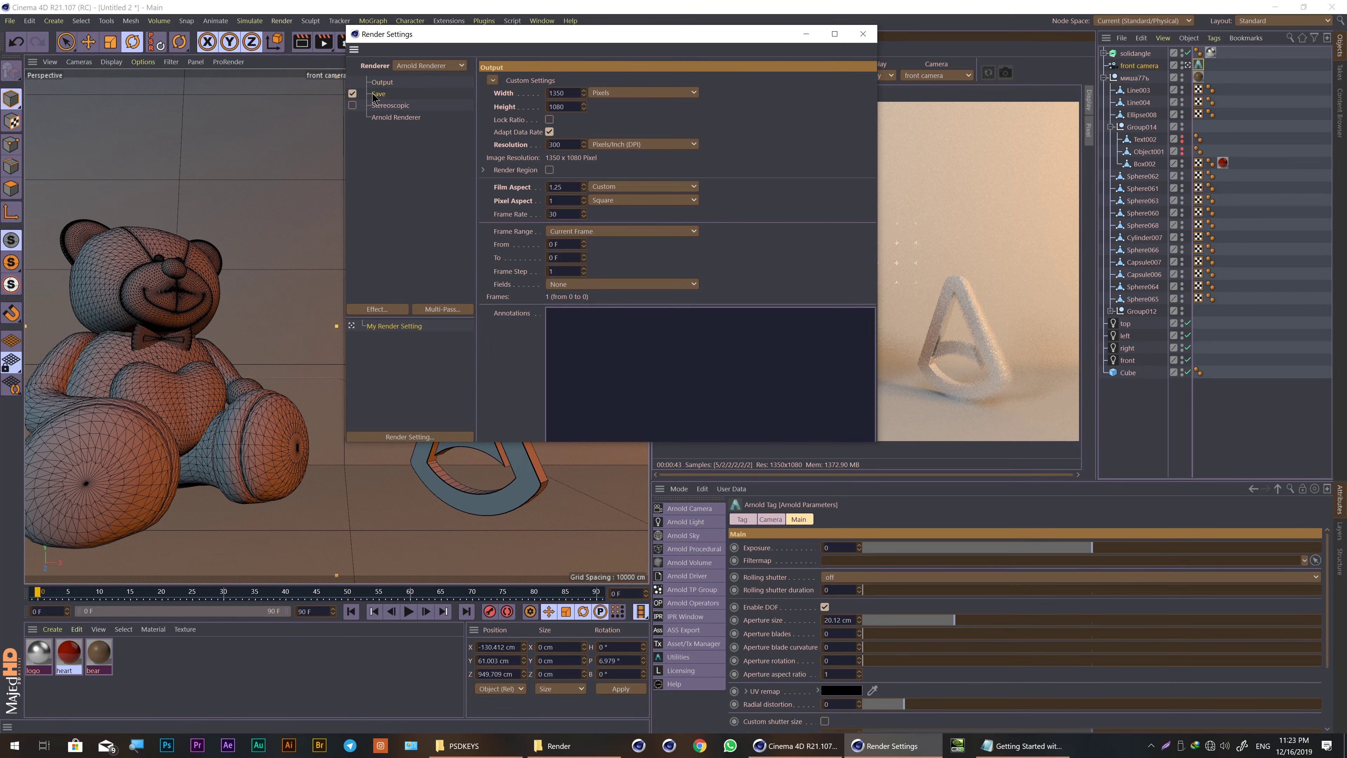
Step: Save the render settings and launch a Shift+R final render to the Picture Viewer
{"action": "left_click", "coordinate": [378, 94]}
{"action": "left_click", "coordinate": [862, 33]}
{"action": "key", "text": "shift+r"}
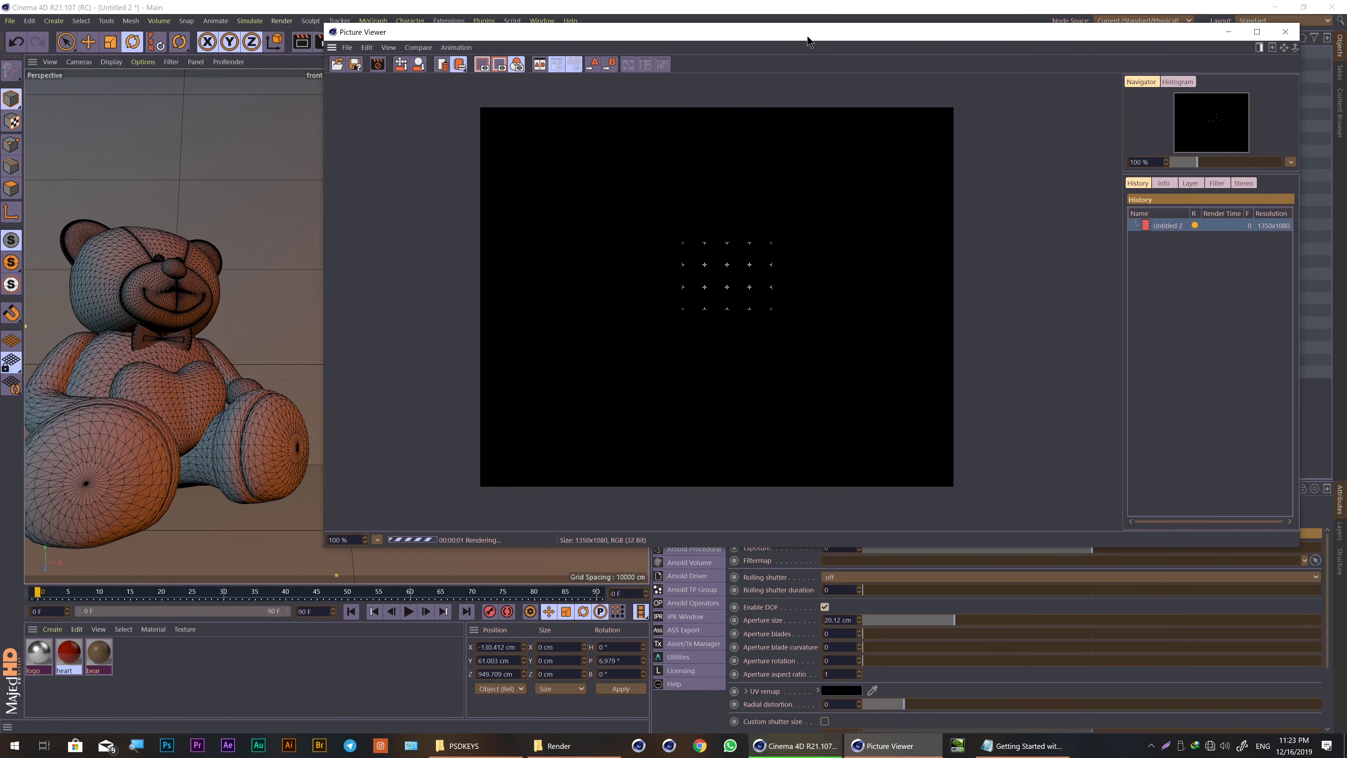
Step: Reposition the Picture Viewer to compare it with the viewport, then close it
{"action": "left_click_drag", "start_coordinate": [807, 38], "coordinate": [558, 95]}
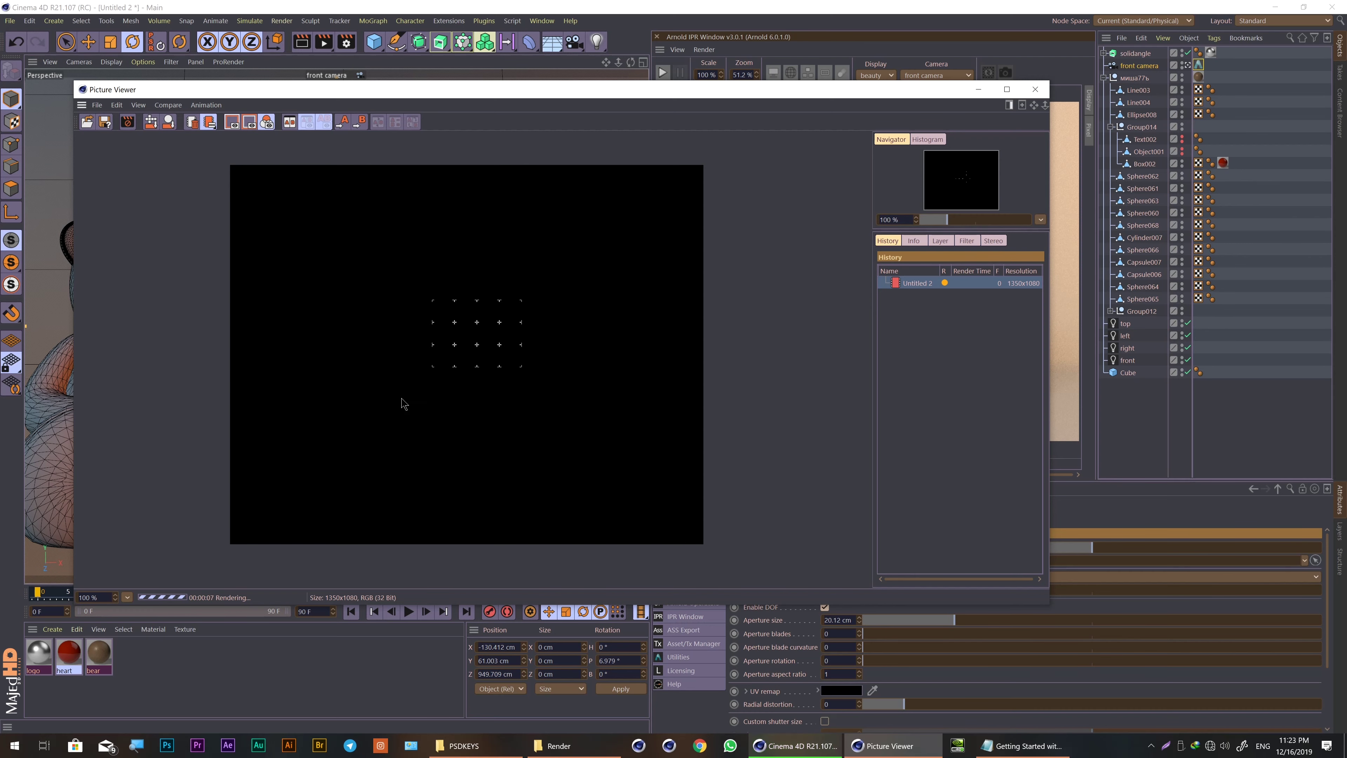
{"action": "left_click_drag", "start_coordinate": [565, 90], "coordinate": [420, 470]}
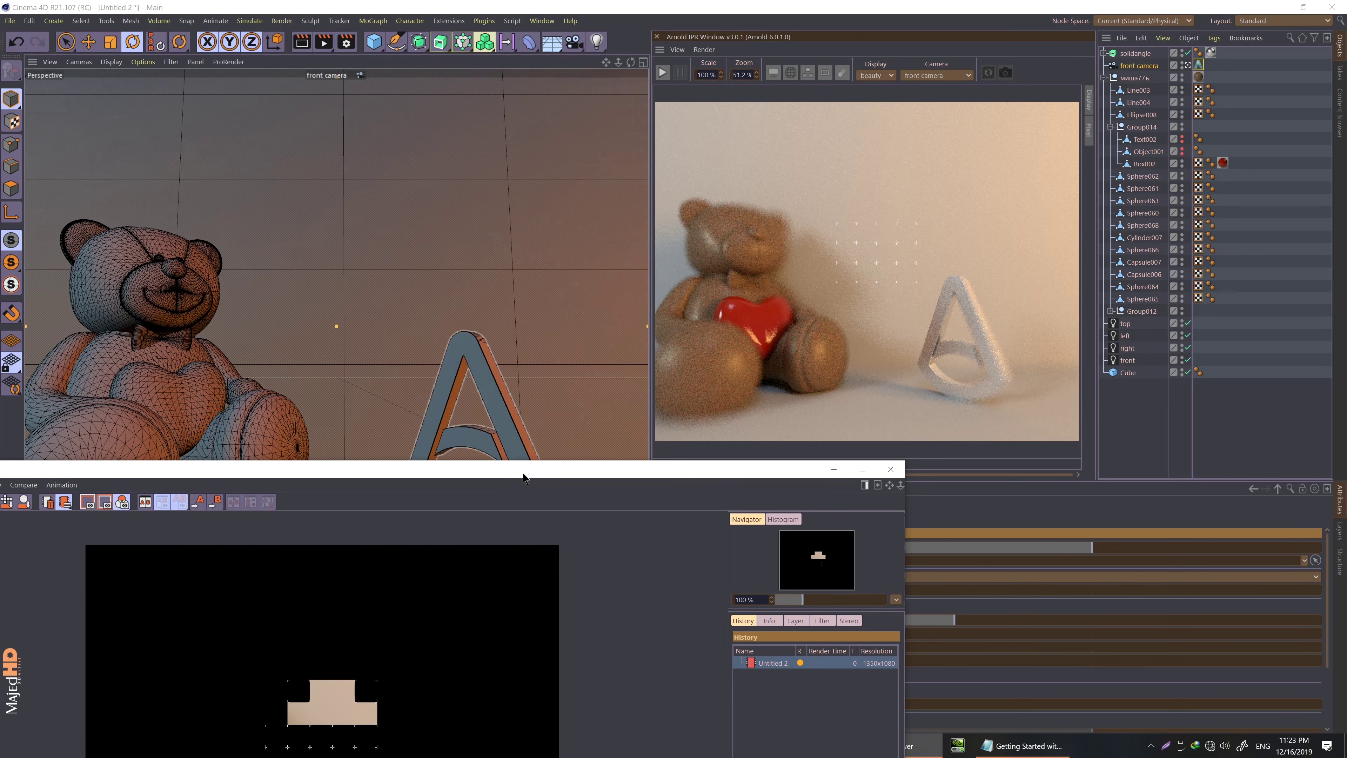
{"action": "left_click_drag", "start_coordinate": [523, 476], "coordinate": [581, 112]}
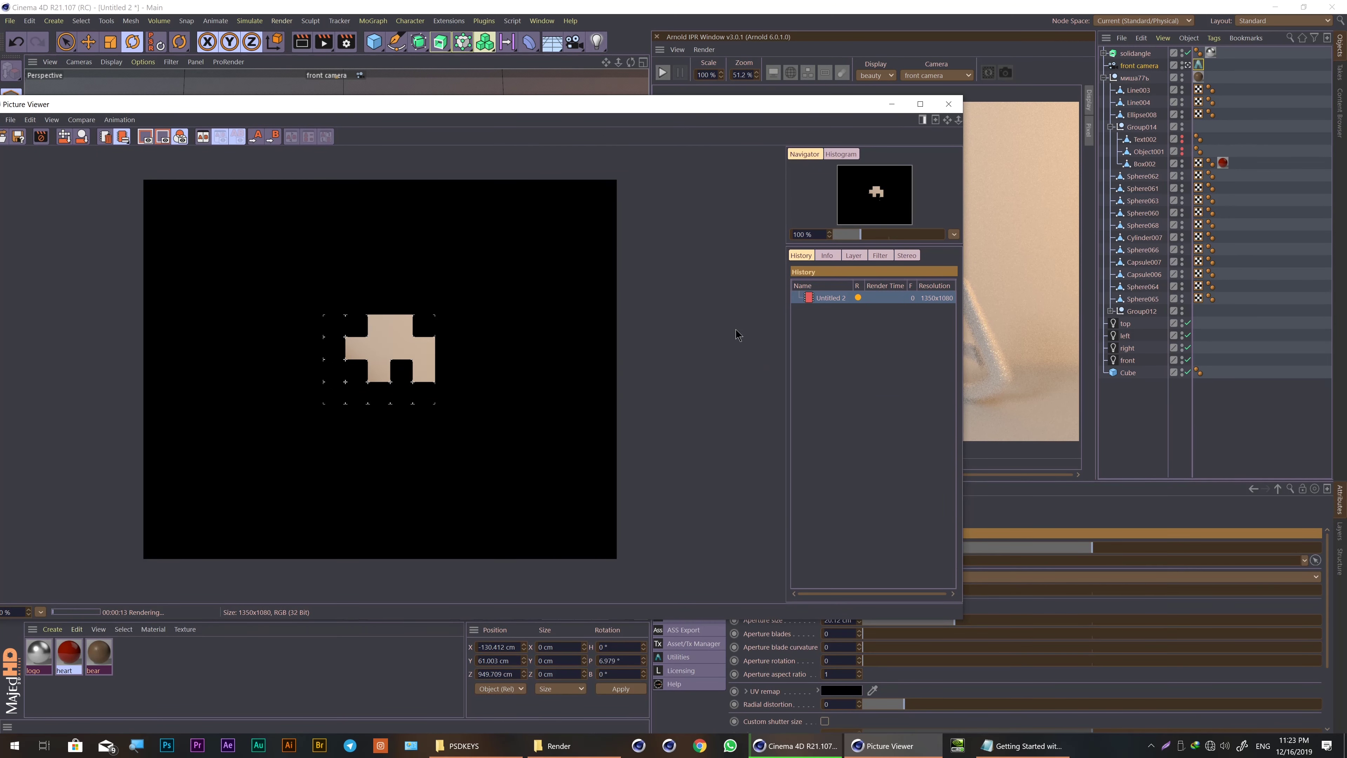
{"action": "left_click_drag", "start_coordinate": [31, 108], "coordinate": [186, 124]}
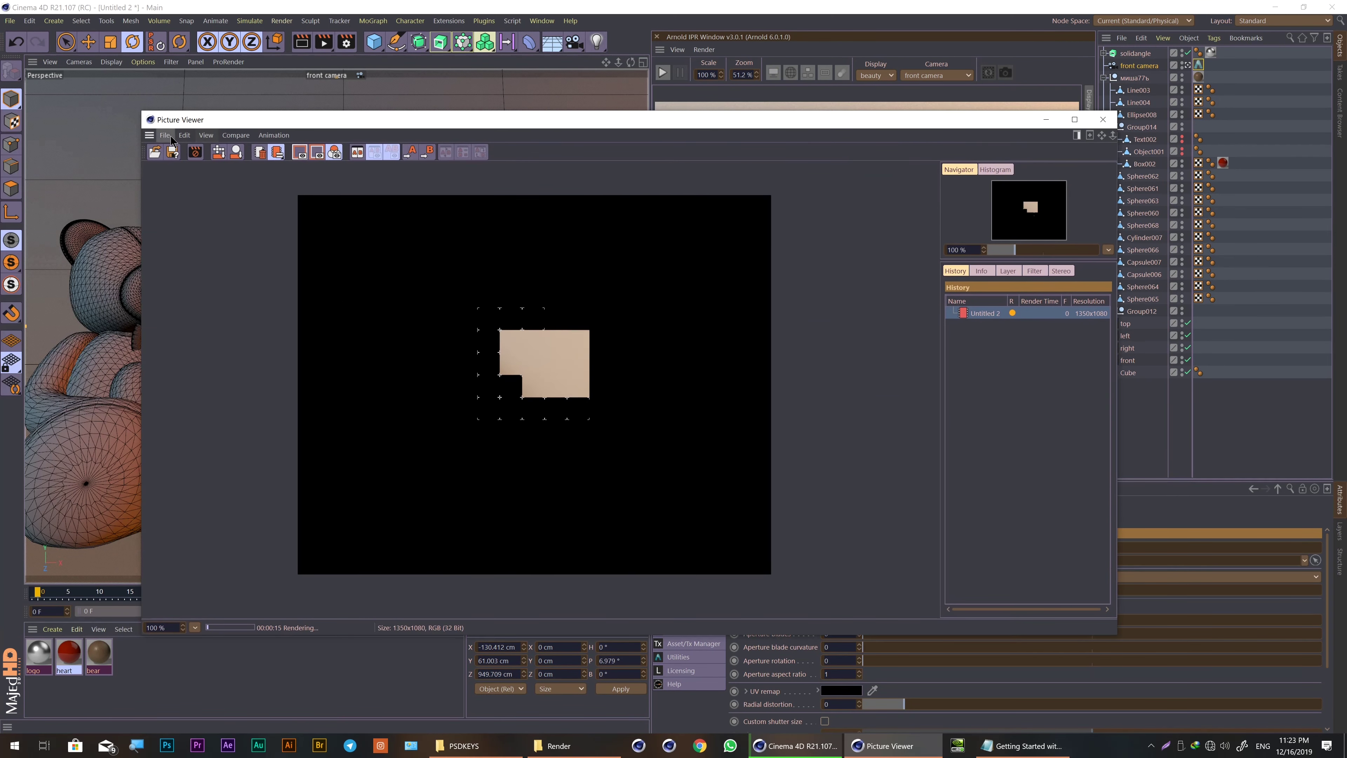
{"action": "left_click", "coordinate": [171, 138]}
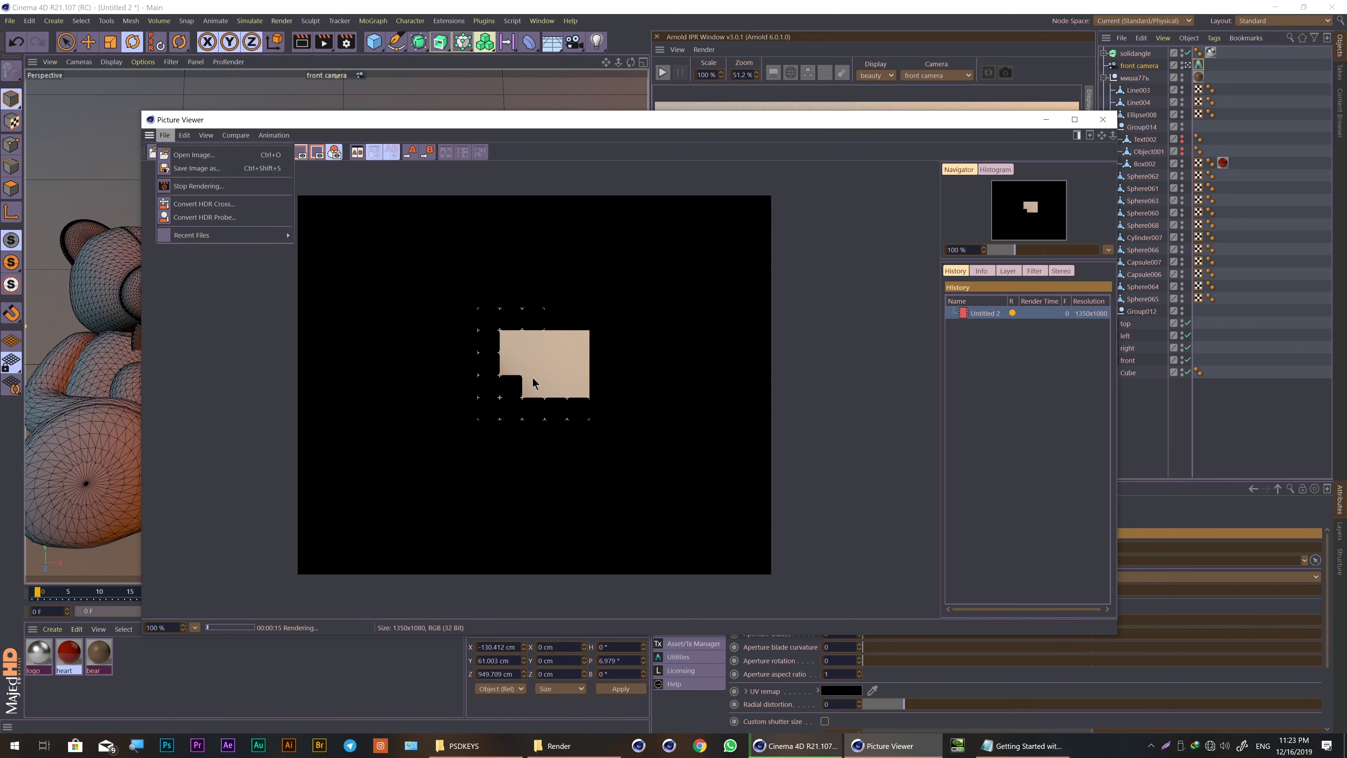
{"action": "left_click", "coordinate": [673, 133]}
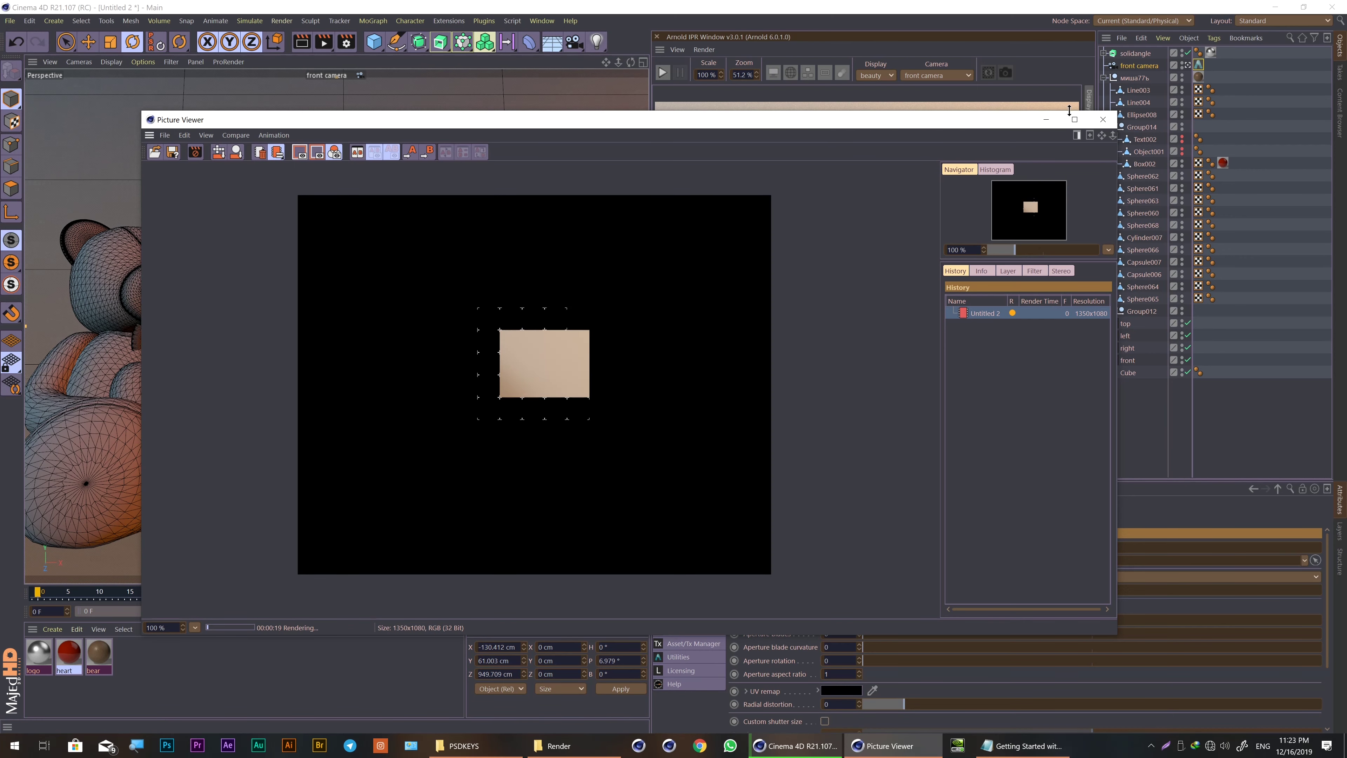
{"action": "left_click", "coordinate": [1102, 119]}
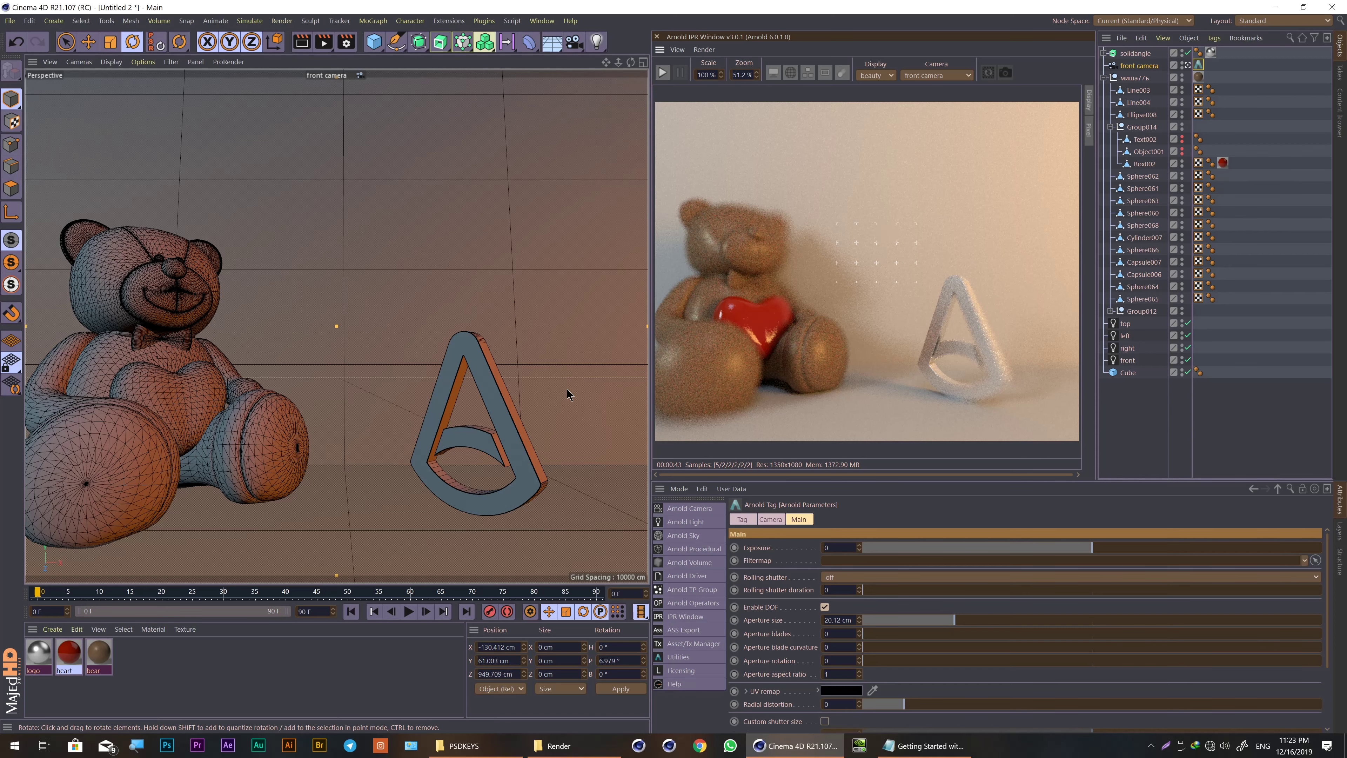